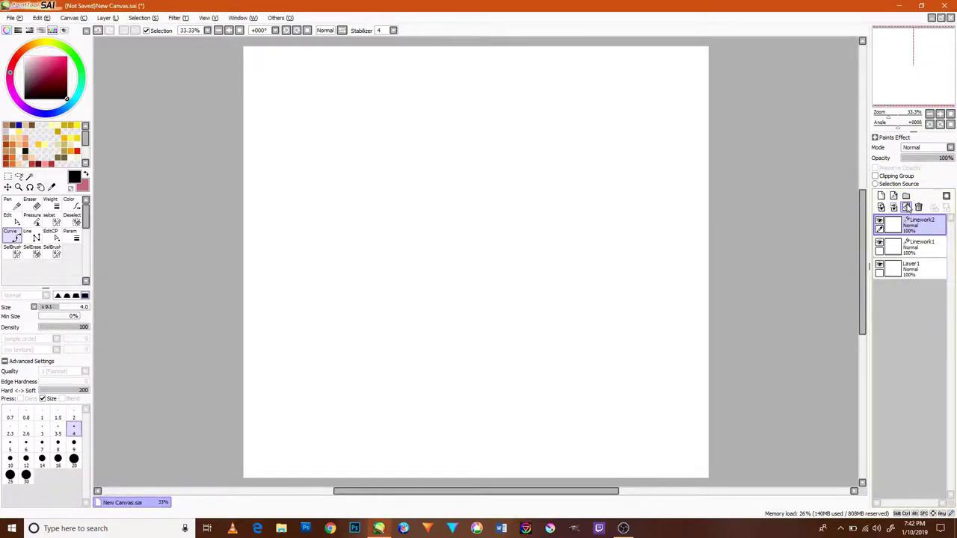
# Step: Delete the Linework2 layer and trace a full circle on Linework1 with the Curve tool, rotating the canvas while adding points
pyautogui.click(918, 207)
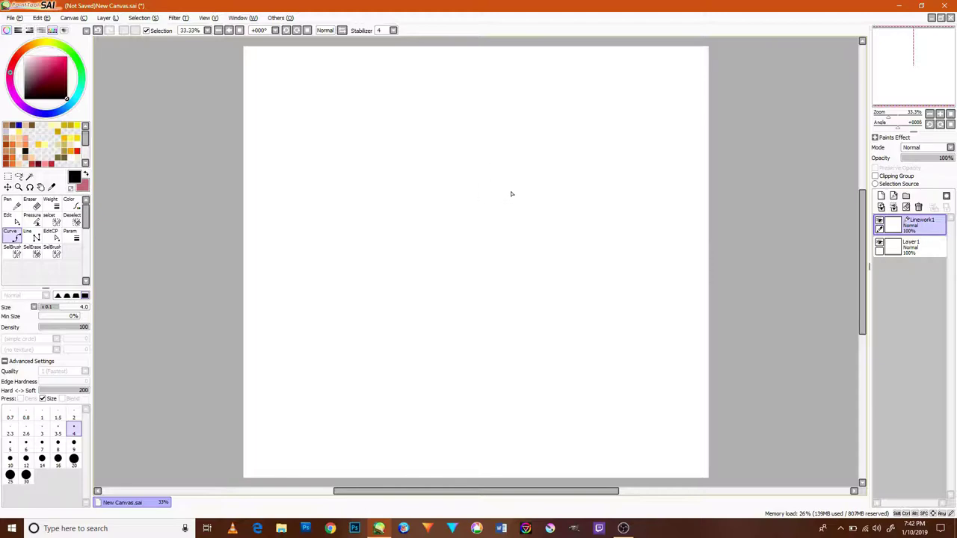
pyautogui.click(466, 168)
pyautogui.press('Delete')
pyautogui.click(470, 170)
pyautogui.press('Delete')
pyautogui.click(474, 171)
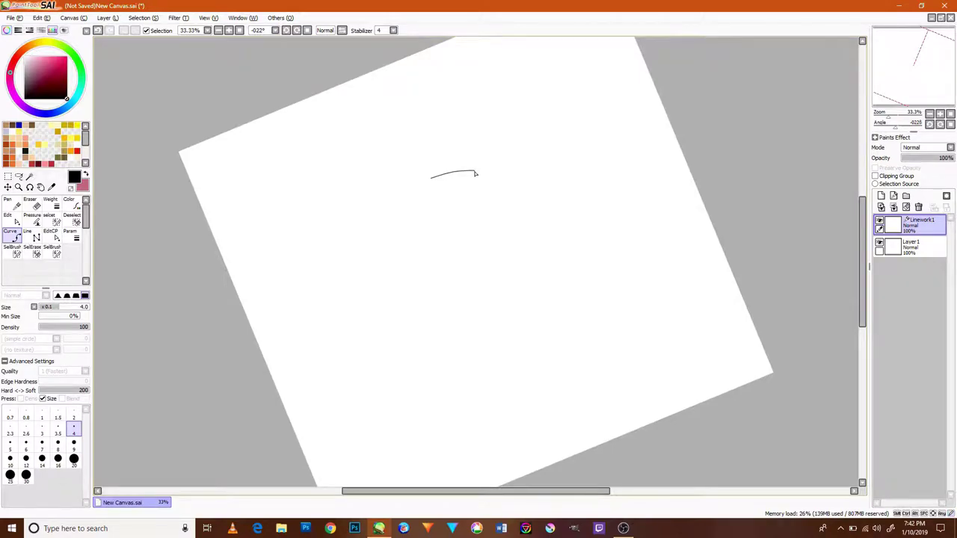
pyautogui.press('Delete')
pyautogui.click(475, 171)
pyautogui.press('Delete')
pyautogui.press('Delete')
pyautogui.press('Delete')
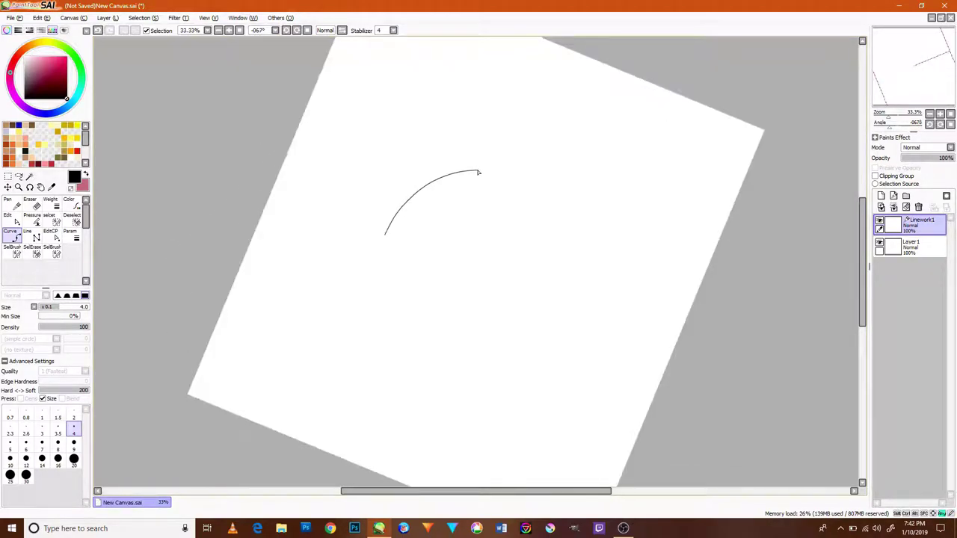
pyautogui.press('Delete')
pyautogui.press('Delete')
pyautogui.press('Delete')
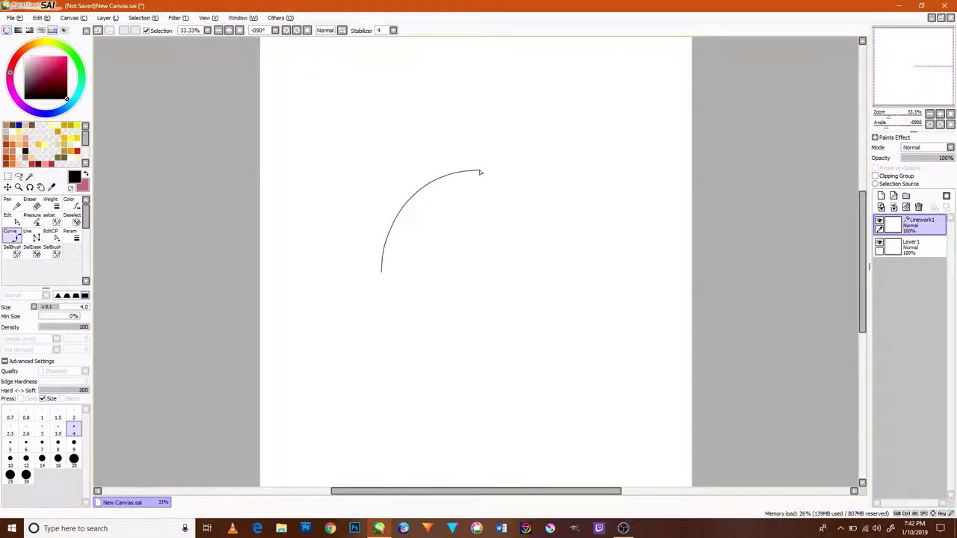
pyautogui.press('Delete')
pyautogui.press('Delete')
pyautogui.press('Delete')
pyautogui.press('Delete')
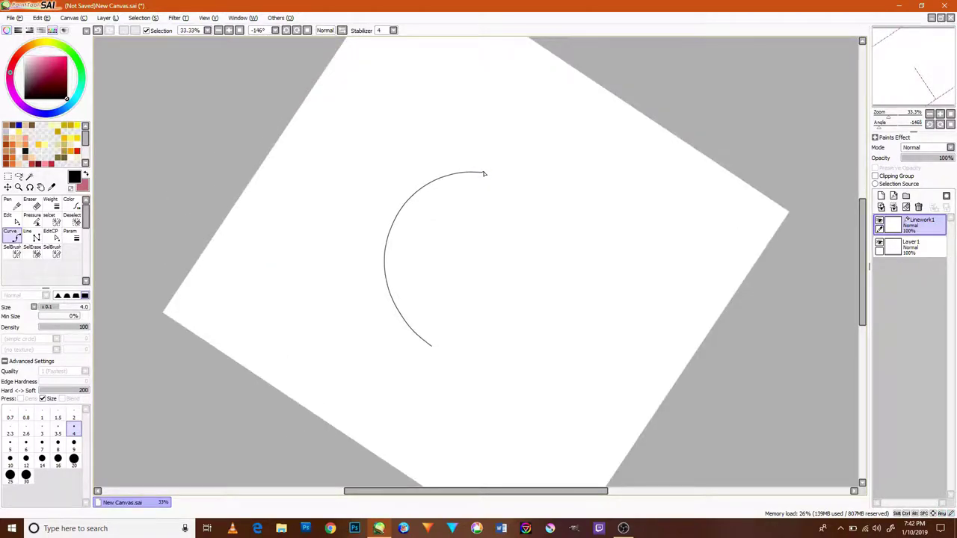
pyautogui.press('Delete')
pyautogui.press('Delete')
pyautogui.press('Delete')
pyautogui.press('Delete')
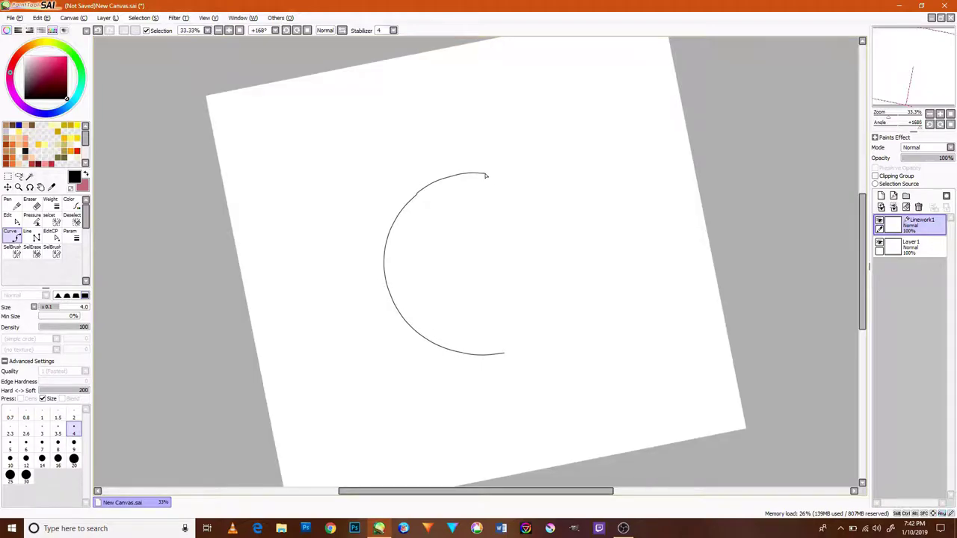
pyautogui.press('Delete')
pyautogui.press('Delete')
pyautogui.press('Delete')
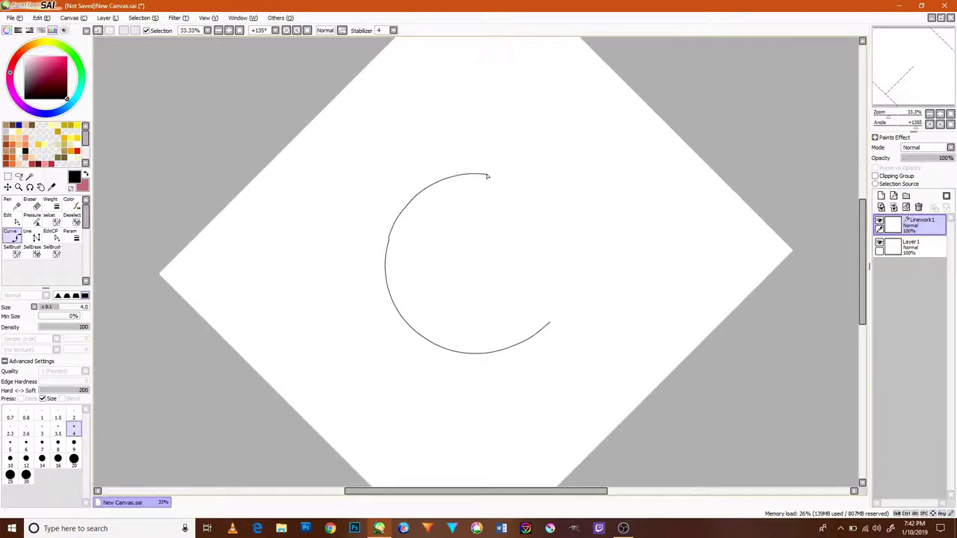
pyautogui.press('Delete')
pyautogui.press('Delete')
pyautogui.press('Delete')
pyautogui.press('Delete')
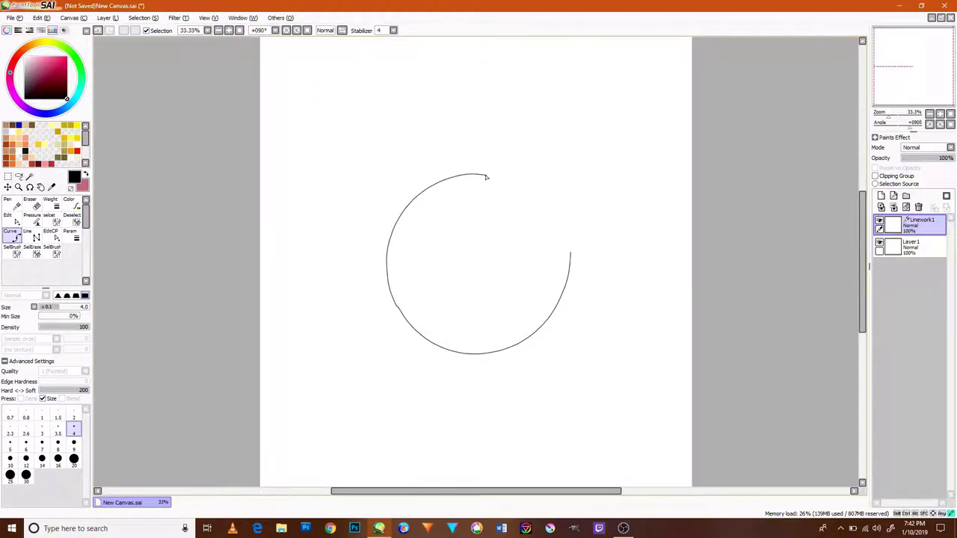
pyautogui.press('Delete')
pyautogui.press('Delete')
pyautogui.press('Delete')
pyautogui.press('Delete')
pyautogui.press('Delete')
pyautogui.press('Delete')
pyautogui.press('Delete')
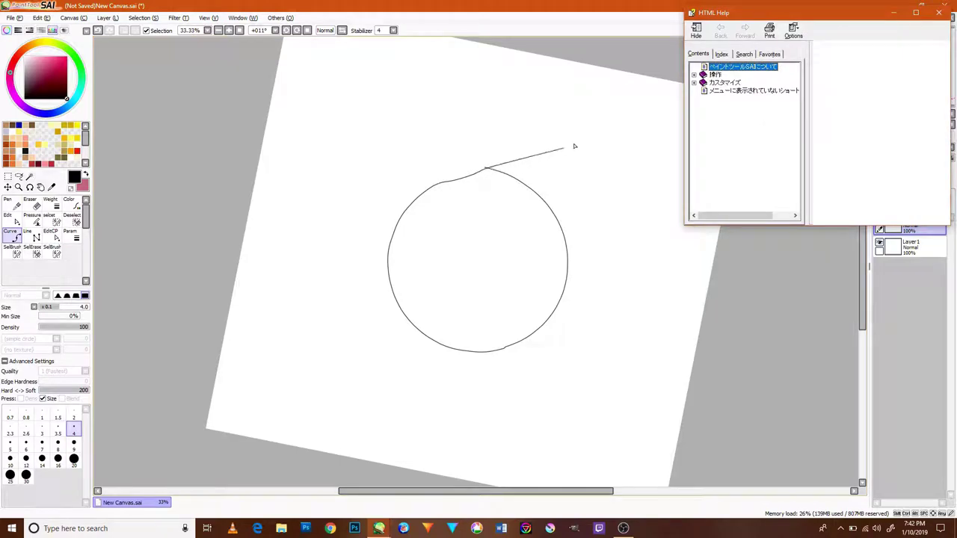
# Step: End the circle's curve with the canvas rotation reset to 0°, and smooth out the dent at the circle's upper left
pyautogui.click(943, 12)
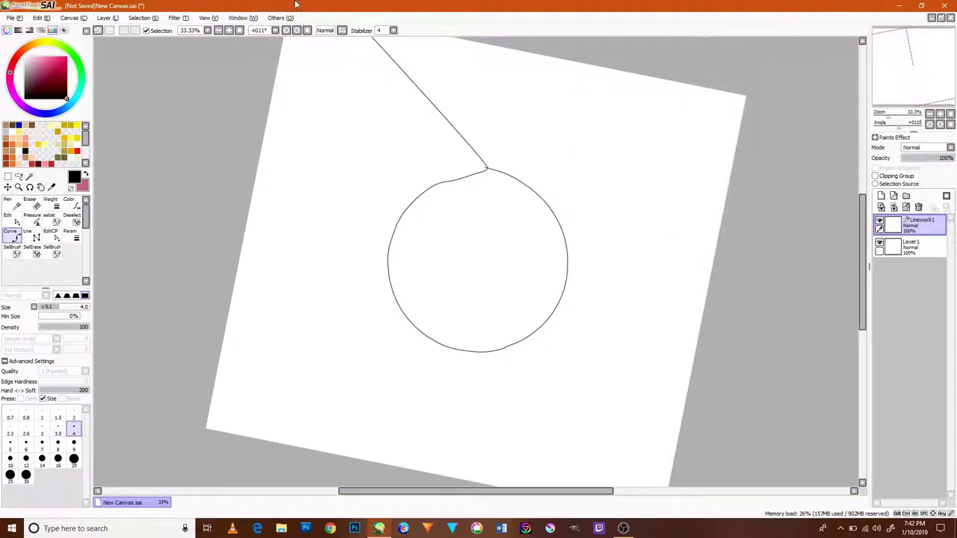
pyautogui.click(306, 31)
pyautogui.press('Return')
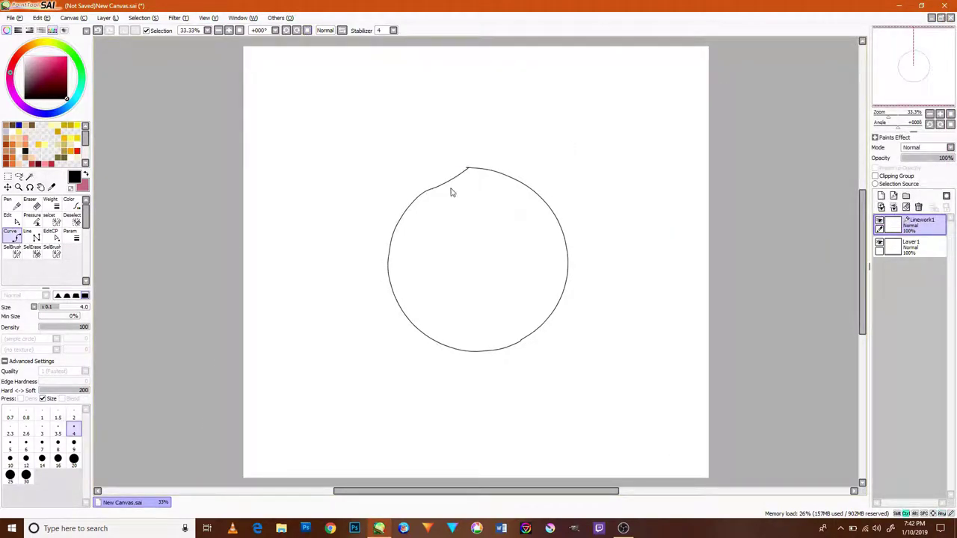
pyautogui.moveTo(445, 187); pyautogui.dragTo(461, 174)
# Step: Draw a vertical curved guideline through the circle, bowing left and extending past its upper and lower edges
pyautogui.click(465, 153)
pyautogui.click(446, 252)
pyautogui.click(485, 372)
pyautogui.press('Return')
# Step: Draw a horizontal curved guideline across the circle's lower half and pull its middle downward to round it
pyautogui.click(580, 246)
pyautogui.click(389, 301)
pyautogui.click(373, 266)
pyautogui.press('Return')
pyautogui.click(465, 302)
pyautogui.moveTo(467, 302); pyautogui.dragTo(461, 320)
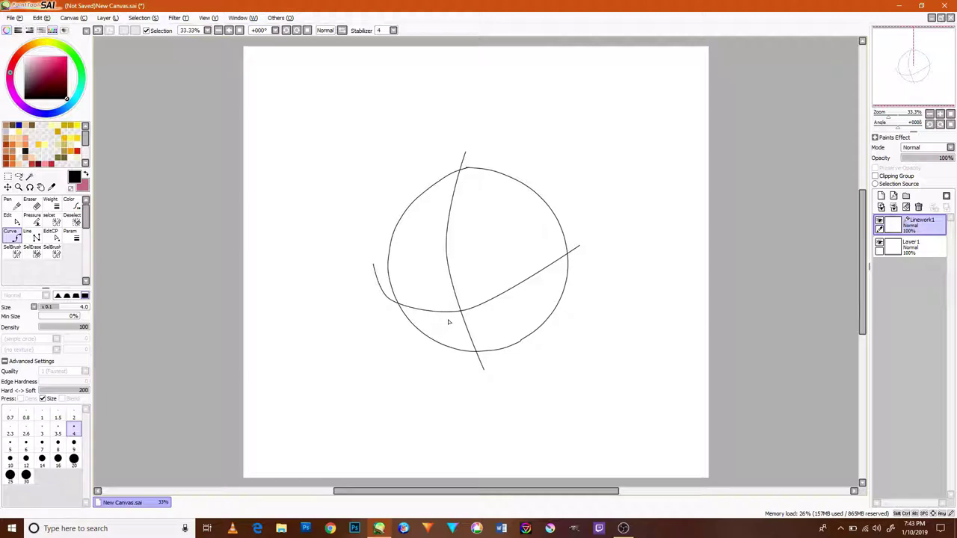
# Step: Merge the linework layer down into Layer1 and set the merged layer's opacity to 28%
pyautogui.click(918, 207)
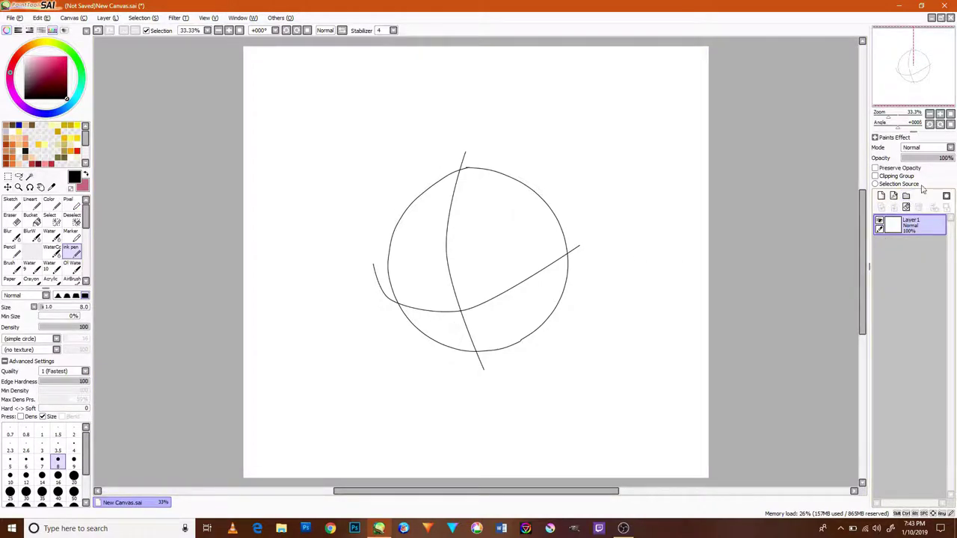
pyautogui.moveTo(923, 159); pyautogui.dragTo(917, 159)
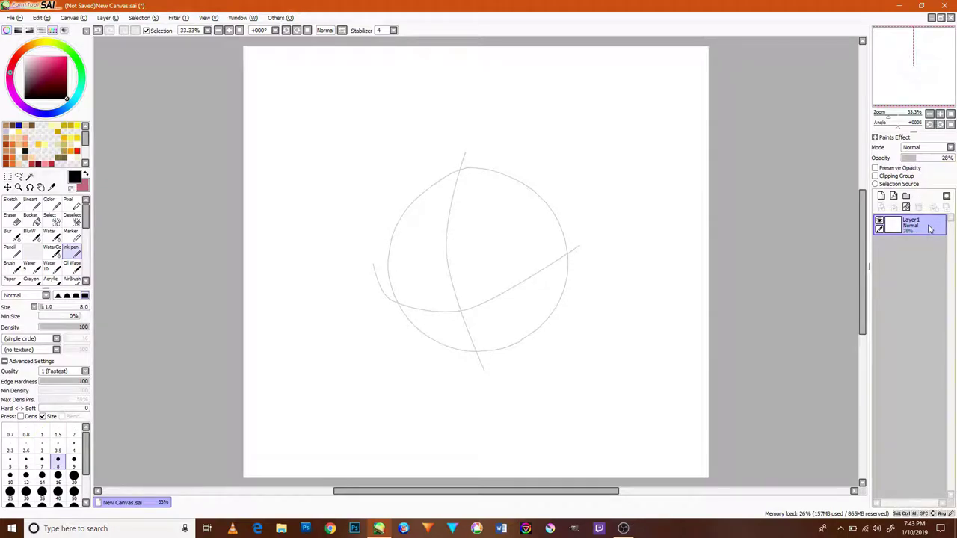
# Step: Rename Layer1 as ODS
pyautogui.doubleClick(921, 227)
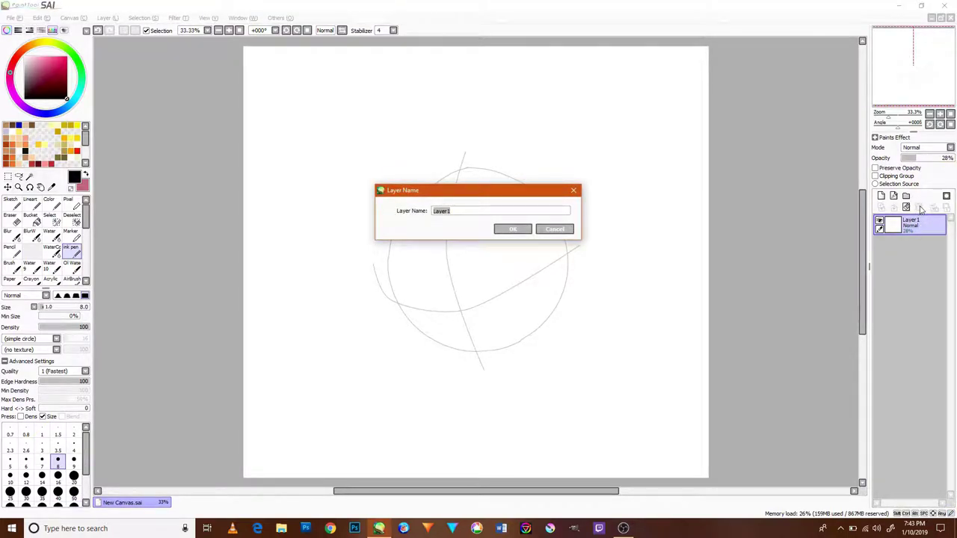
pyautogui.write('O')
pyautogui.press('BackSpace')
pyautogui.write('DS')
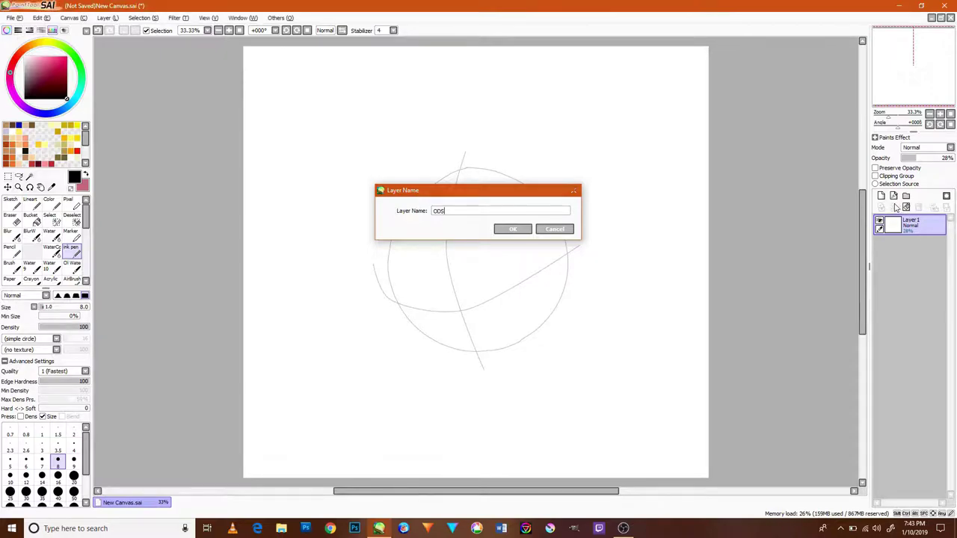
pyautogui.press('Return')
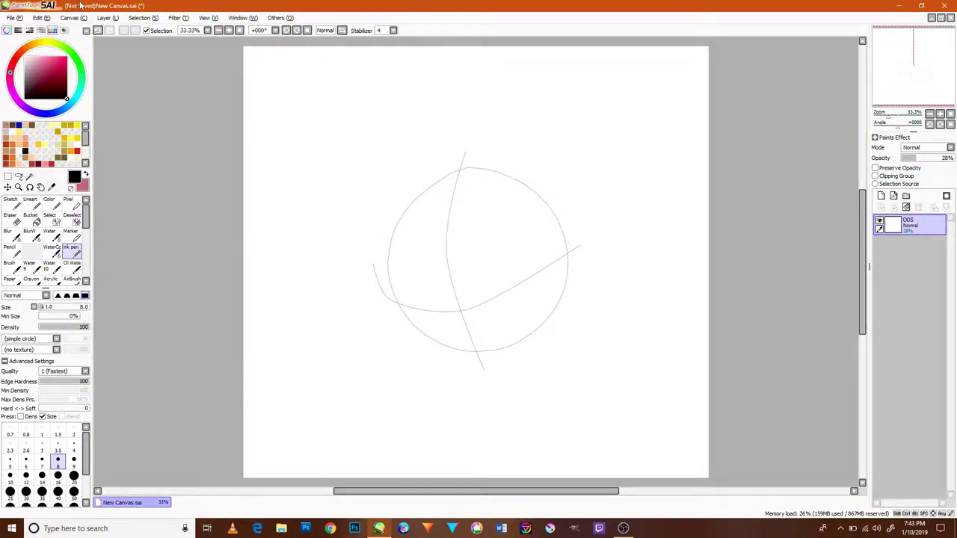
# Step: Select the whole construction sketch, scale it down to about half size toward its upper-left corner, and clear the selection
pyautogui.click(8, 176)
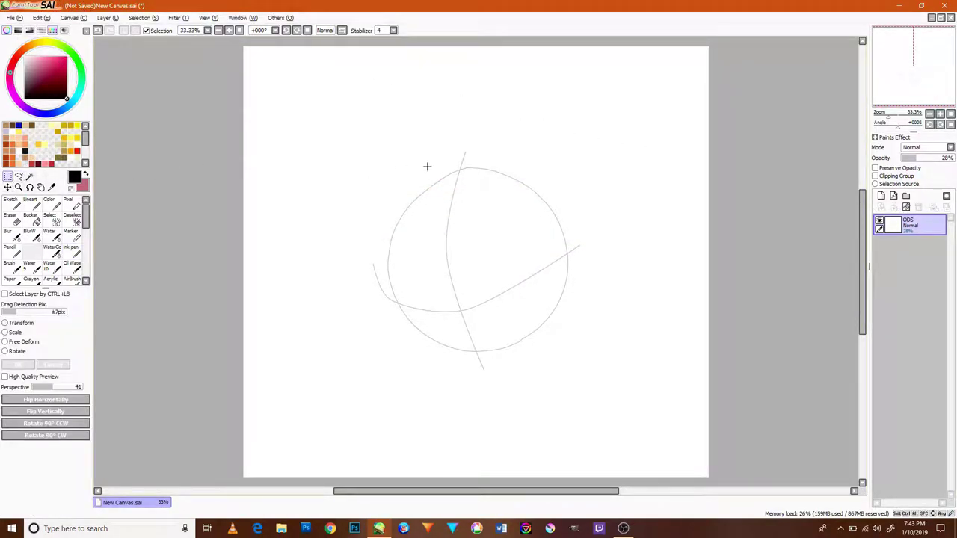
pyautogui.moveTo(619, 132); pyautogui.dragTo(335, 415)
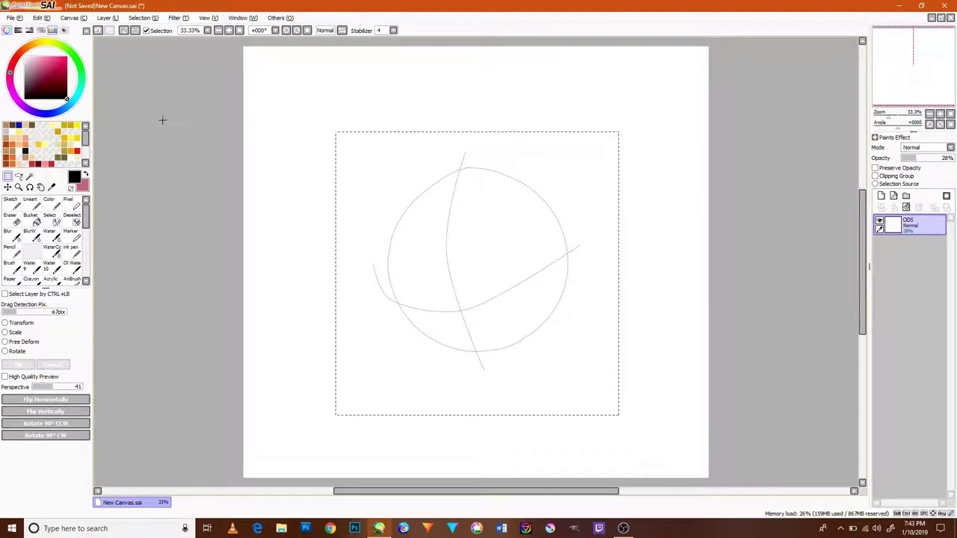
pyautogui.click(41, 17)
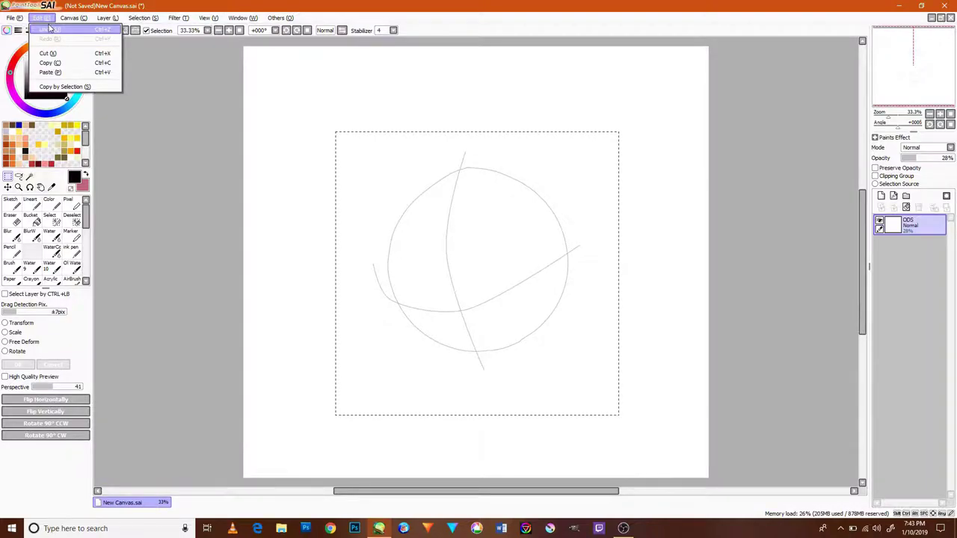
pyautogui.click(23, 324)
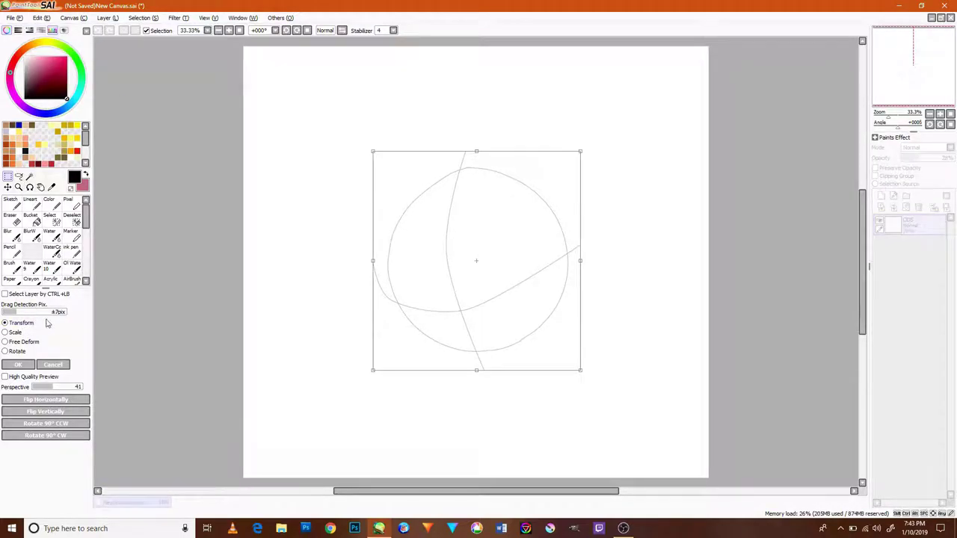
pyautogui.moveTo(582, 374); pyautogui.dragTo(494, 238)
pyautogui.click(18, 365)
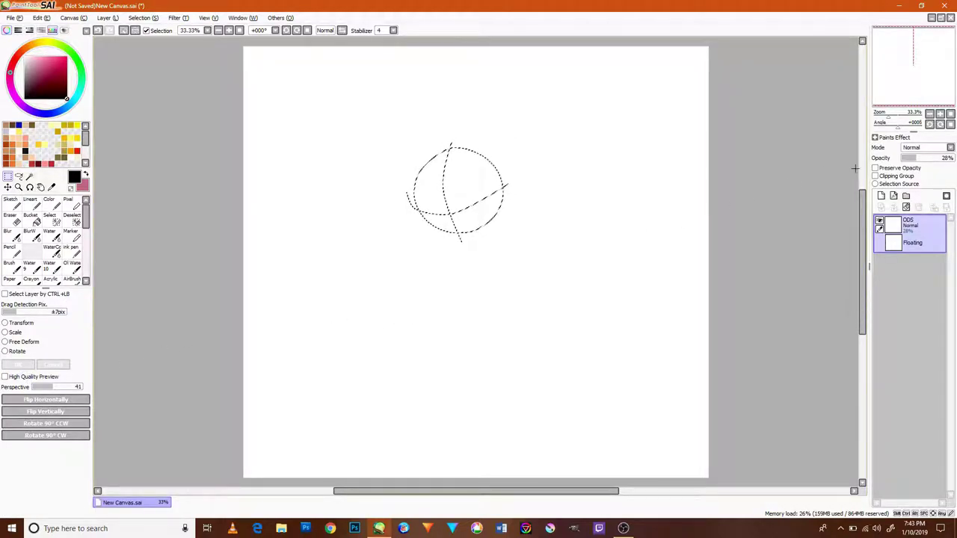
pyautogui.hotkey('ctrl', 'd')
# Step: Add a new layer above ODS and draw the wavy upper jaw edge rightward from the guideline crossing with the size 7 Pencil
pyautogui.click(881, 196)
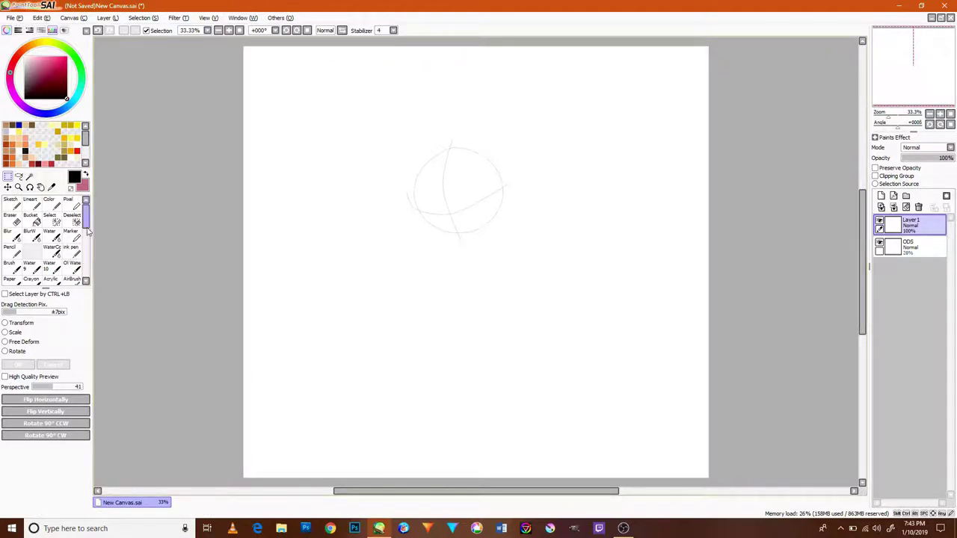
pyautogui.scroll(-4, 84, 224)
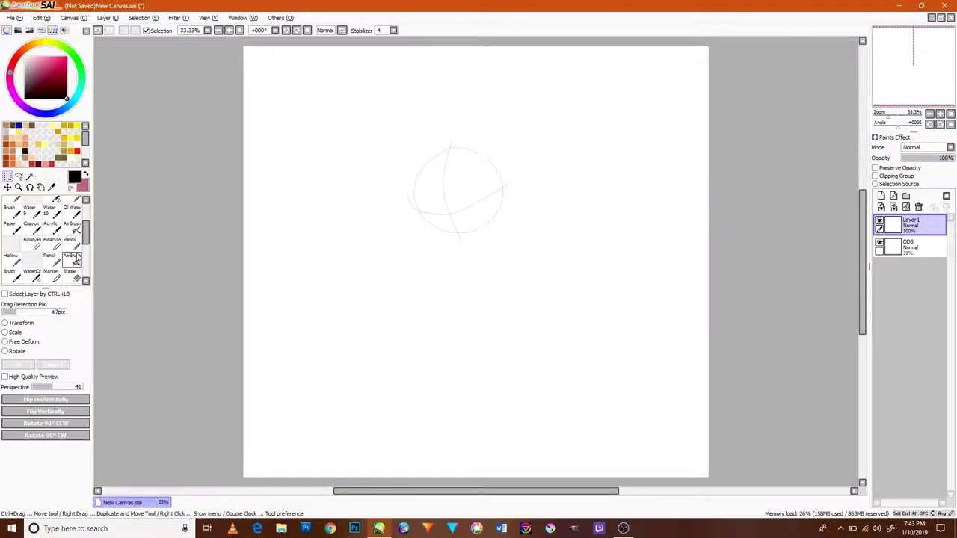
pyautogui.click(71, 243)
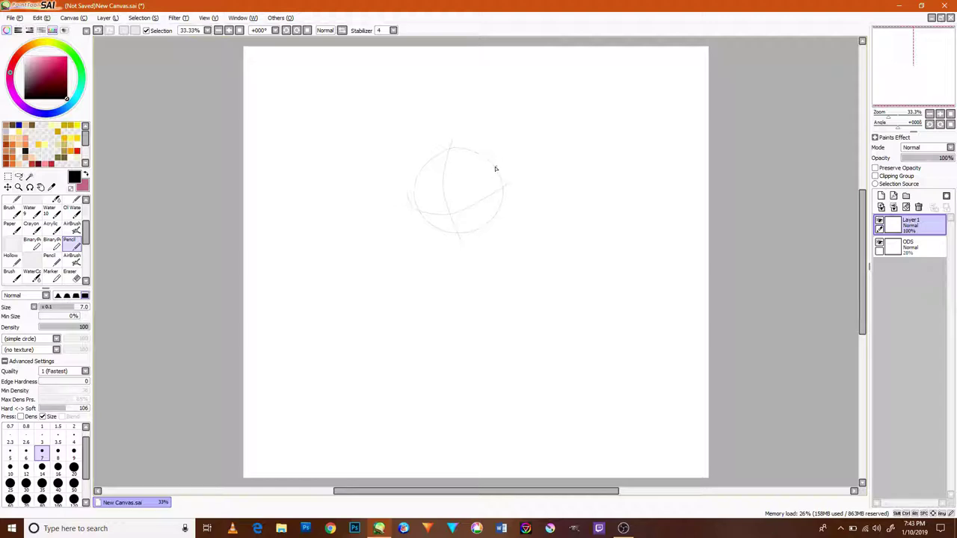
pyautogui.scroll(3, 442, 207)
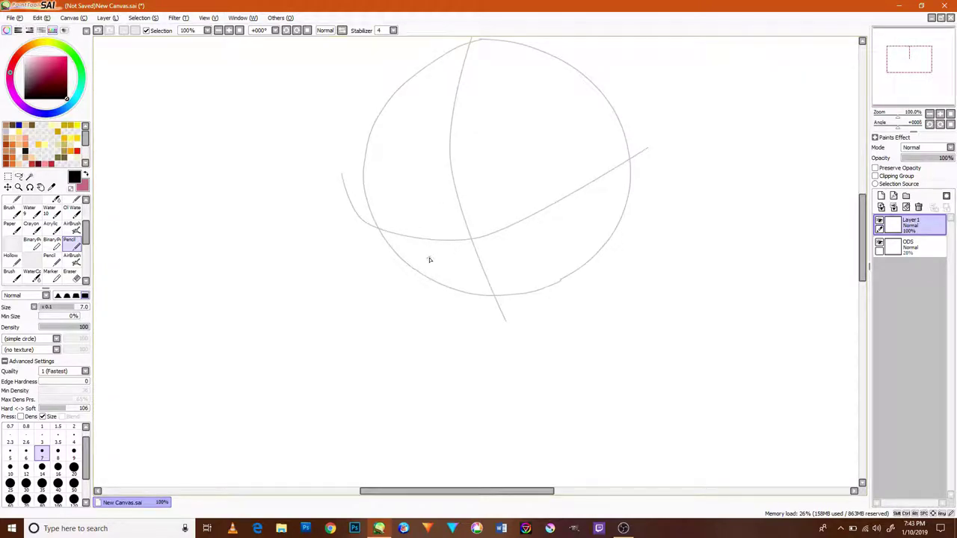
pyautogui.moveTo(452, 256)
pyautogui.mouseDown()
pyautogui.moveTo(464, 245)
pyautogui.moveTo(499, 252)
pyautogui.mouseUp()
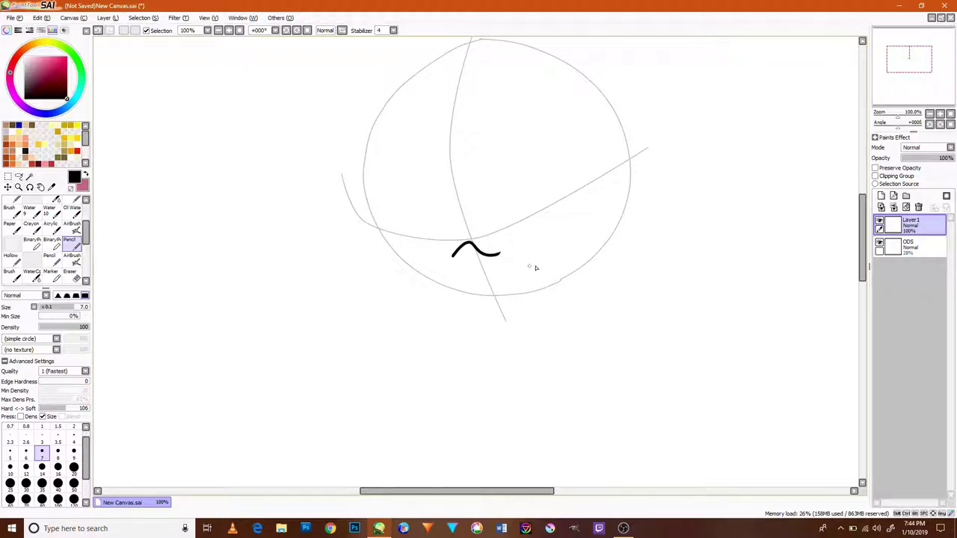
pyautogui.moveTo(603, 259)
pyautogui.mouseDown()
pyautogui.moveTo(613, 246)
pyautogui.moveTo(549, 240)
pyautogui.moveTo(504, 254)
pyautogui.mouseUp()
pyautogui.hotkey('ctrl', 'z')
pyautogui.moveTo(632, 237)
pyautogui.mouseDown()
pyautogui.moveTo(629, 222)
pyautogui.moveTo(545, 253)
pyautogui.moveTo(486, 257)
pyautogui.mouseUp()
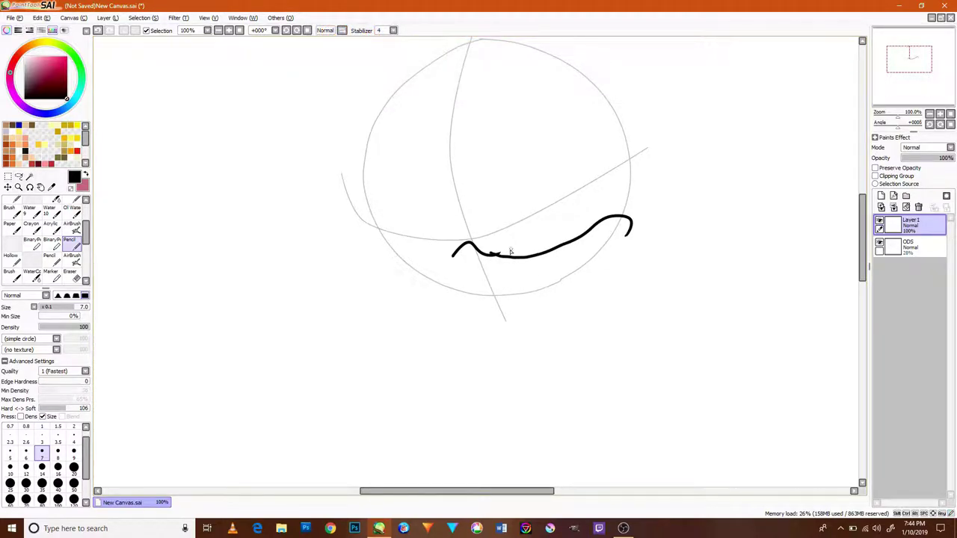
# Step: Close the crescent-shaped jaw outline along the circle's lower edge and add a small arc and a looped shape on it
pyautogui.press('-')
pyautogui.click(68, 98)
pyautogui.moveTo(453, 256)
pyautogui.mouseDown()
pyautogui.moveTo(410, 265)
pyautogui.moveTo(394, 245)
pyautogui.moveTo(381, 253)
pyautogui.moveTo(395, 247)
pyautogui.mouseUp()
pyautogui.moveTo(629, 227)
pyautogui.mouseDown()
pyautogui.moveTo(573, 286)
pyautogui.moveTo(503, 310)
pyautogui.moveTo(443, 310)
pyautogui.moveTo(406, 296)
pyautogui.moveTo(378, 257)
pyautogui.mouseUp()
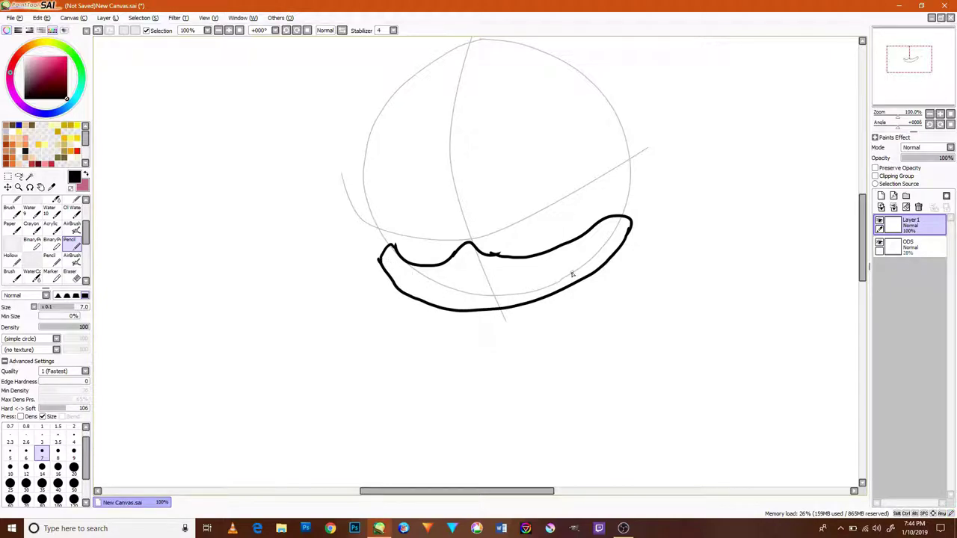
pyautogui.moveTo(559, 277); pyautogui.dragTo(591, 262)
pyautogui.moveTo(467, 265)
pyautogui.mouseDown()
pyautogui.moveTo(433, 256)
pyautogui.moveTo(411, 233)
pyautogui.moveTo(445, 240)
pyautogui.moveTo(465, 257)
pyautogui.moveTo(437, 242)
pyautogui.mouseUp()
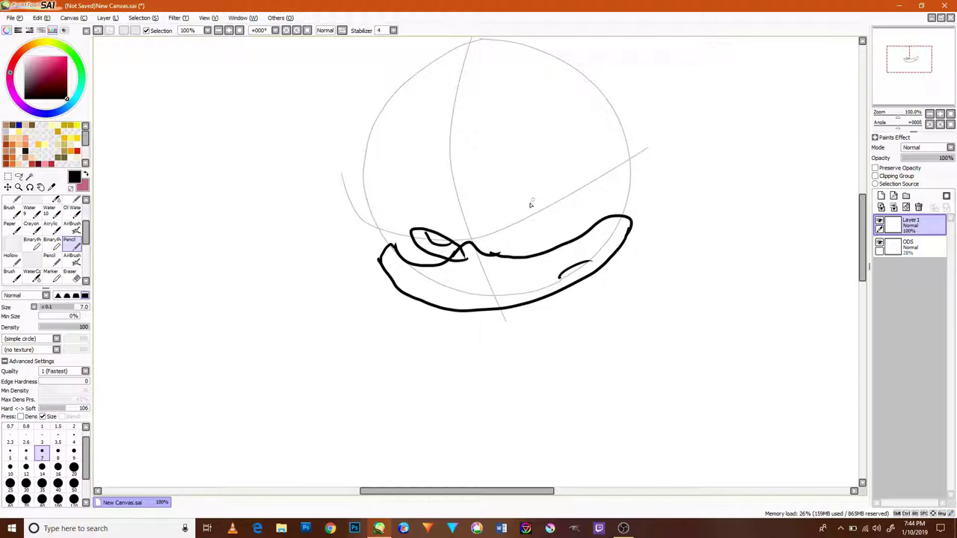
# Step: Draw paired curved strokes rising from both ends of the jaw to form the two sides of the head
pyautogui.moveTo(584, 181); pyautogui.dragTo(578, 221)
pyautogui.moveTo(595, 255); pyautogui.dragTo(600, 153)
pyautogui.moveTo(595, 254); pyautogui.dragTo(607, 155)
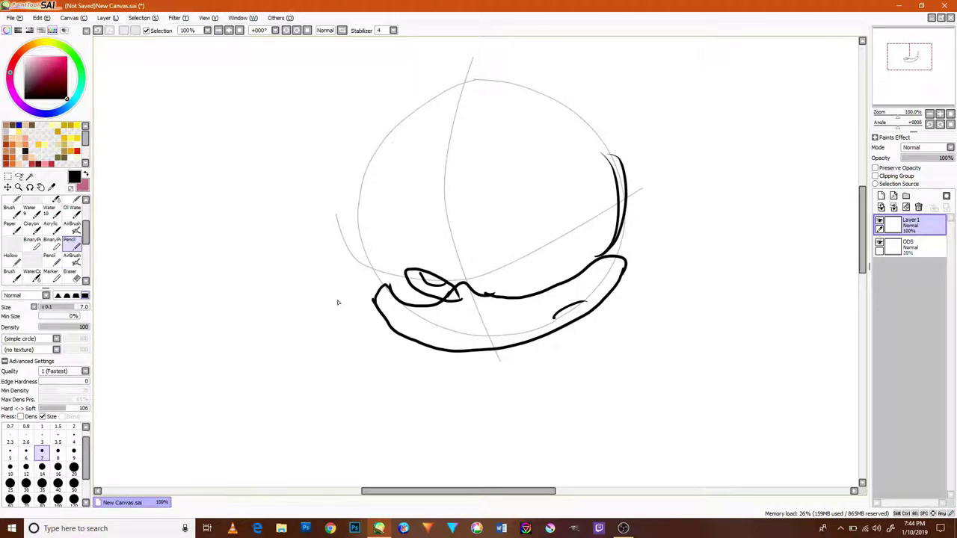
pyautogui.moveTo(387, 286); pyautogui.dragTo(343, 178)
pyautogui.moveTo(388, 291); pyautogui.dragTo(333, 187)
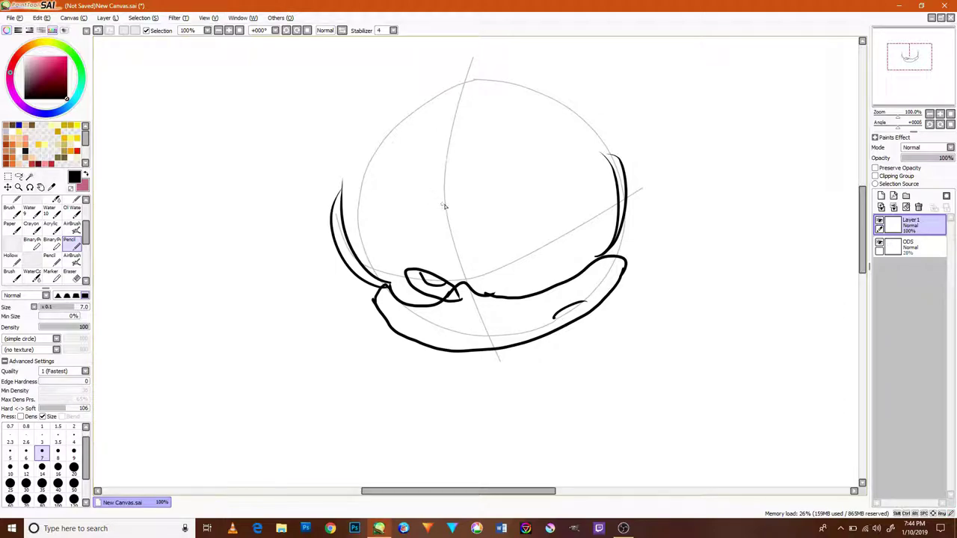
# Step: Draw a short centre line along the vertical guide and two brow lines sweeping up and outward from its base
pyautogui.moveTo(443, 178); pyautogui.dragTo(410, 217)
pyautogui.hotkey('ctrl', 'z')
pyautogui.moveTo(443, 158); pyautogui.dragTo(461, 211)
pyautogui.moveTo(443, 208)
pyautogui.mouseDown()
pyautogui.moveTo(445, 216)
pyautogui.moveTo(419, 219)
pyautogui.moveTo(488, 211)
pyautogui.moveTo(598, 96)
pyautogui.mouseUp()
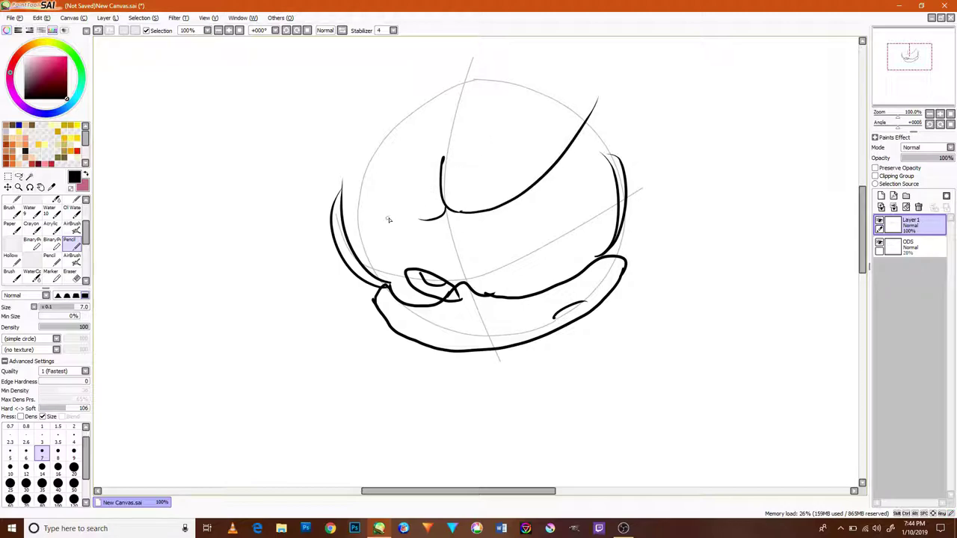
pyautogui.moveTo(451, 235)
pyautogui.mouseDown()
pyautogui.moveTo(464, 273)
pyautogui.moveTo(415, 255)
pyautogui.moveTo(353, 192)
pyautogui.mouseUp()
pyautogui.moveTo(476, 273); pyautogui.dragTo(452, 265)
# Step: Fill the gap between the head's left side curves with black strokes, extending it up to the brow line
pyautogui.moveTo(384, 257)
pyautogui.mouseDown()
pyautogui.moveTo(387, 238)
pyautogui.moveTo(383, 263)
pyautogui.moveTo(396, 307)
pyautogui.moveTo(384, 302)
pyautogui.moveTo(410, 320)
pyautogui.mouseUp()
pyautogui.moveTo(381, 275)
pyautogui.mouseDown()
pyautogui.moveTo(427, 336)
pyautogui.moveTo(386, 294)
pyautogui.moveTo(379, 256)
pyautogui.mouseUp()
pyautogui.moveTo(405, 328)
pyautogui.mouseDown()
pyautogui.moveTo(392, 306)
pyautogui.moveTo(436, 343)
pyautogui.mouseUp()
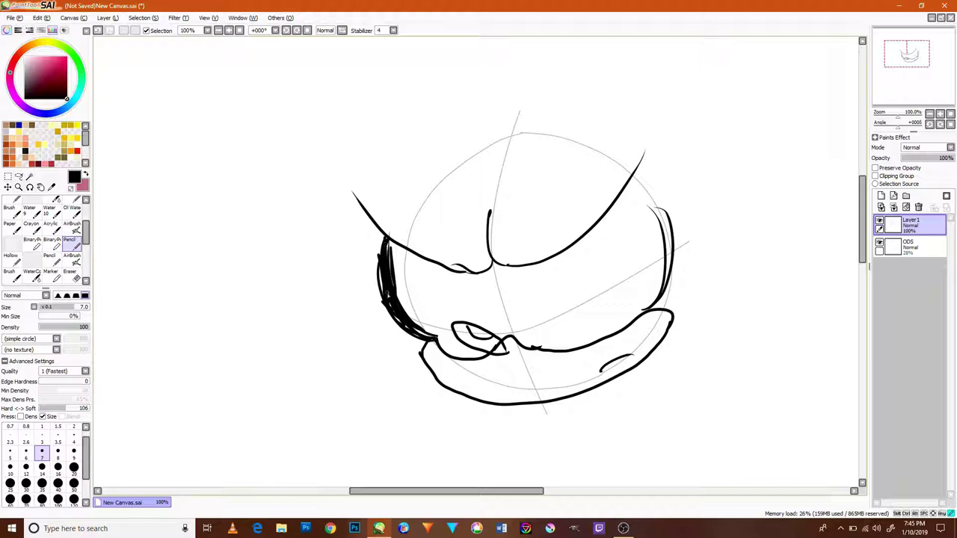
pyautogui.moveTo(389, 235); pyautogui.dragTo(393, 269)
# Step: Thicken the head's right side into a solid black band and extend it up to the right brow line
pyautogui.moveTo(666, 291)
pyautogui.mouseDown()
pyautogui.moveTo(653, 209)
pyautogui.moveTo(625, 194)
pyautogui.moveTo(664, 224)
pyautogui.moveTo(671, 266)
pyautogui.mouseUp()
pyautogui.moveTo(650, 212)
pyautogui.mouseDown()
pyautogui.moveTo(622, 194)
pyautogui.moveTo(676, 258)
pyautogui.moveTo(625, 191)
pyautogui.moveTo(676, 241)
pyautogui.moveTo(634, 189)
pyautogui.mouseUp()
pyautogui.moveTo(676, 247)
pyautogui.mouseDown()
pyautogui.moveTo(670, 286)
pyautogui.moveTo(666, 235)
pyautogui.moveTo(660, 282)
pyautogui.moveTo(645, 300)
pyautogui.moveTo(668, 257)
pyautogui.moveTo(644, 309)
pyautogui.mouseUp()
pyautogui.moveTo(664, 275)
pyautogui.mouseDown()
pyautogui.moveTo(644, 308)
pyautogui.moveTo(673, 270)
pyautogui.mouseUp()
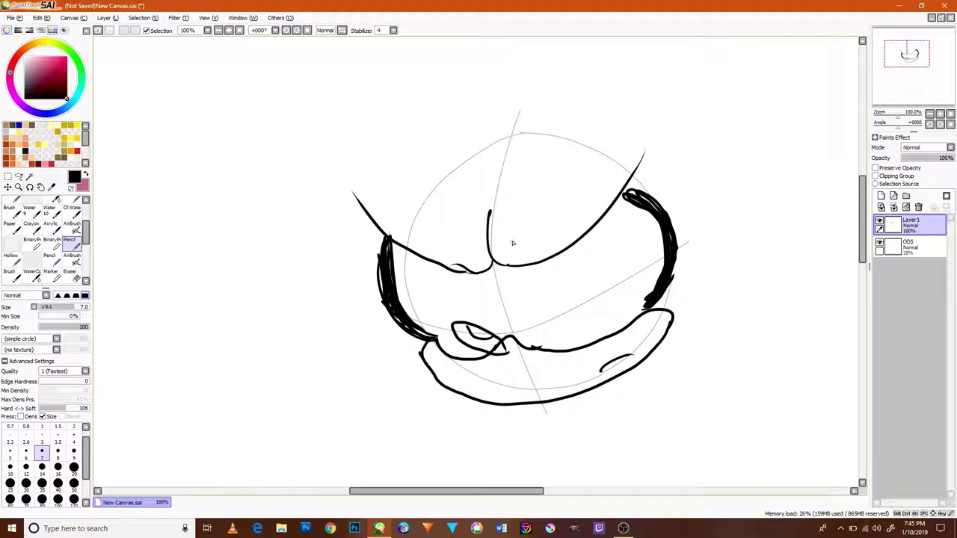
# Step: Extend the centre line upward and draw a narrow eye with a filled pupil under the right brow line
pyautogui.moveTo(494, 260); pyautogui.dragTo(491, 196)
pyautogui.moveTo(581, 242)
pyautogui.mouseDown()
pyautogui.moveTo(600, 316)
pyautogui.moveTo(574, 306)
pyautogui.moveTo(565, 260)
pyautogui.mouseUp()
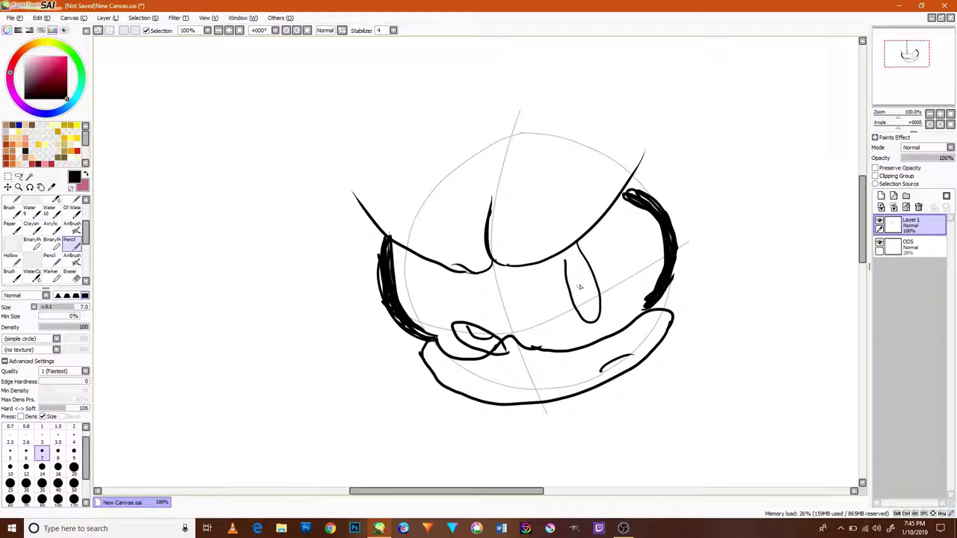
pyautogui.hotkey('ctrl', 'z')
pyautogui.moveTo(552, 257)
pyautogui.mouseDown()
pyautogui.moveTo(558, 295)
pyautogui.moveTo(580, 313)
pyautogui.moveTo(570, 253)
pyautogui.moveTo(571, 275)
pyautogui.moveTo(571, 249)
pyautogui.mouseUp()
pyautogui.moveTo(571, 283); pyautogui.dragTo(574, 304)
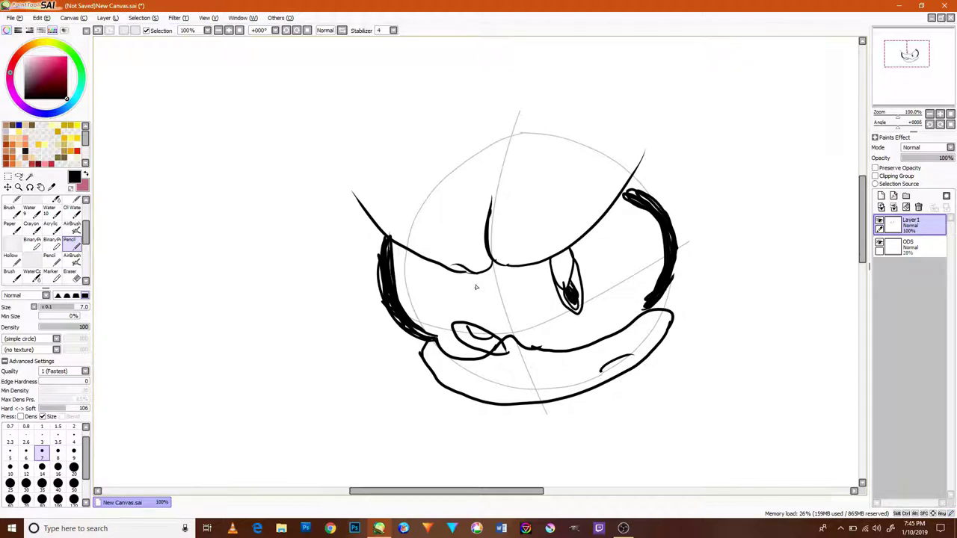
pyautogui.moveTo(470, 274)
pyautogui.mouseDown()
pyautogui.moveTo(454, 296)
pyautogui.moveTo(471, 299)
pyautogui.mouseUp()
pyautogui.hotkey('ctrl', 'z')
pyautogui.hotkey('ctrl', 'z')
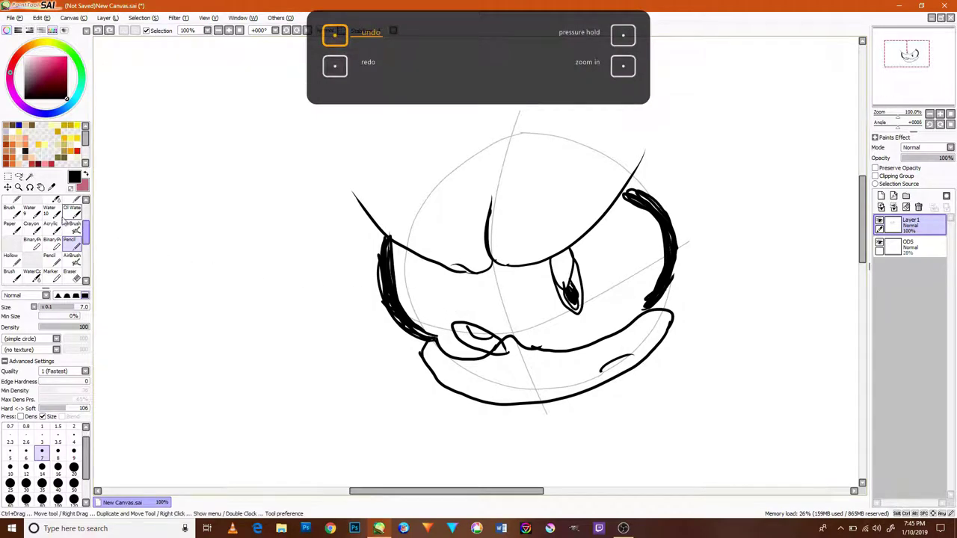
# Step: Lasso the right eye and copy it from Layer1 onto a new layer
pyautogui.click(18, 177)
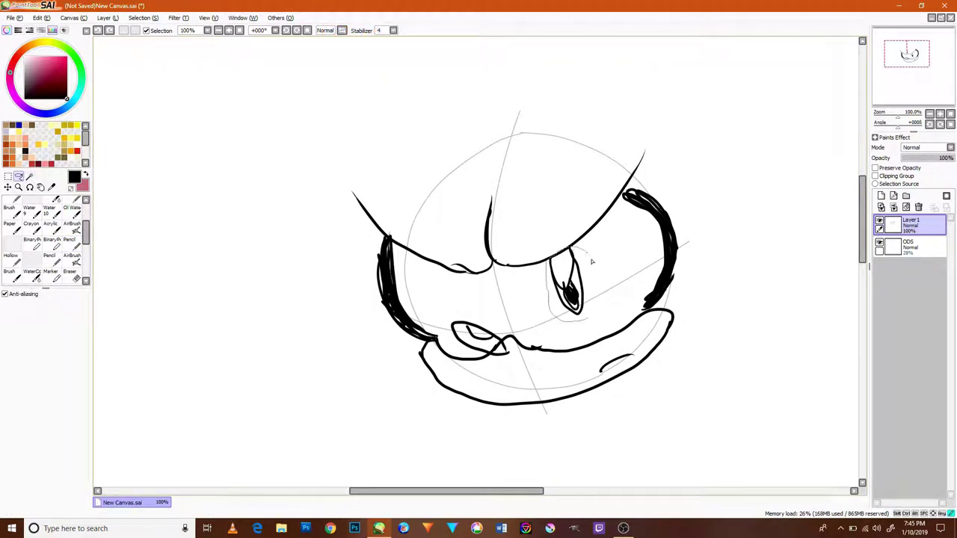
pyautogui.moveTo(590, 258); pyautogui.dragTo(591, 261)
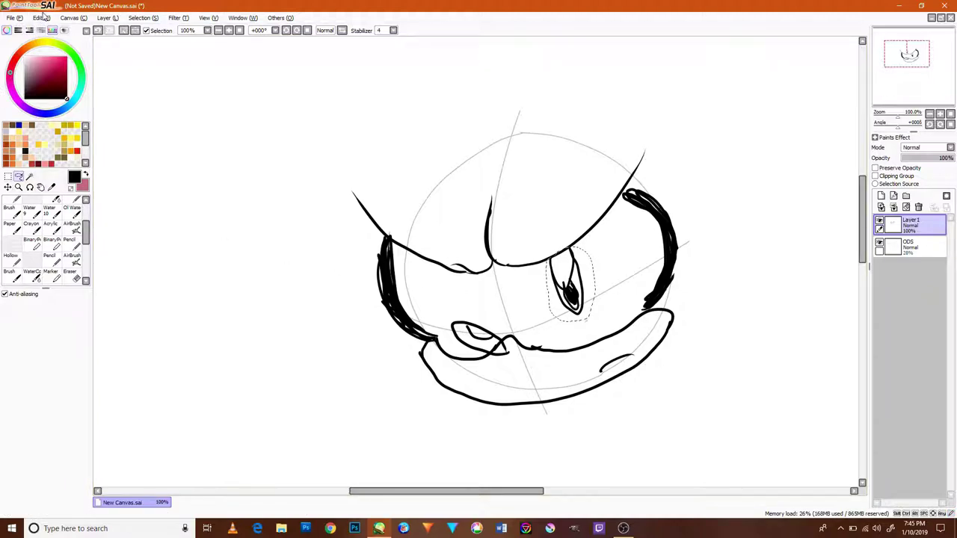
pyautogui.click(44, 17)
pyautogui.click(56, 68)
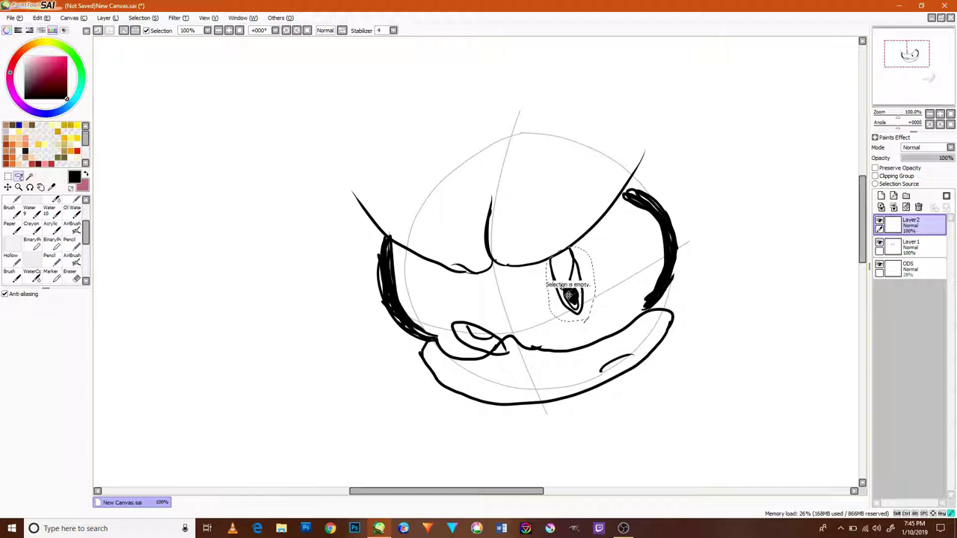
pyautogui.click(910, 246)
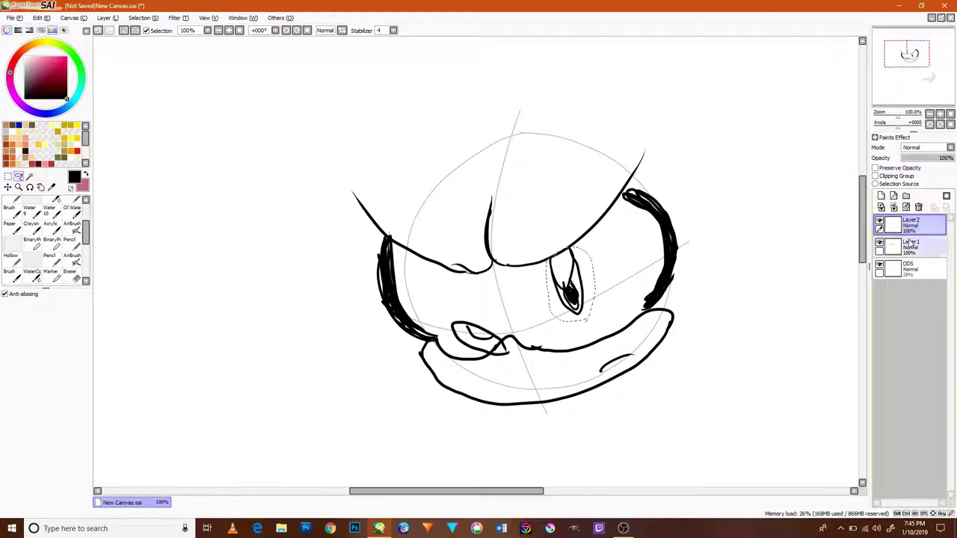
pyautogui.click(41, 17)
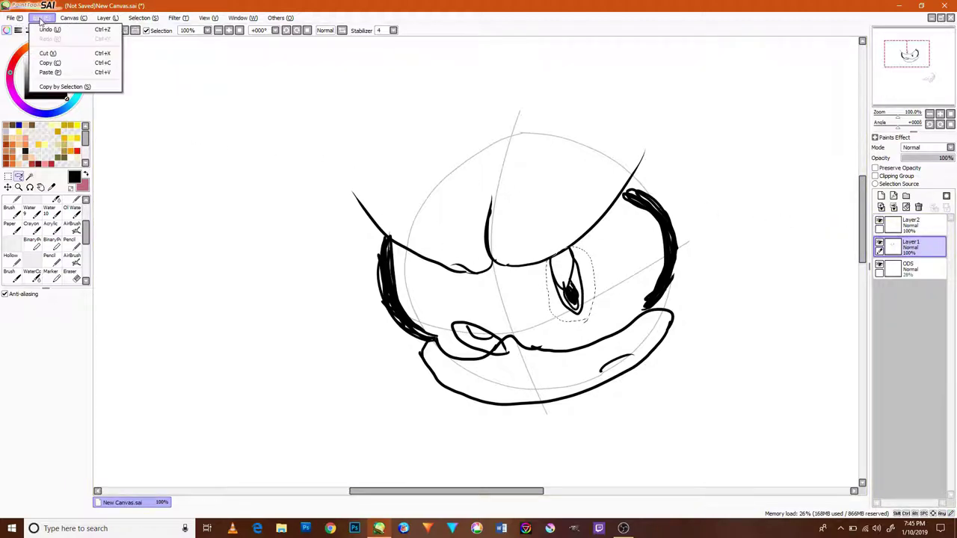
pyautogui.click(64, 63)
pyautogui.click(41, 17)
pyautogui.click(51, 72)
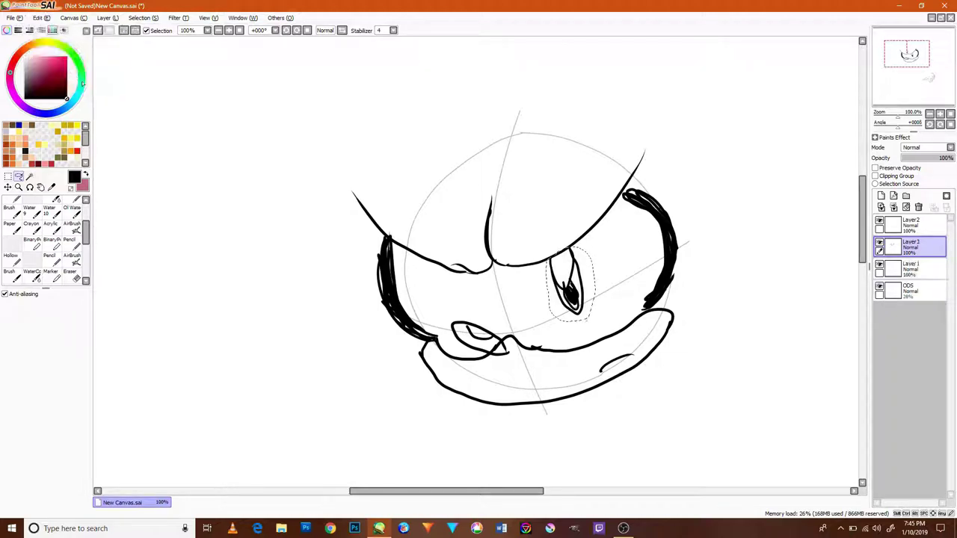
# Step: Move the copied eye under the left brow line, rotate it slightly clockwise and apply the transformation
pyautogui.moveTo(591, 298); pyautogui.dragTo(486, 309)
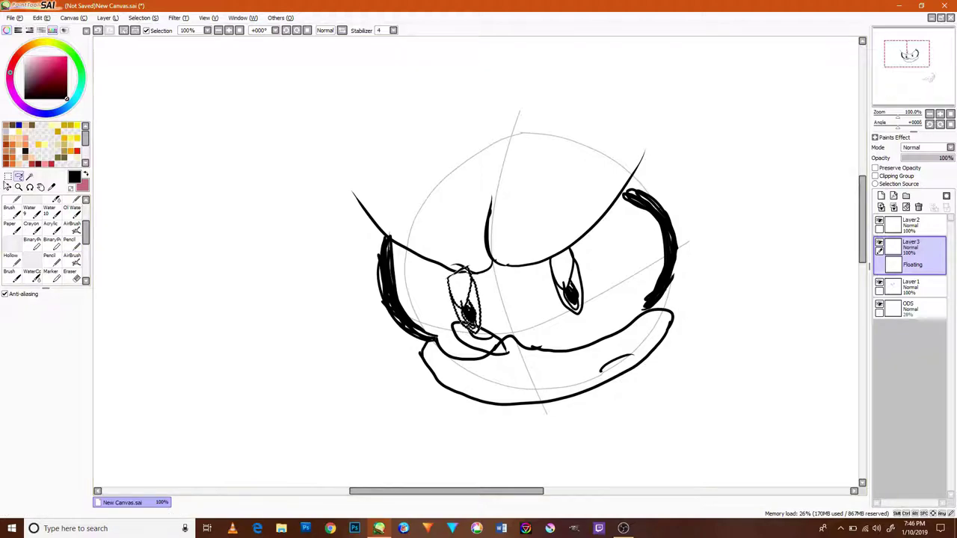
pyautogui.hotkey('ctrl', 't')
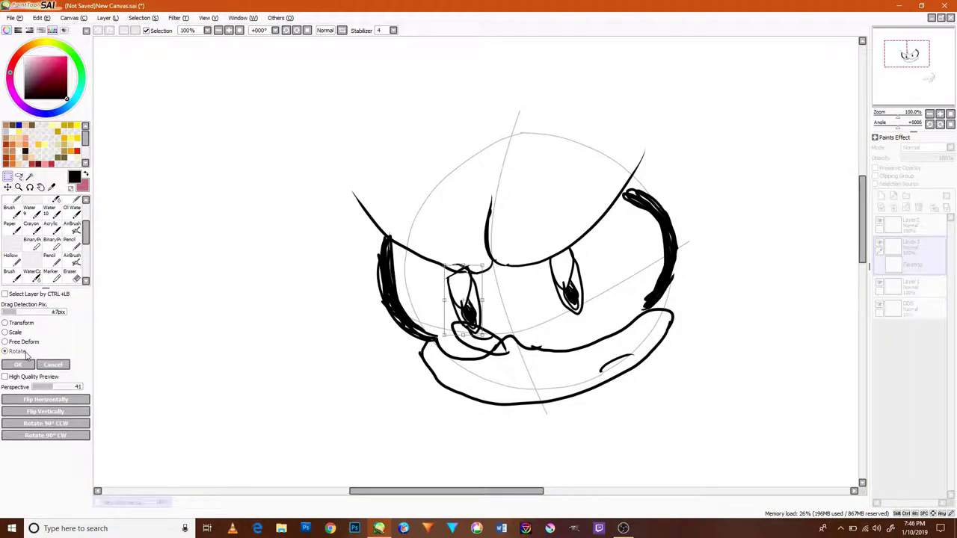
pyautogui.moveTo(514, 345); pyautogui.dragTo(463, 306)
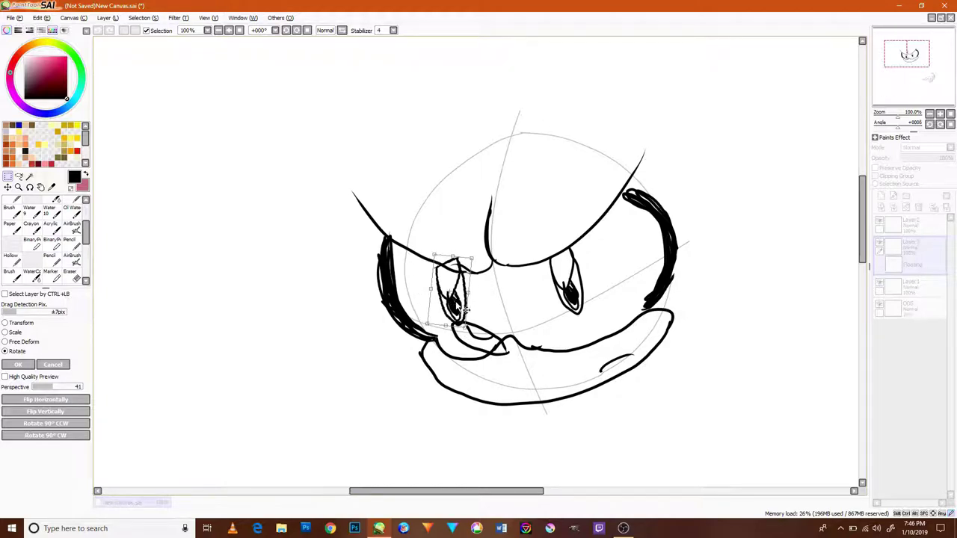
pyautogui.click(18, 364)
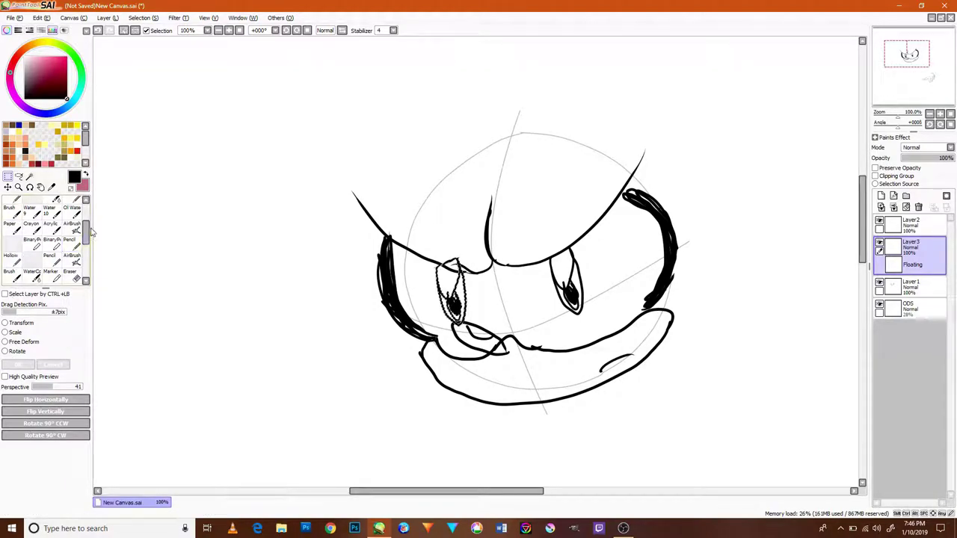
# Step: Erase the tip of the copied eye that pokes above the left brow line and clear the selection
pyautogui.moveTo(87, 230); pyautogui.dragTo(86, 204)
pyautogui.click(10, 216)
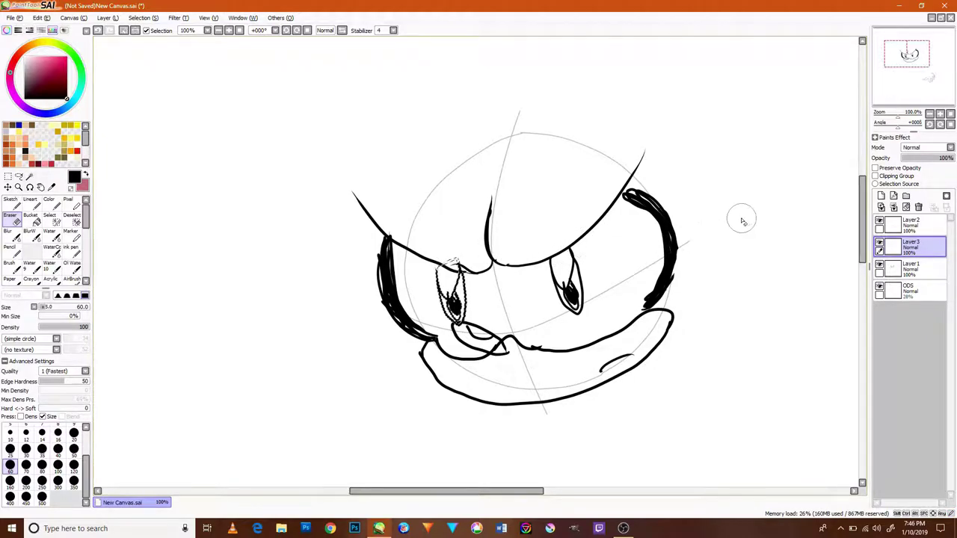
pyautogui.click(124, 30)
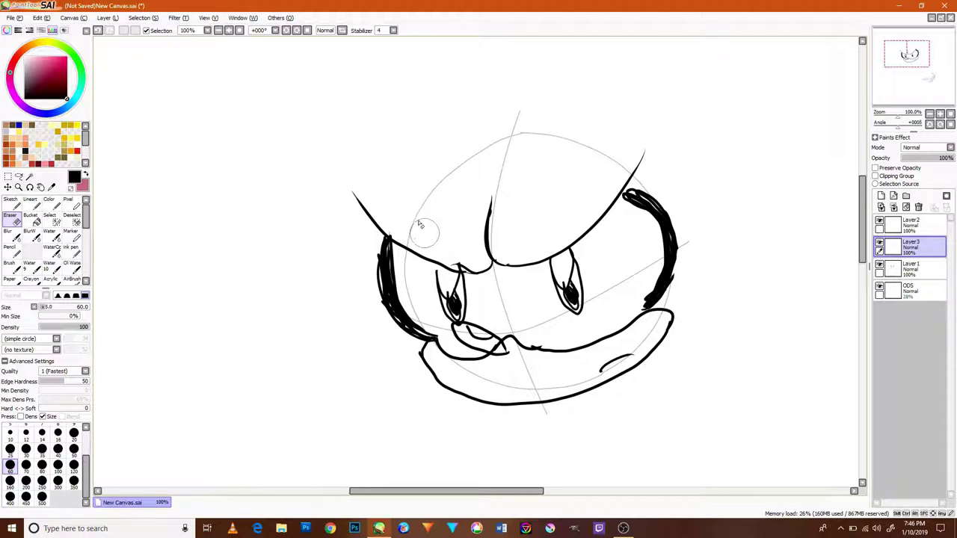
# Step: Erase the stray hand drawing on Layer2 below the head, using an eraser enlarged to size 500
pyautogui.scroll(-4, 419, 239)
pyautogui.scroll(4, 419, 242)
pyautogui.scroll(-4, 417, 250)
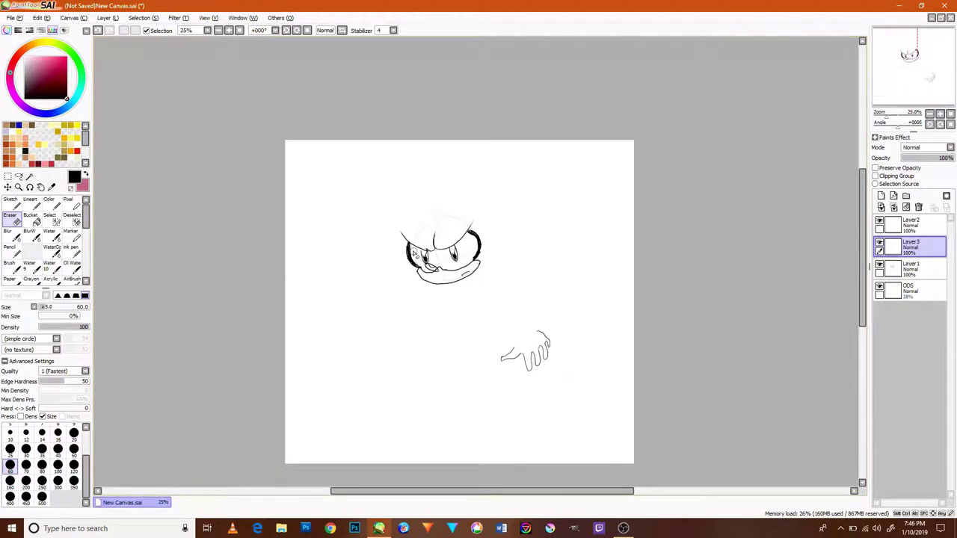
pyautogui.scroll(3, 548, 329)
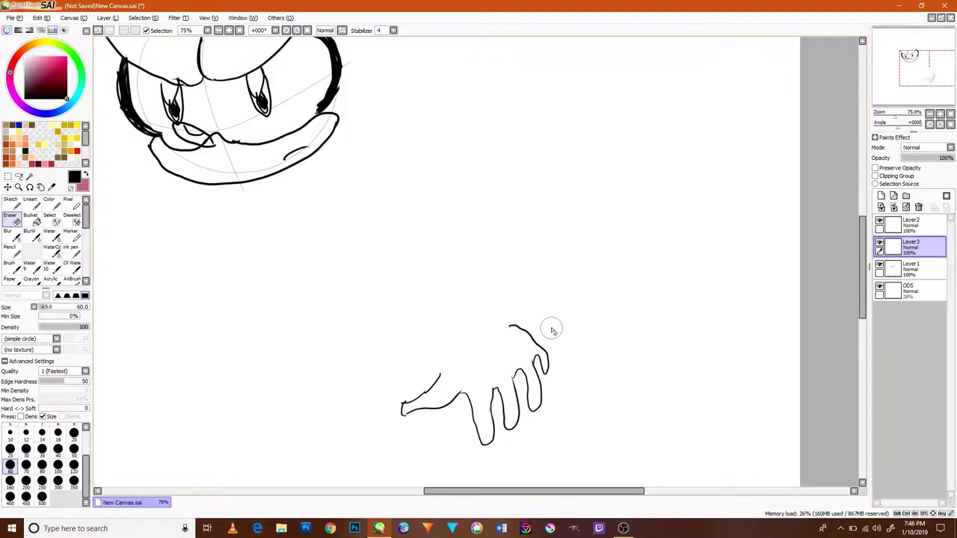
pyautogui.scroll(-1, 536, 326)
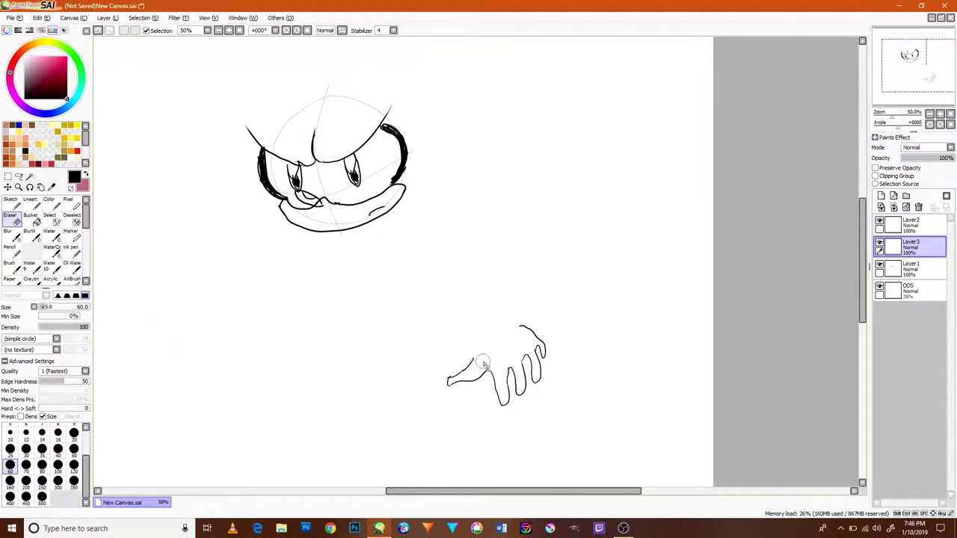
pyautogui.click(910, 267)
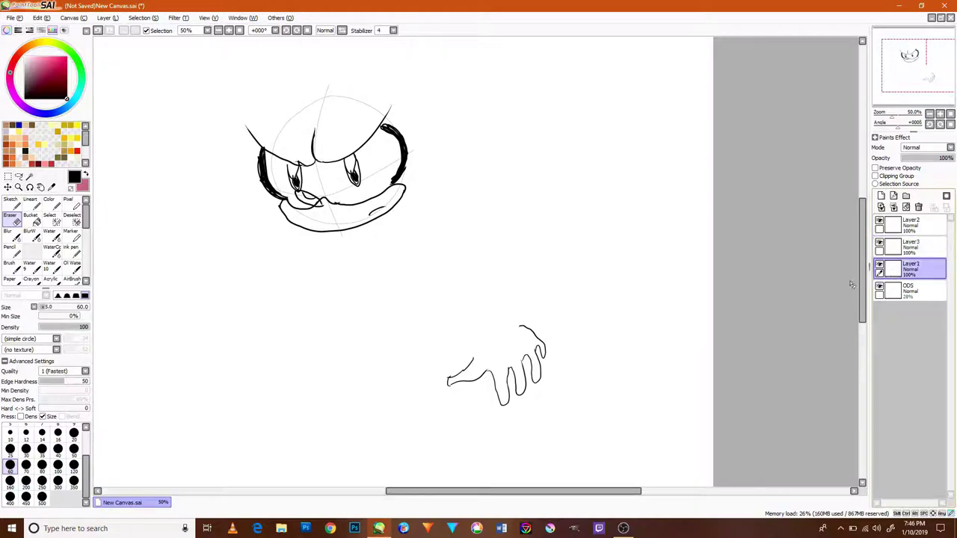
pyautogui.click(910, 289)
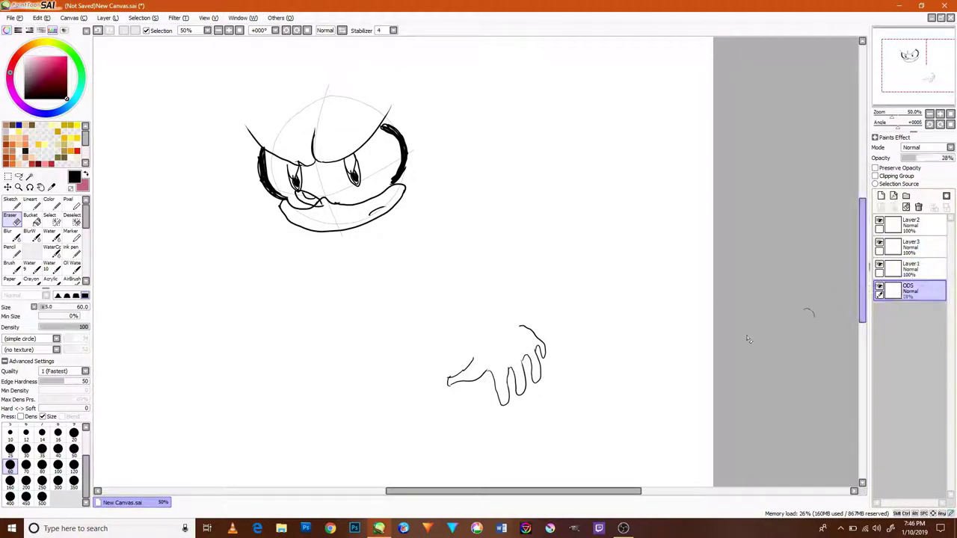
pyautogui.click(907, 223)
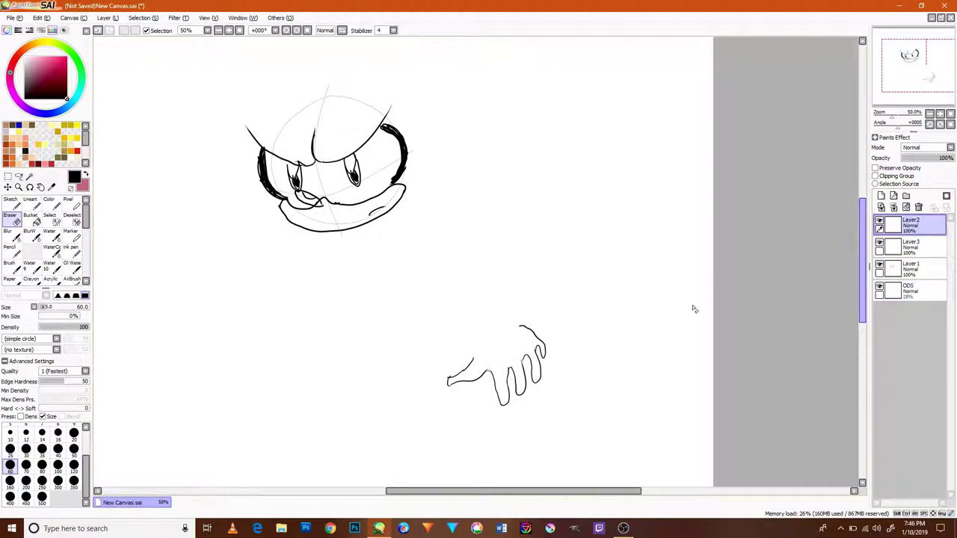
pyautogui.moveTo(551, 348)
pyautogui.mouseDown()
pyautogui.moveTo(497, 385)
pyautogui.moveTo(464, 384)
pyautogui.moveTo(498, 390)
pyautogui.mouseUp()
pyautogui.press(']')
pyautogui.press(']')
pyautogui.press(']')
pyautogui.press(']')
pyautogui.press(']')
pyautogui.press(']')
pyautogui.press(']')
pyautogui.press(']')
pyautogui.press(']')
pyautogui.press(']')
pyautogui.press(']')
pyautogui.press(']')
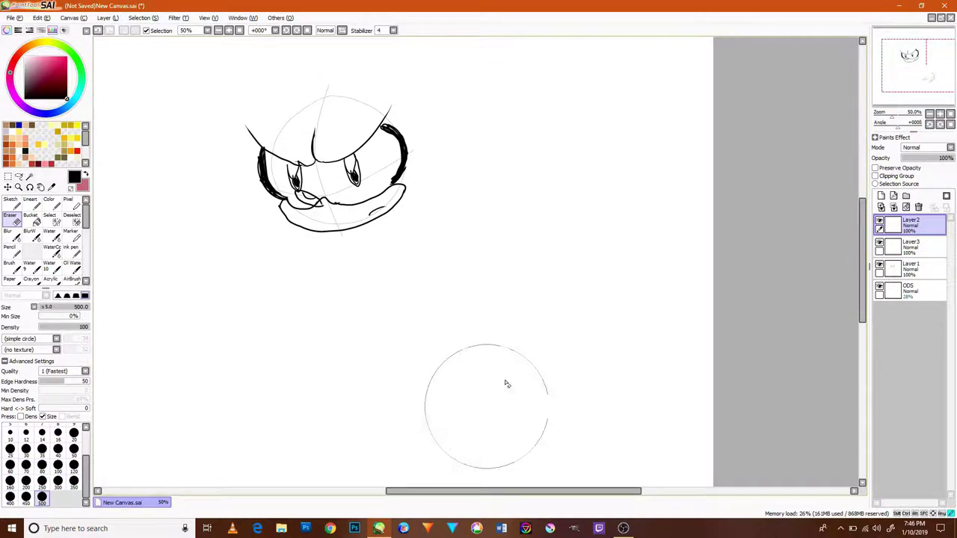
pyautogui.moveTo(429, 249); pyautogui.dragTo(534, 327)
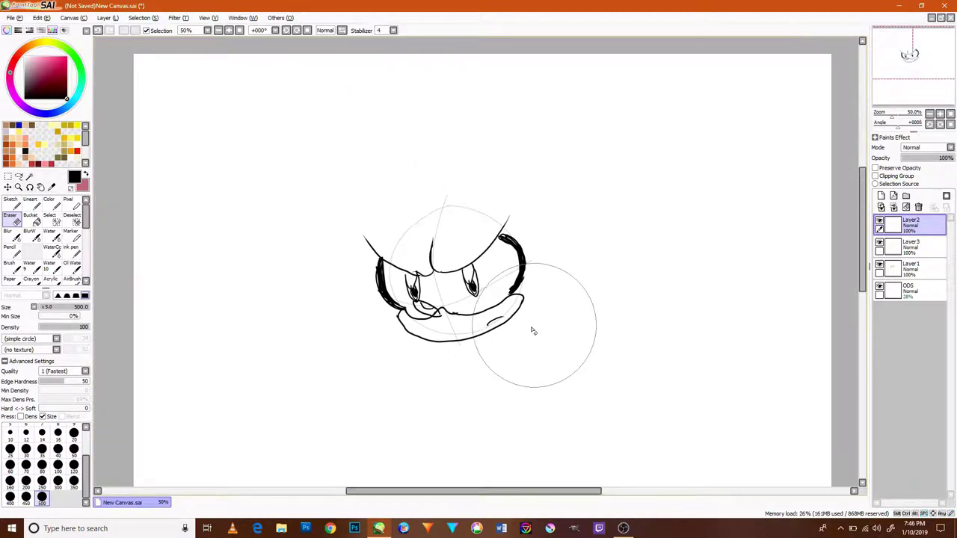
# Step: Activate Layer1 and switch to the Ink pen at size 8
pyautogui.click(910, 269)
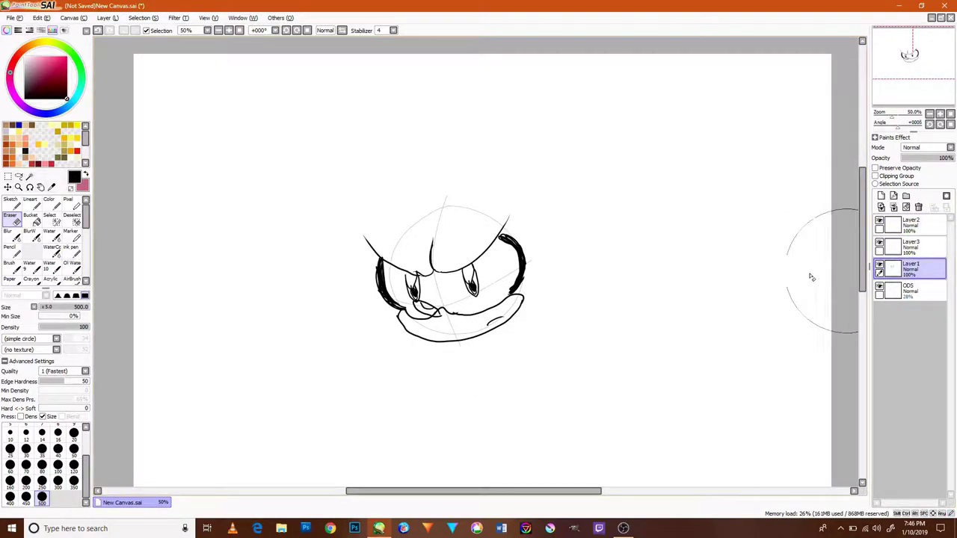
pyautogui.click(73, 253)
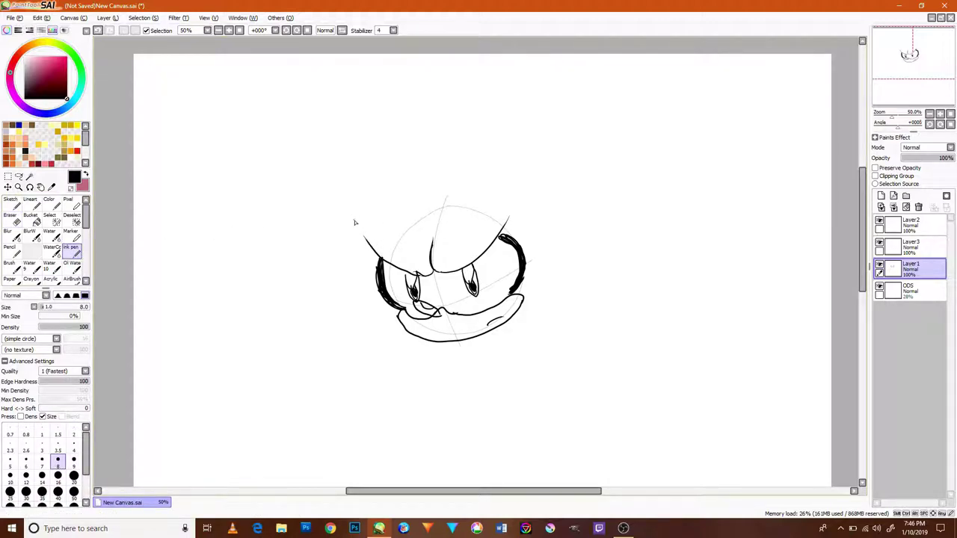
pyautogui.click(909, 247)
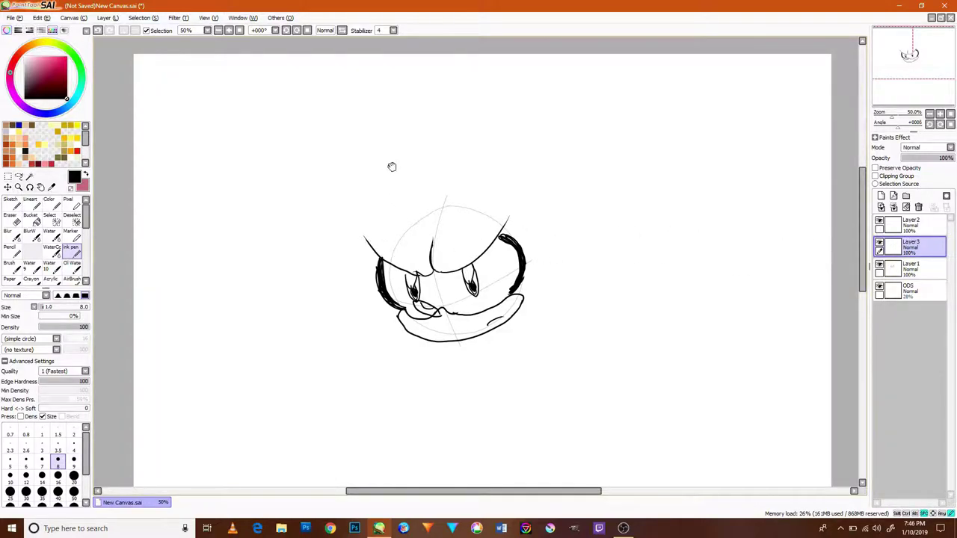
pyautogui.scroll(2, 391, 164)
pyautogui.moveTo(423, 281)
pyautogui.mouseDown()
pyautogui.moveTo(415, 232)
pyautogui.moveTo(437, 129)
pyautogui.mouseUp()
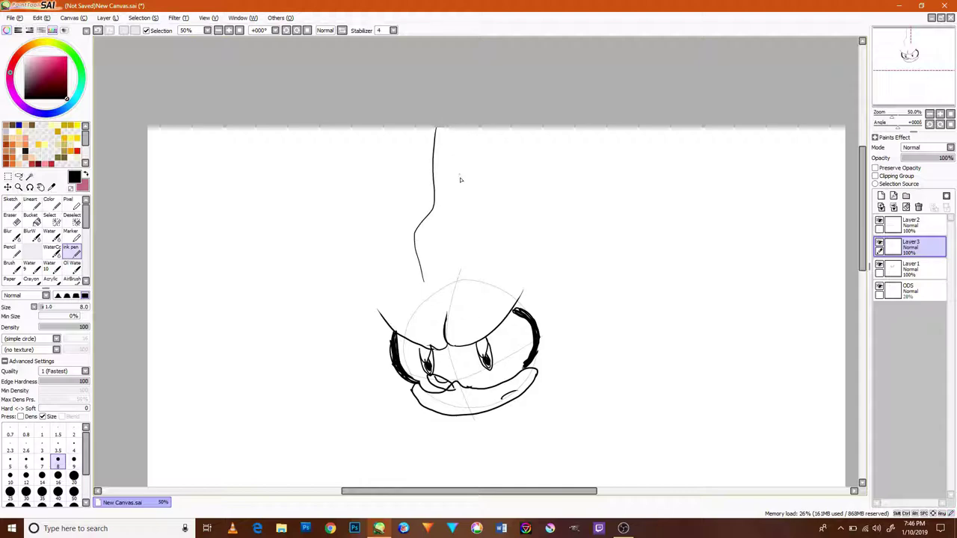
pyautogui.hotkey('ctrl', 'z')
# Step: Sketch faint guide curves on the ODS layer for spikes fanning above the head and one curve down each side
pyautogui.click(888, 268)
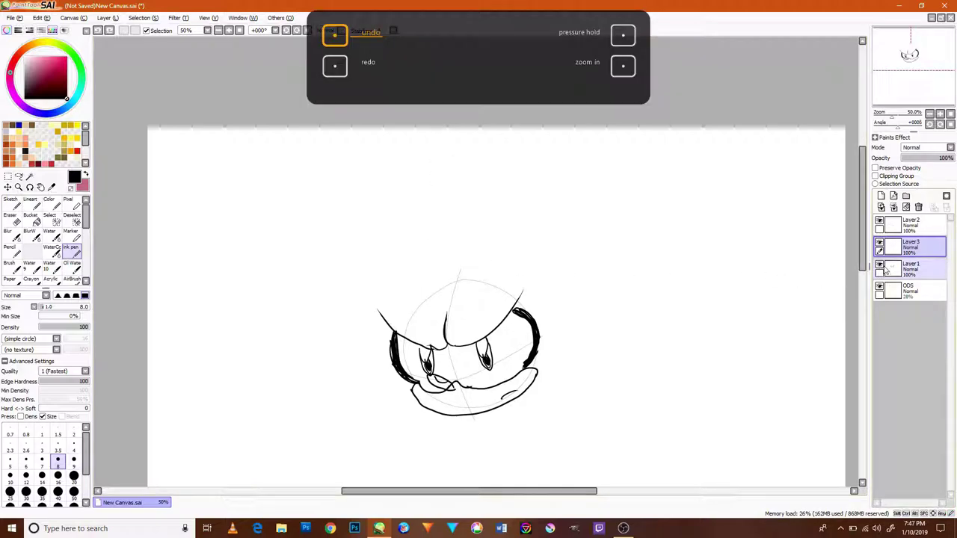
pyautogui.click(909, 291)
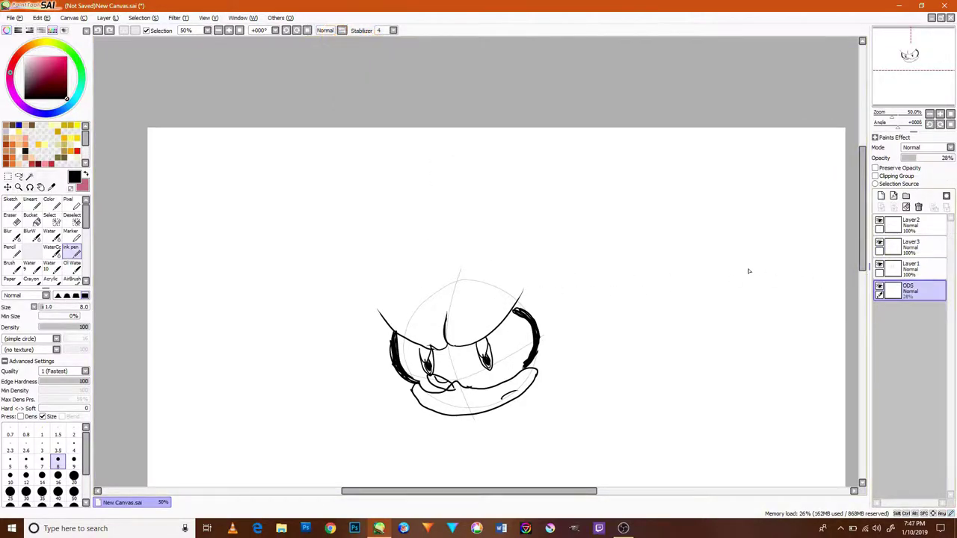
pyautogui.moveTo(444, 278); pyautogui.dragTo(495, 141)
pyautogui.moveTo(493, 278); pyautogui.dragTo(562, 177)
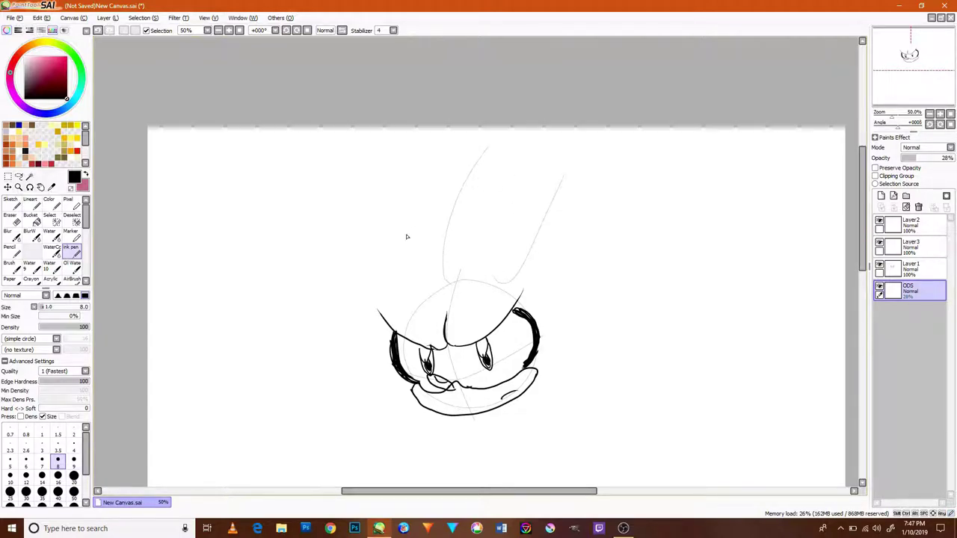
pyautogui.moveTo(403, 287)
pyautogui.mouseDown()
pyautogui.moveTo(383, 258)
pyautogui.moveTo(358, 171)
pyautogui.mouseUp()
pyautogui.moveTo(545, 283); pyautogui.dragTo(615, 209)
pyautogui.moveTo(367, 308); pyautogui.dragTo(322, 213)
pyautogui.moveTo(565, 346); pyautogui.dragTo(595, 461)
pyautogui.moveTo(382, 386); pyautogui.dragTo(363, 484)
# Step: Ink three tall pointed spikes above the head on Layer1, one central and one on either side, joining neighbouring bases
pyautogui.click(910, 268)
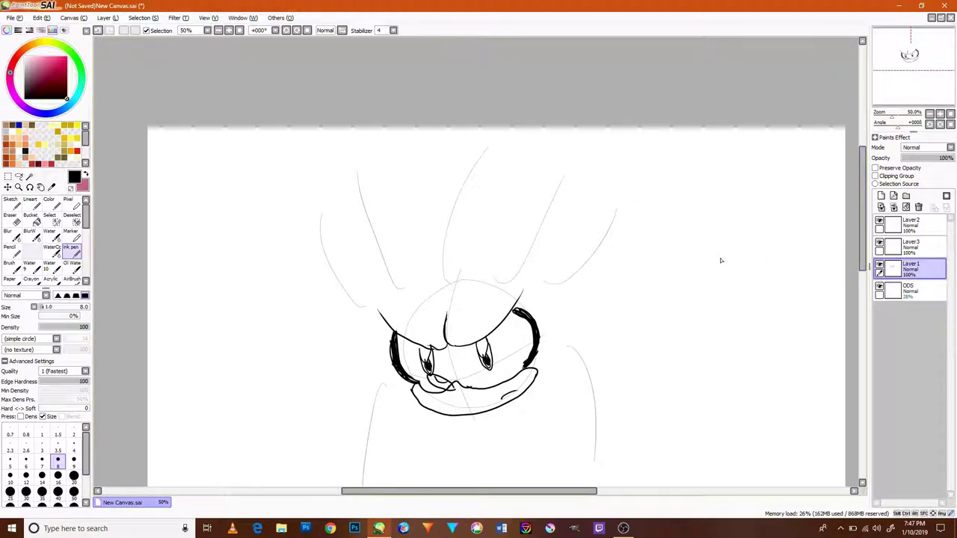
pyautogui.moveTo(430, 279)
pyautogui.mouseDown()
pyautogui.moveTo(430, 227)
pyautogui.moveTo(490, 128)
pyautogui.mouseUp()
pyautogui.moveTo(480, 250)
pyautogui.mouseDown()
pyautogui.moveTo(486, 184)
pyautogui.moveTo(477, 136)
pyautogui.mouseUp()
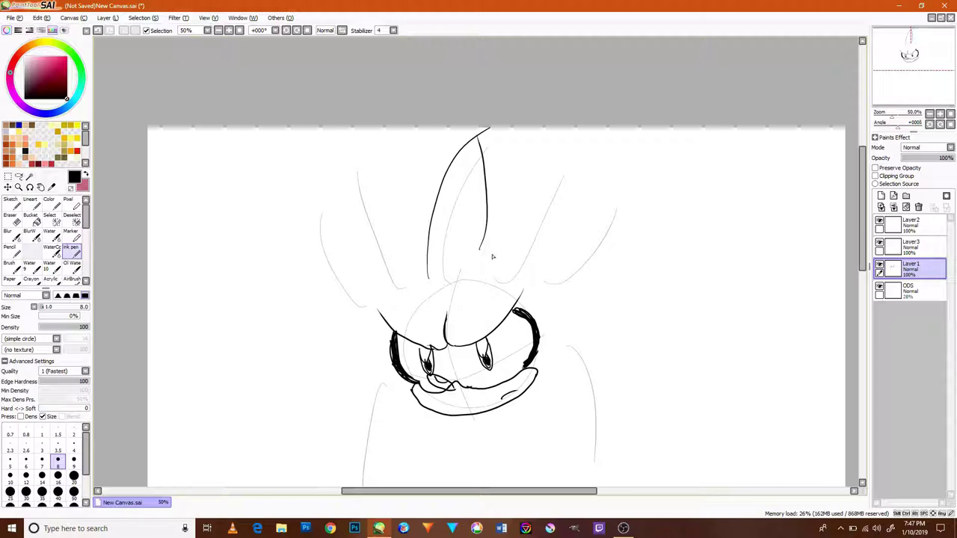
pyautogui.moveTo(499, 234); pyautogui.dragTo(589, 141)
pyautogui.moveTo(548, 253); pyautogui.dragTo(573, 155)
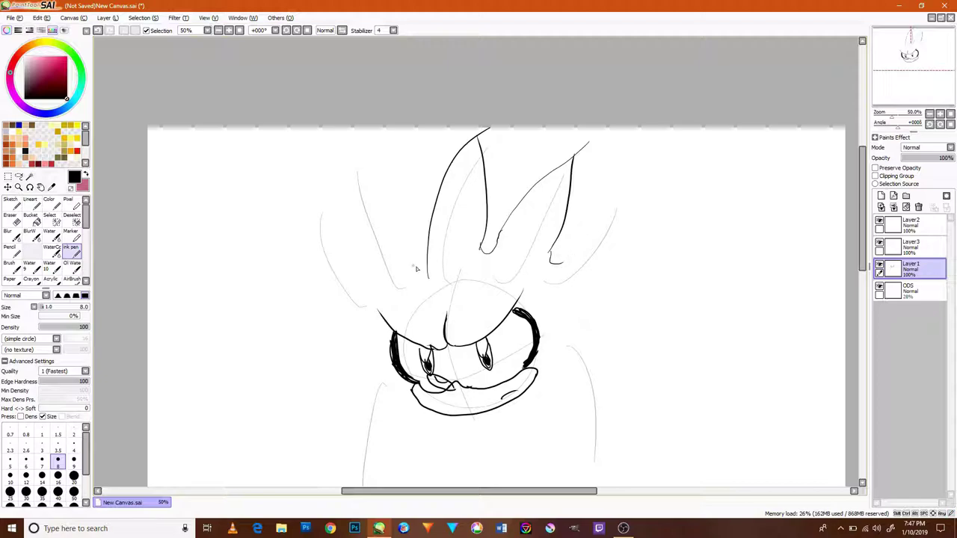
pyautogui.moveTo(428, 269)
pyautogui.mouseDown()
pyautogui.moveTo(399, 255)
pyautogui.moveTo(368, 158)
pyautogui.mouseUp()
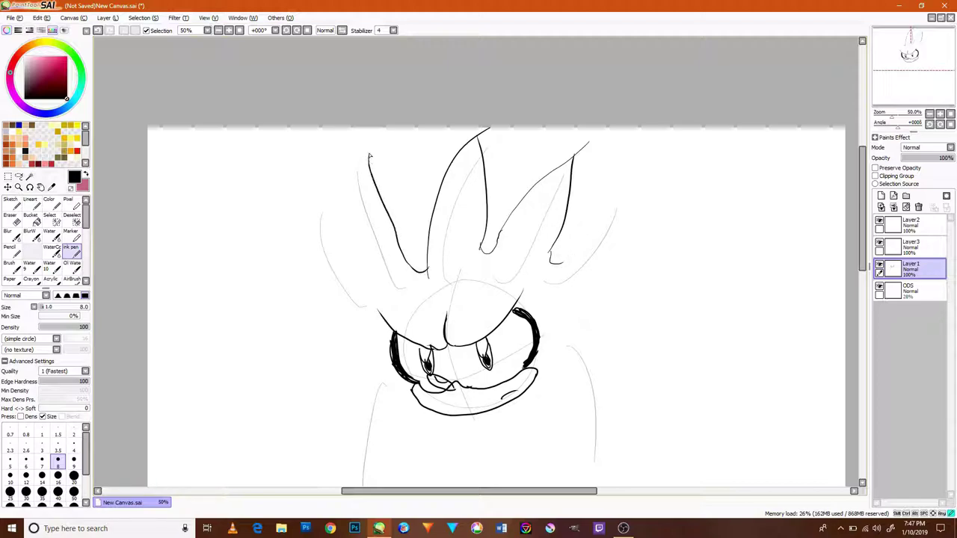
pyautogui.moveTo(366, 284)
pyautogui.mouseDown()
pyautogui.moveTo(349, 213)
pyautogui.moveTo(367, 138)
pyautogui.moveTo(369, 161)
pyautogui.mouseUp()
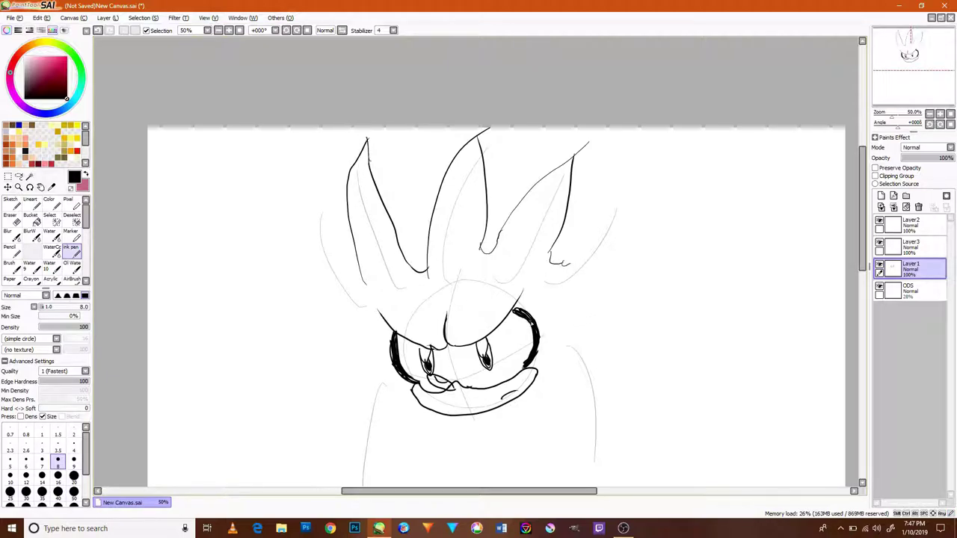
# Step: Ink the two outermost head spikes, one on each side, and join their lower edges to the brow
pyautogui.moveTo(562, 268)
pyautogui.mouseDown()
pyautogui.moveTo(596, 222)
pyautogui.moveTo(651, 170)
pyautogui.mouseUp()
pyautogui.moveTo(585, 304)
pyautogui.mouseDown()
pyautogui.moveTo(619, 274)
pyautogui.moveTo(655, 166)
pyautogui.mouseUp()
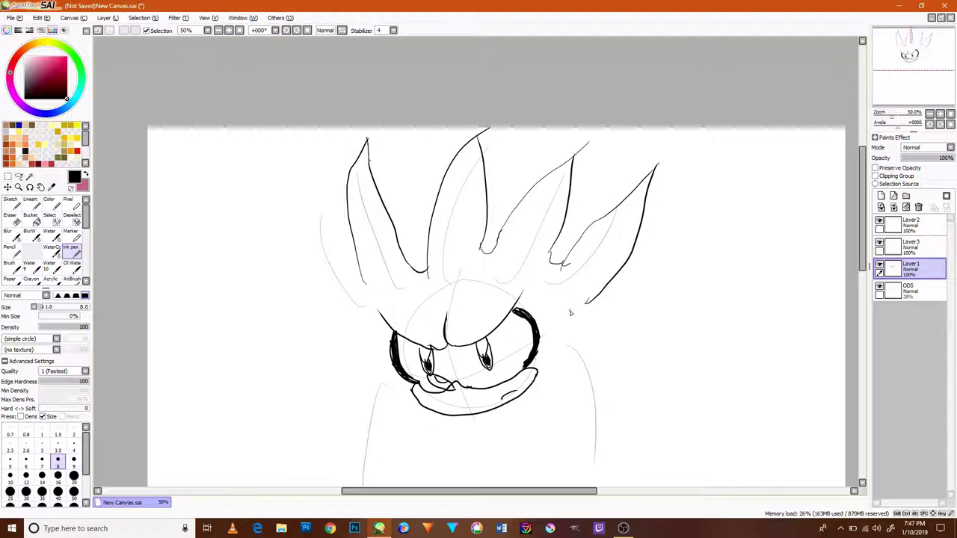
pyautogui.moveTo(588, 301)
pyautogui.mouseDown()
pyautogui.moveTo(544, 289)
pyautogui.moveTo(514, 308)
pyautogui.mouseUp()
pyautogui.moveTo(345, 253); pyautogui.dragTo(307, 183)
pyautogui.moveTo(341, 321)
pyautogui.mouseDown()
pyautogui.moveTo(299, 247)
pyautogui.moveTo(310, 181)
pyautogui.mouseUp()
pyautogui.moveTo(397, 330); pyautogui.dragTo(329, 301)
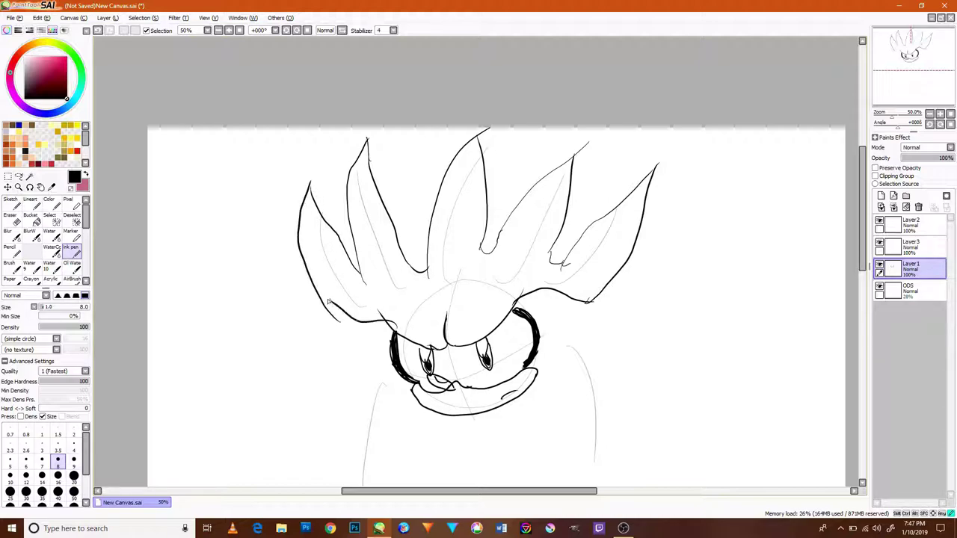
pyautogui.hotkey('ctrl', 'z')
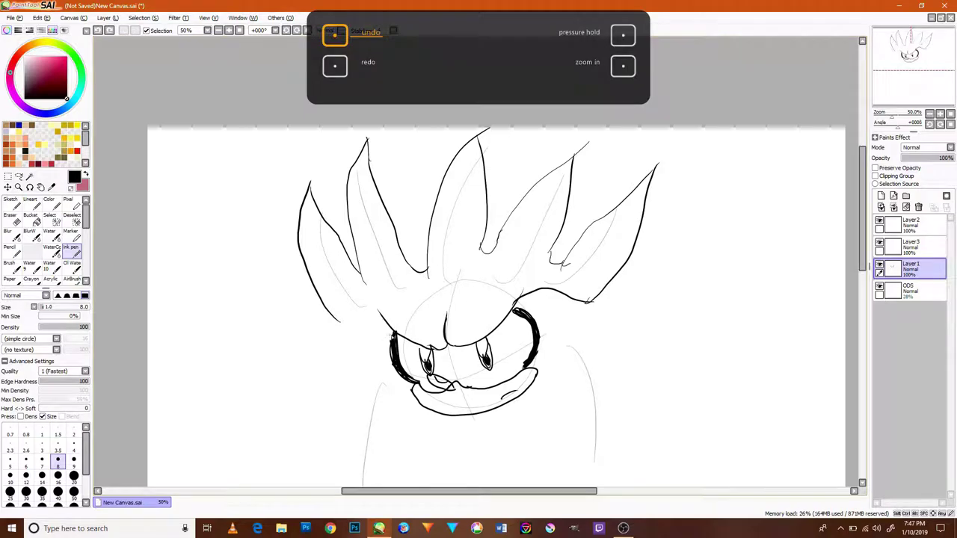
pyautogui.moveTo(393, 330); pyautogui.dragTo(331, 309)
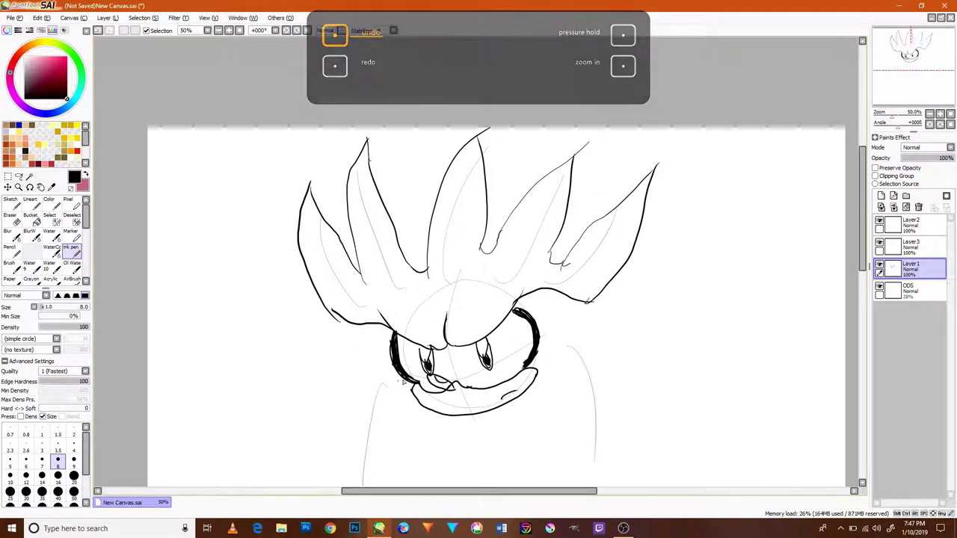
# Step: Ink one long curved quill hanging down each side of the face, tapering to a point below the chin
pyautogui.moveTo(476, 381); pyautogui.dragTo(475, 260)
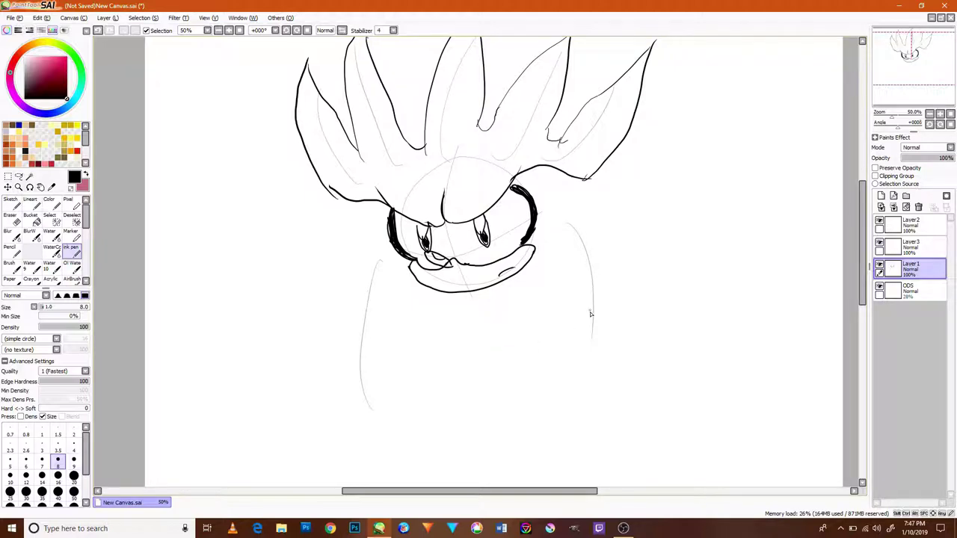
pyautogui.moveTo(534, 261)
pyautogui.mouseDown()
pyautogui.moveTo(573, 320)
pyautogui.moveTo(577, 397)
pyautogui.moveTo(560, 421)
pyautogui.moveTo(628, 369)
pyautogui.moveTo(649, 269)
pyautogui.moveTo(627, 206)
pyautogui.moveTo(607, 185)
pyautogui.mouseUp()
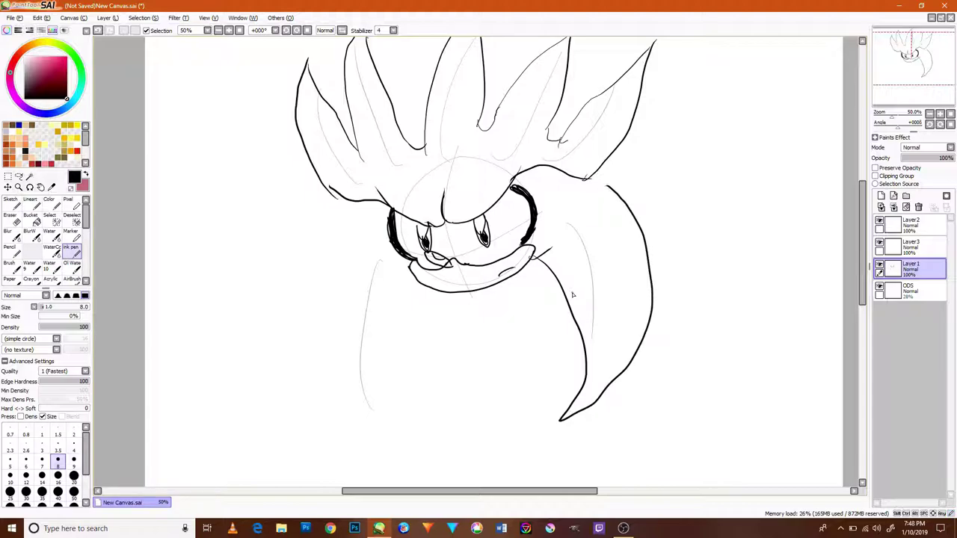
pyautogui.hotkey('ctrl', 'z')
pyautogui.moveTo(536, 257)
pyautogui.mouseDown()
pyautogui.moveTo(576, 382)
pyautogui.moveTo(641, 298)
pyautogui.moveTo(628, 200)
pyautogui.moveTo(606, 175)
pyautogui.mouseUp()
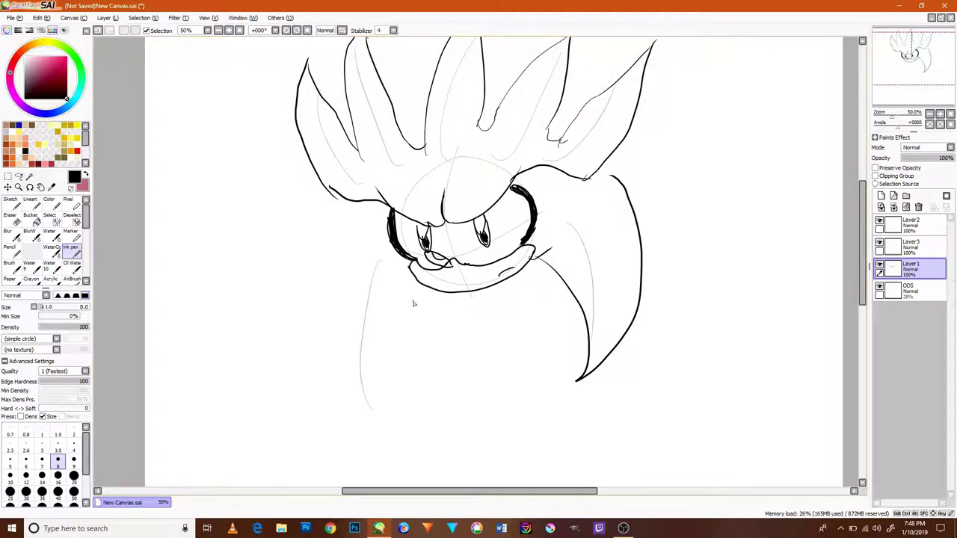
pyautogui.moveTo(411, 268)
pyautogui.mouseDown()
pyautogui.moveTo(382, 350)
pyautogui.moveTo(405, 416)
pyautogui.moveTo(325, 258)
pyautogui.moveTo(350, 202)
pyautogui.mouseUp()
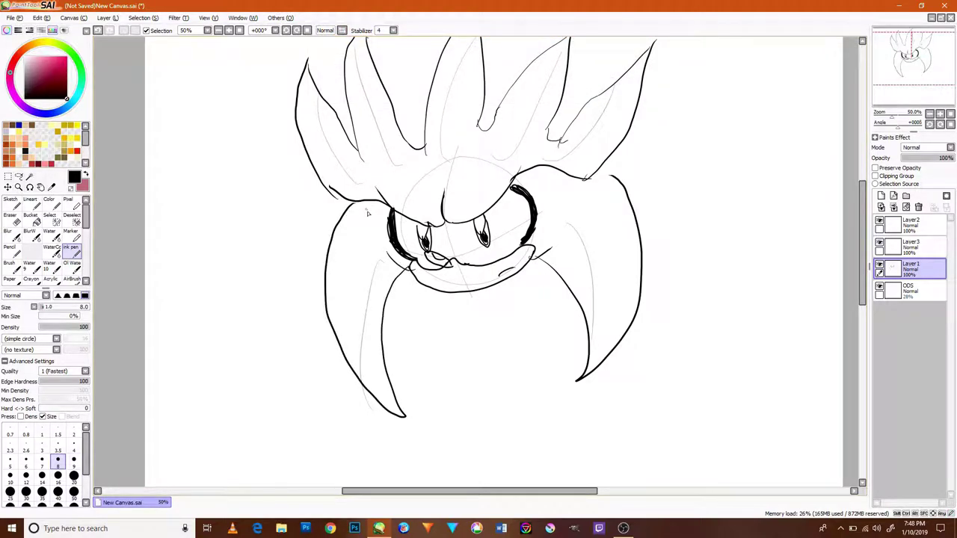
# Step: Ink jagged, pointed chest fur below the chin and draw thin curved lines for both sides of the torso
pyautogui.moveTo(449, 308)
pyautogui.mouseDown()
pyautogui.moveTo(456, 330)
pyautogui.moveTo(441, 371)
pyautogui.moveTo(492, 327)
pyautogui.moveTo(451, 348)
pyautogui.moveTo(428, 312)
pyautogui.mouseUp()
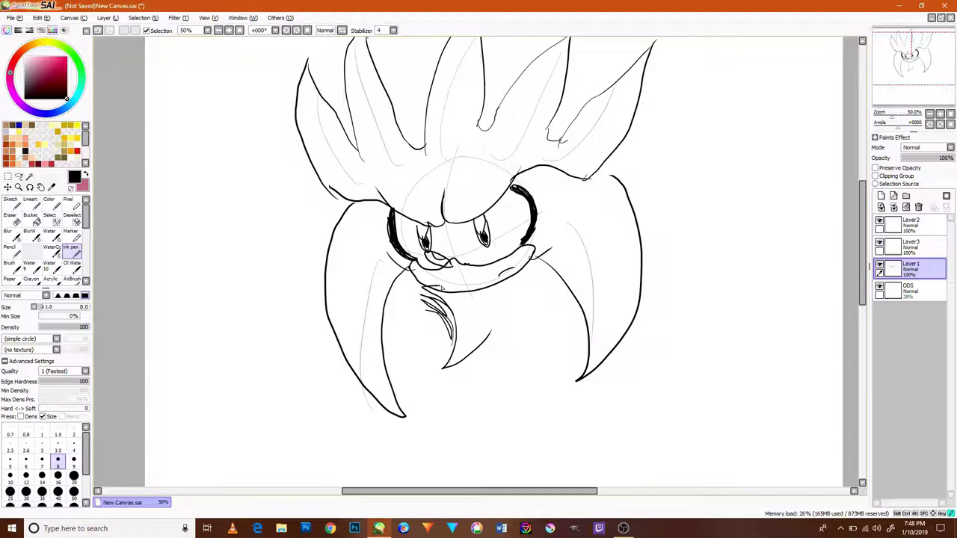
pyautogui.moveTo(525, 323)
pyautogui.mouseDown()
pyautogui.moveTo(467, 331)
pyautogui.moveTo(525, 304)
pyautogui.moveTo(481, 310)
pyautogui.moveTo(511, 278)
pyautogui.moveTo(477, 295)
pyautogui.moveTo(497, 276)
pyautogui.moveTo(442, 296)
pyautogui.moveTo(430, 288)
pyautogui.moveTo(470, 284)
pyautogui.mouseUp()
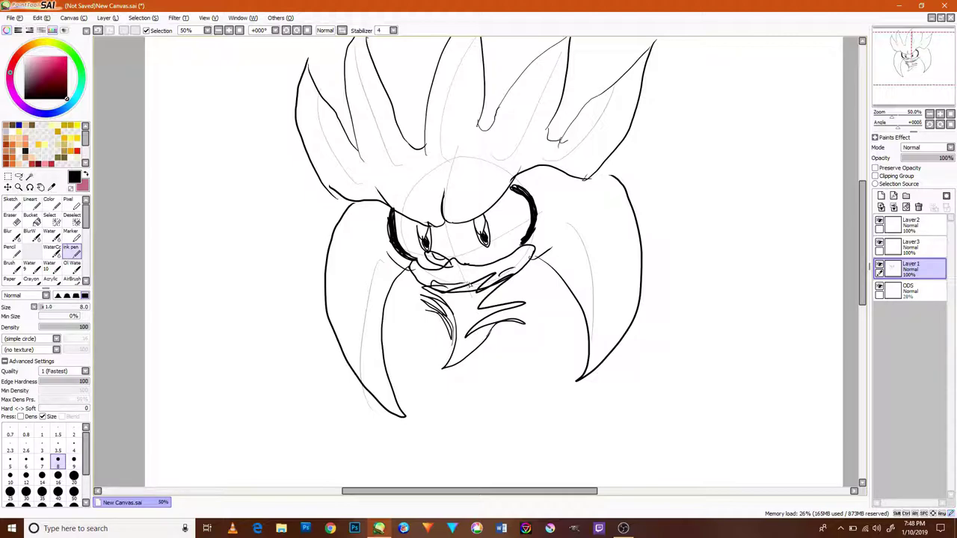
pyautogui.scroll(-2, 463, 374)
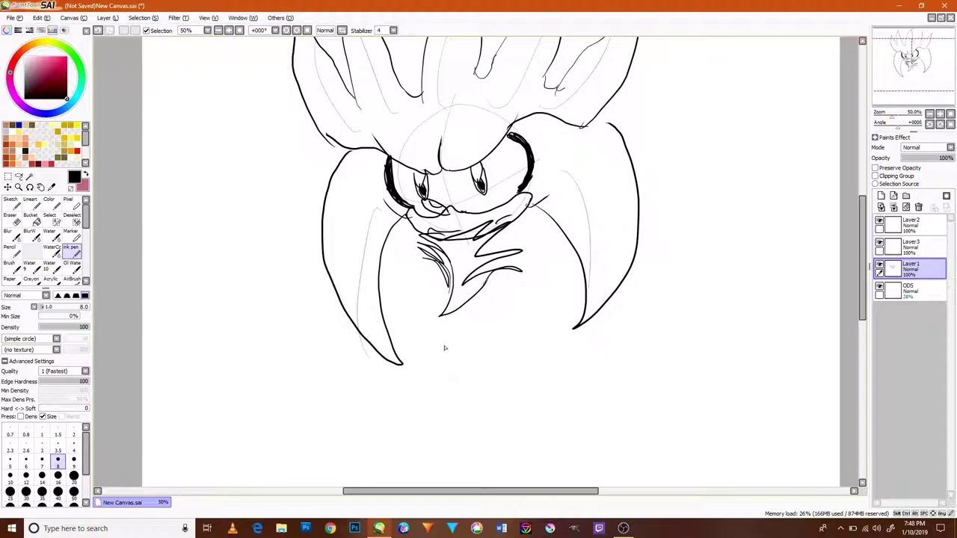
pyautogui.moveTo(437, 275); pyautogui.dragTo(428, 392)
pyautogui.scroll(-3, 491, 413)
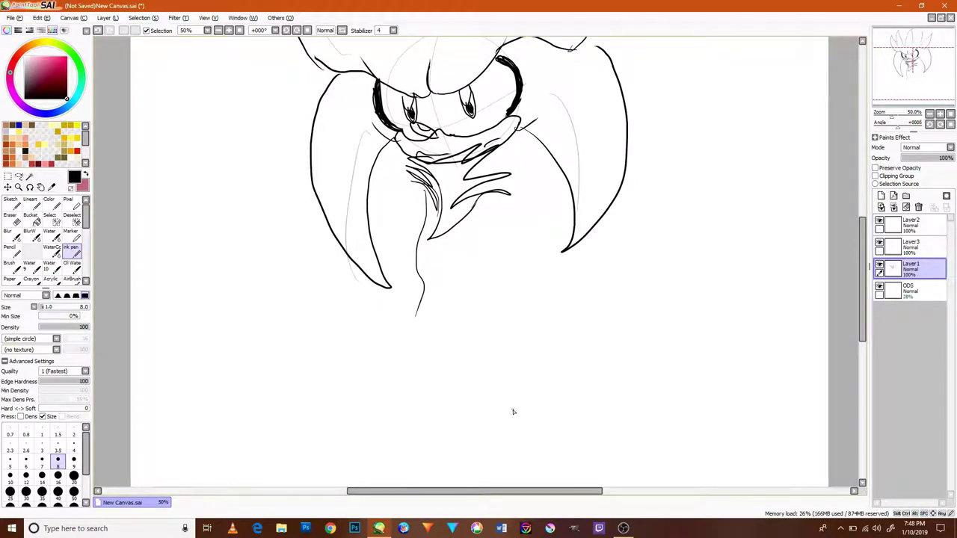
pyautogui.moveTo(466, 379)
pyautogui.mouseDown()
pyautogui.moveTo(468, 310)
pyautogui.moveTo(486, 251)
pyautogui.mouseUp()
pyautogui.hotkey('ctrl', 'z')
pyautogui.moveTo(499, 254); pyautogui.dragTo(463, 351)
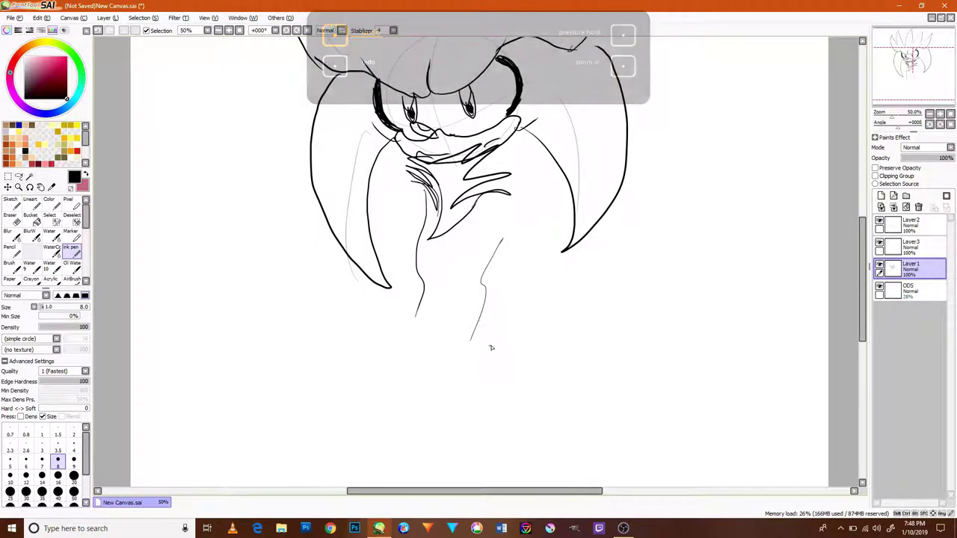
# Step: Ink a short pointed tail curving outward from the right side of the waist
pyautogui.moveTo(490, 269)
pyautogui.mouseDown()
pyautogui.moveTo(508, 294)
pyautogui.moveTo(553, 293)
pyautogui.moveTo(537, 307)
pyautogui.moveTo(479, 322)
pyautogui.mouseUp()
pyautogui.hotkey('ctrl', 'z')
pyautogui.moveTo(485, 282)
pyautogui.mouseDown()
pyautogui.moveTo(538, 293)
pyautogui.moveTo(520, 308)
pyautogui.moveTo(484, 309)
pyautogui.mouseUp()
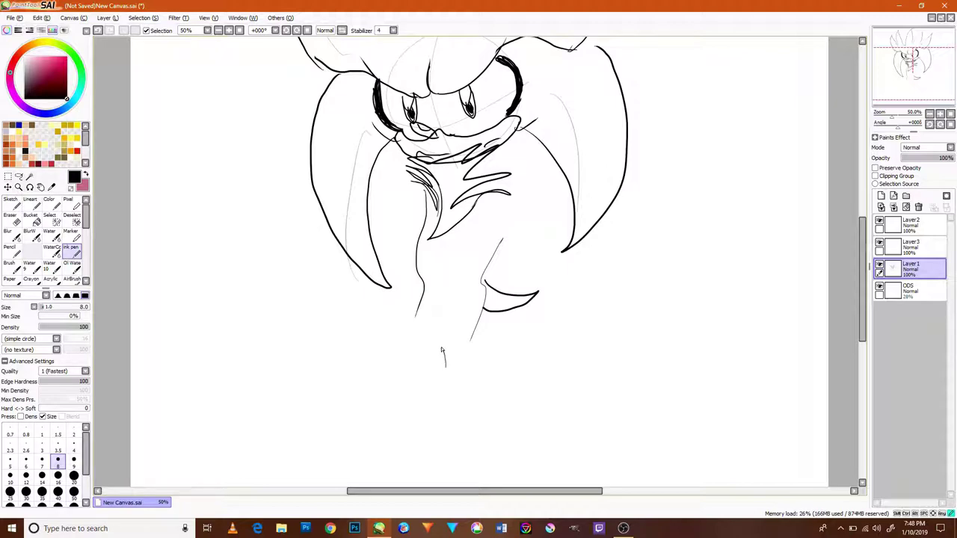
# Step: Ink the straight front leg below the torso and finish it with a rounded rectangular cuff
pyautogui.moveTo(505, 340); pyautogui.dragTo(480, 257)
pyautogui.moveTo(456, 292); pyautogui.dragTo(473, 367)
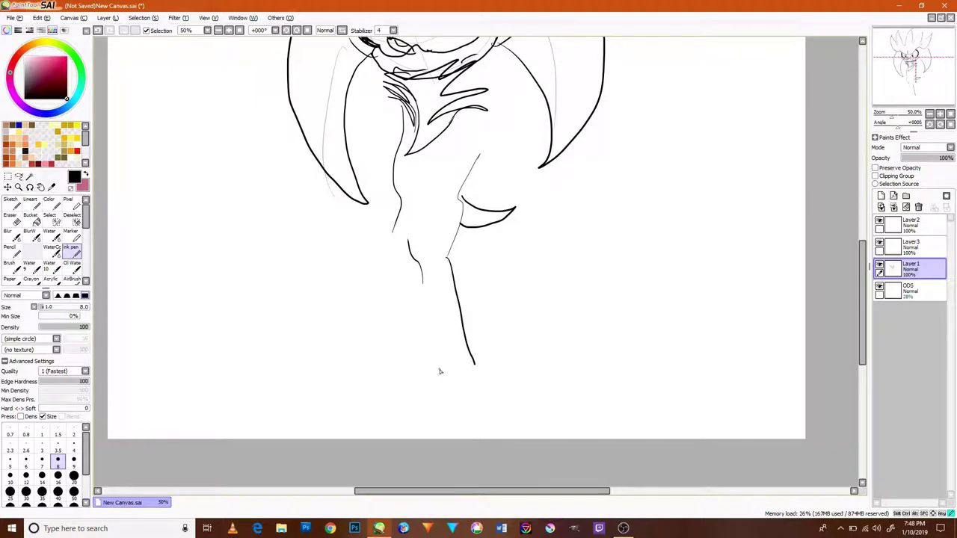
pyautogui.moveTo(442, 367); pyautogui.dragTo(420, 271)
pyautogui.moveTo(430, 398)
pyautogui.mouseDown()
pyautogui.moveTo(438, 360)
pyautogui.moveTo(493, 349)
pyautogui.moveTo(496, 396)
pyautogui.moveTo(433, 403)
pyautogui.moveTo(423, 389)
pyautogui.mouseUp()
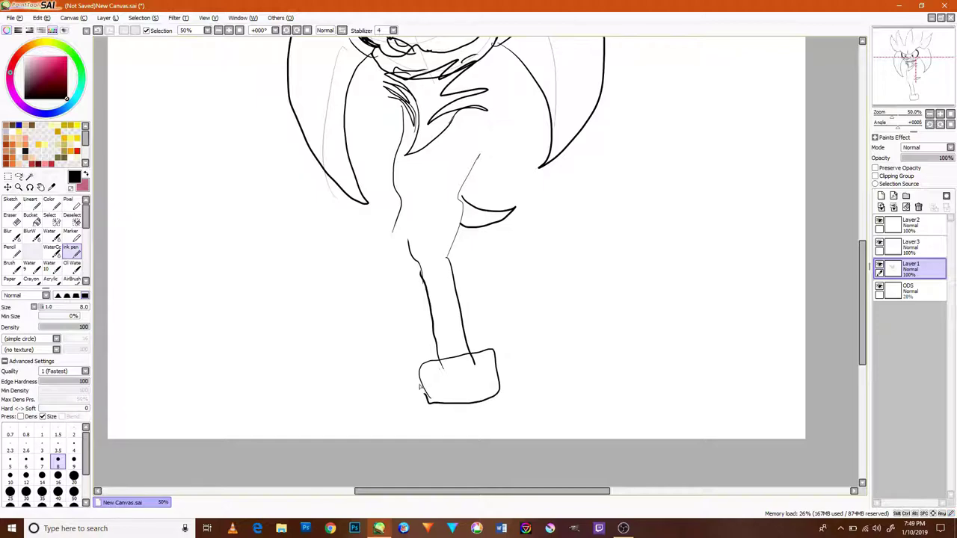
# Step: Ink the second leg slanting down to the left with a small rounded cuff, and redraw the torso's left edge darker
pyautogui.moveTo(370, 303); pyautogui.dragTo(415, 333)
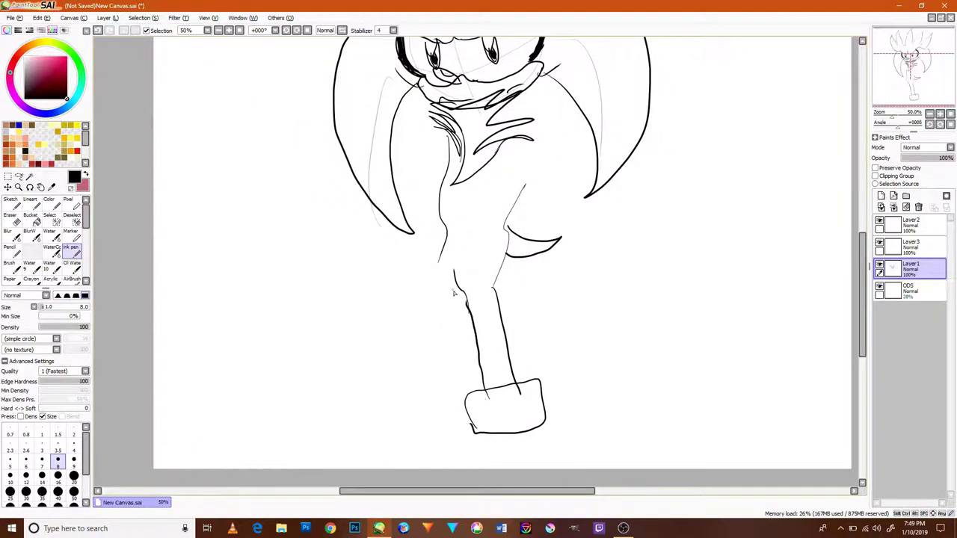
pyautogui.moveTo(456, 288); pyautogui.dragTo(438, 243)
pyautogui.moveTo(451, 280); pyautogui.dragTo(398, 370)
pyautogui.moveTo(438, 264); pyautogui.dragTo(376, 334)
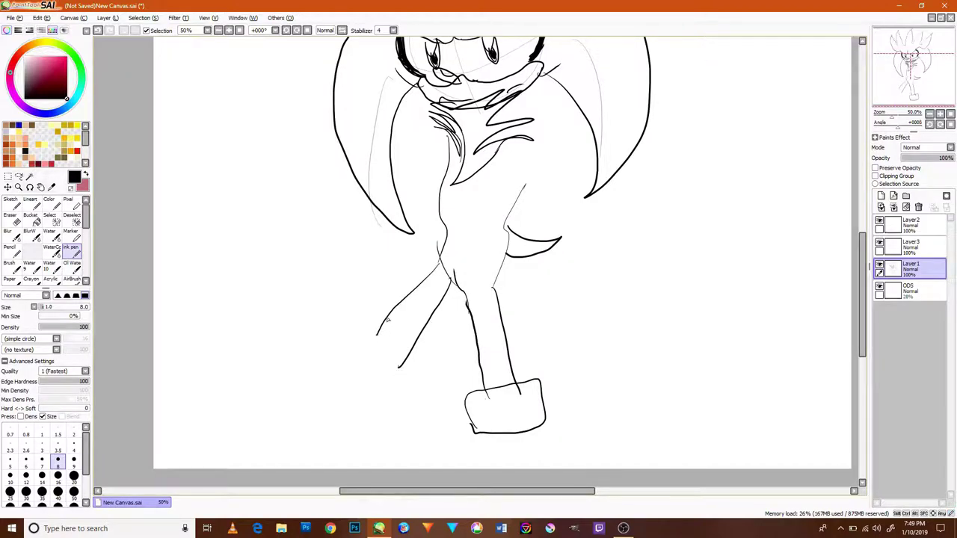
pyautogui.hotkey('ctrl', 'z')
pyautogui.moveTo(444, 262); pyautogui.dragTo(380, 365)
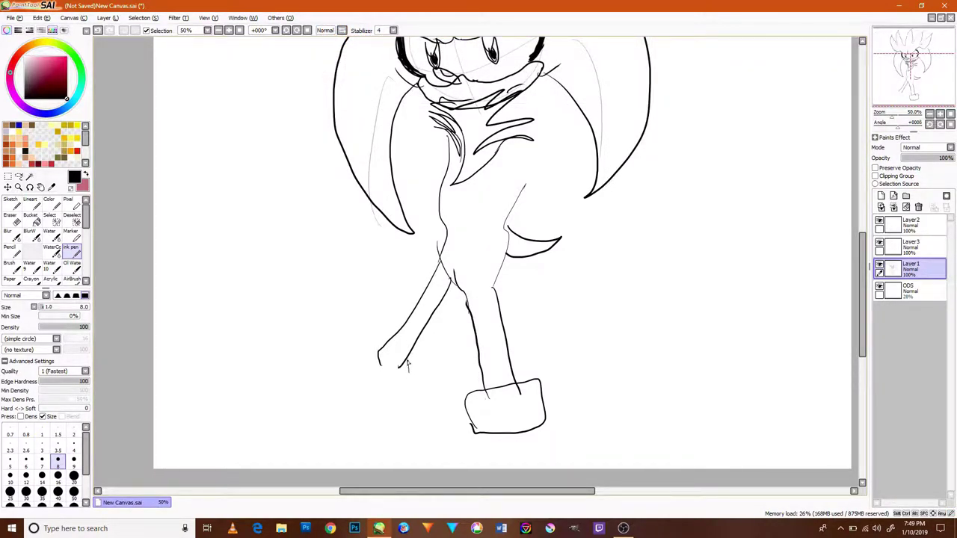
pyautogui.moveTo(412, 366)
pyautogui.mouseDown()
pyautogui.moveTo(369, 353)
pyautogui.moveTo(383, 346)
pyautogui.mouseUp()
pyautogui.moveTo(420, 345)
pyautogui.mouseDown()
pyautogui.moveTo(419, 400)
pyautogui.moveTo(408, 405)
pyautogui.mouseUp()
pyautogui.moveTo(453, 137)
pyautogui.mouseDown()
pyautogui.moveTo(433, 228)
pyautogui.moveTo(449, 278)
pyautogui.mouseUp()
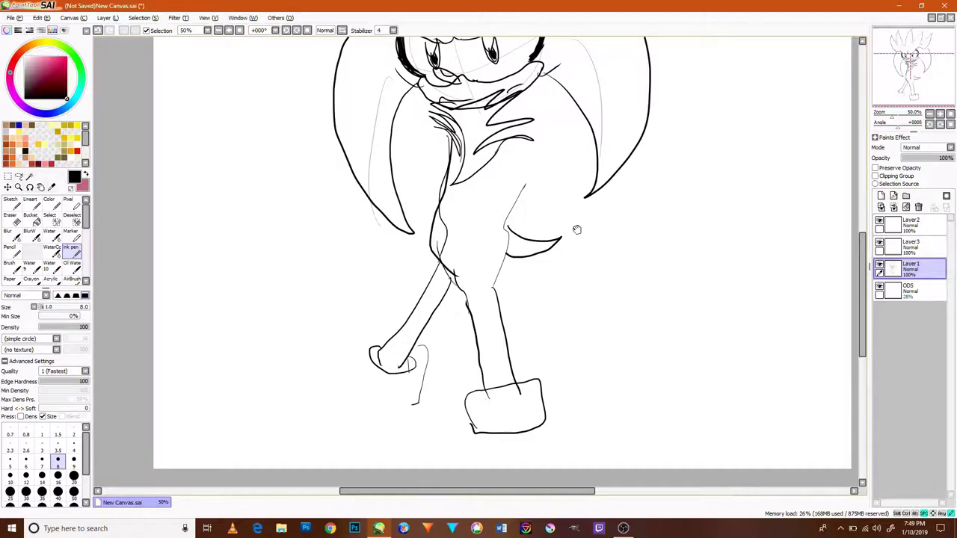
# Step: Ink pointed back quills beside the right shoulder and the bent arm in front, ending in a rounded cuff
pyautogui.scroll(2, 535, 212)
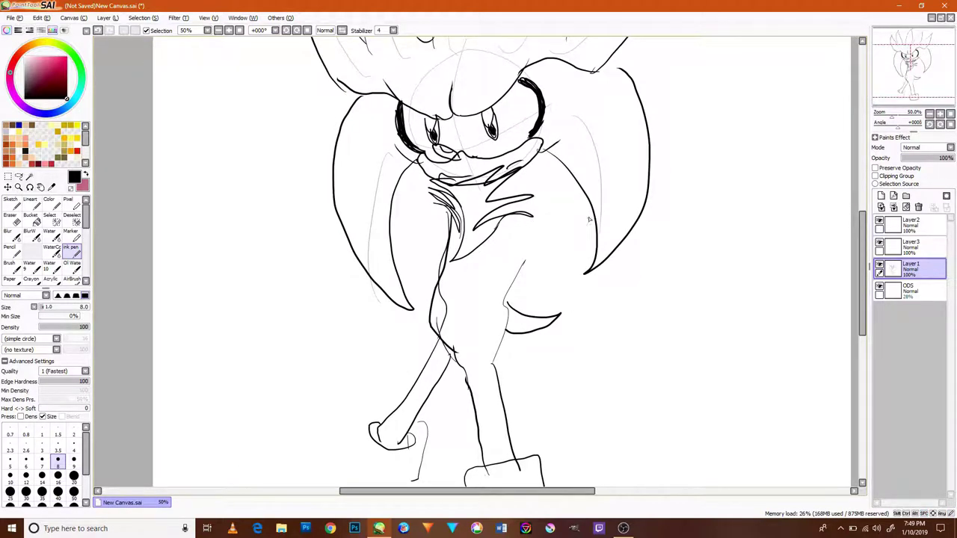
pyautogui.moveTo(551, 180)
pyautogui.mouseDown()
pyautogui.moveTo(584, 273)
pyautogui.moveTo(535, 243)
pyautogui.moveTo(523, 295)
pyautogui.moveTo(539, 247)
pyautogui.mouseUp()
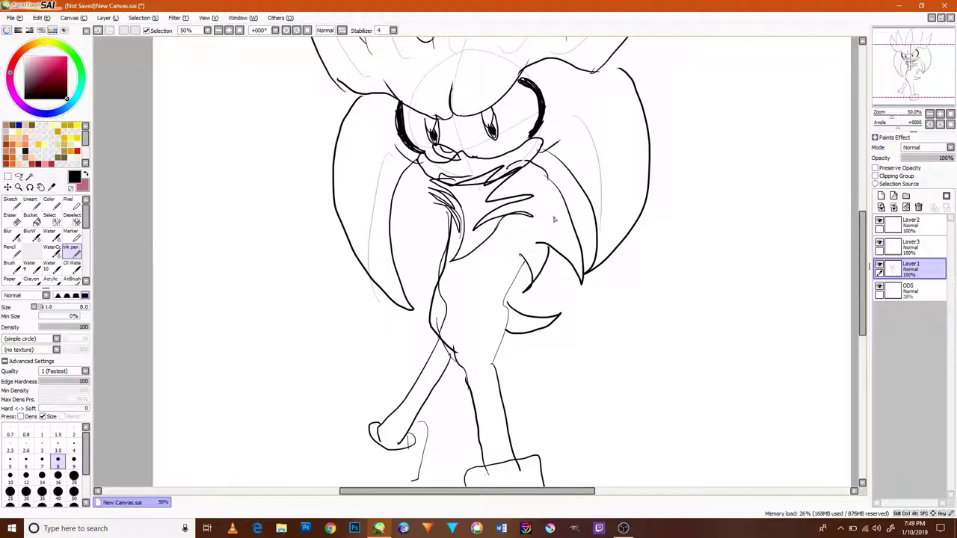
pyautogui.moveTo(543, 202)
pyautogui.mouseDown()
pyautogui.moveTo(634, 327)
pyautogui.moveTo(548, 237)
pyautogui.moveTo(529, 198)
pyautogui.moveTo(541, 198)
pyautogui.mouseUp()
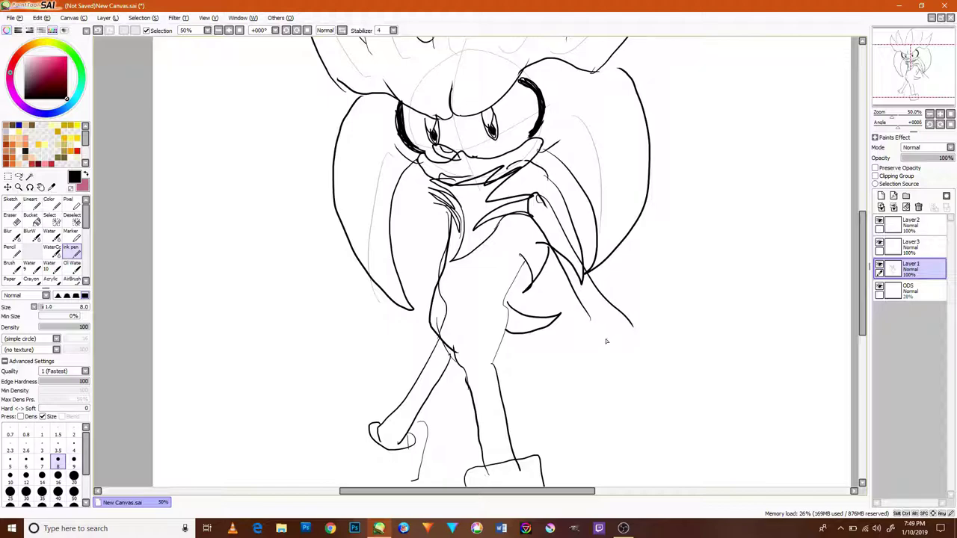
pyautogui.moveTo(590, 320); pyautogui.dragTo(575, 358)
pyautogui.moveTo(628, 320); pyautogui.dragTo(605, 367)
pyautogui.moveTo(563, 398)
pyautogui.mouseDown()
pyautogui.moveTo(564, 366)
pyautogui.moveTo(582, 357)
pyautogui.moveTo(621, 368)
pyautogui.moveTo(625, 399)
pyautogui.moveTo(567, 400)
pyautogui.moveTo(549, 375)
pyautogui.moveTo(571, 354)
pyautogui.mouseUp()
# Step: Ink the open hand around the right arm's cuff, with a raised thumb and spread fingers pointing down
pyautogui.scroll(-2, 609, 377)
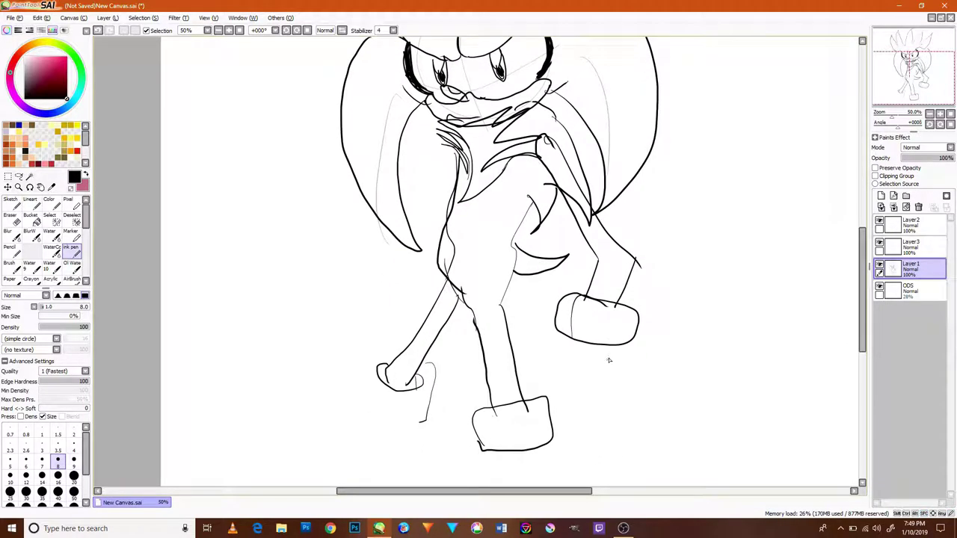
pyautogui.moveTo(617, 327)
pyautogui.mouseDown()
pyautogui.moveTo(629, 288)
pyautogui.moveTo(656, 277)
pyautogui.moveTo(639, 329)
pyautogui.moveTo(645, 347)
pyautogui.moveTo(666, 349)
pyautogui.mouseUp()
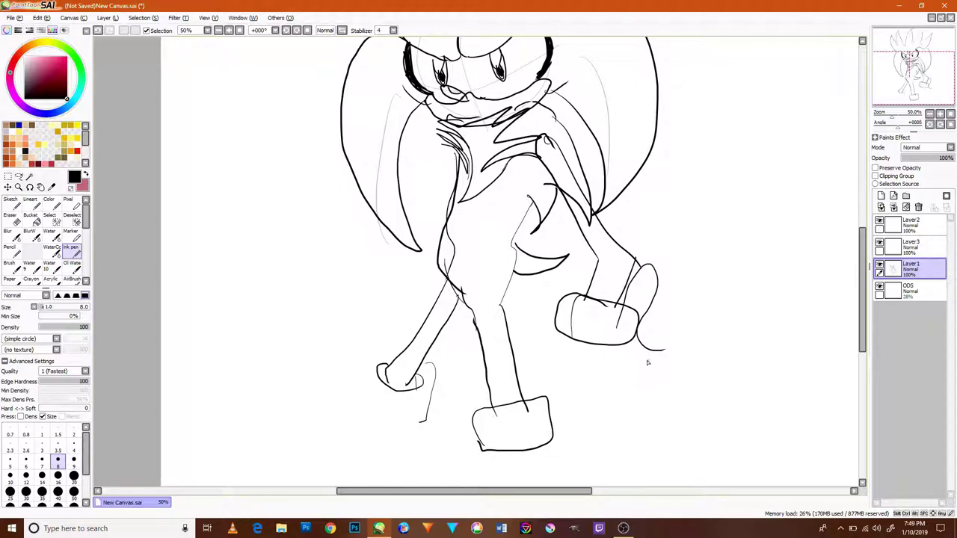
pyautogui.moveTo(638, 345)
pyautogui.mouseDown()
pyautogui.moveTo(645, 392)
pyautogui.moveTo(633, 396)
pyautogui.moveTo(626, 351)
pyautogui.mouseUp()
pyautogui.hotkey('ctrl', 'z')
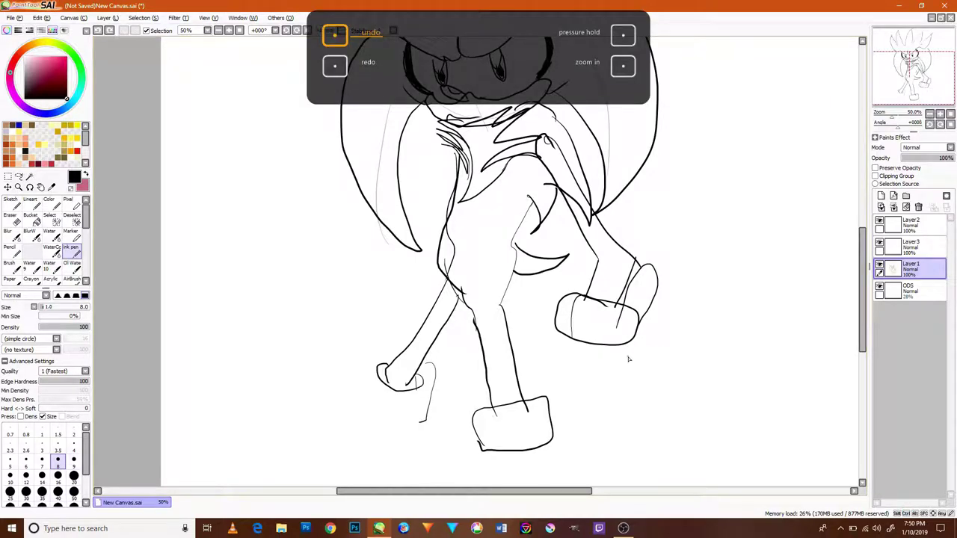
pyautogui.moveTo(639, 319); pyautogui.dragTo(640, 354)
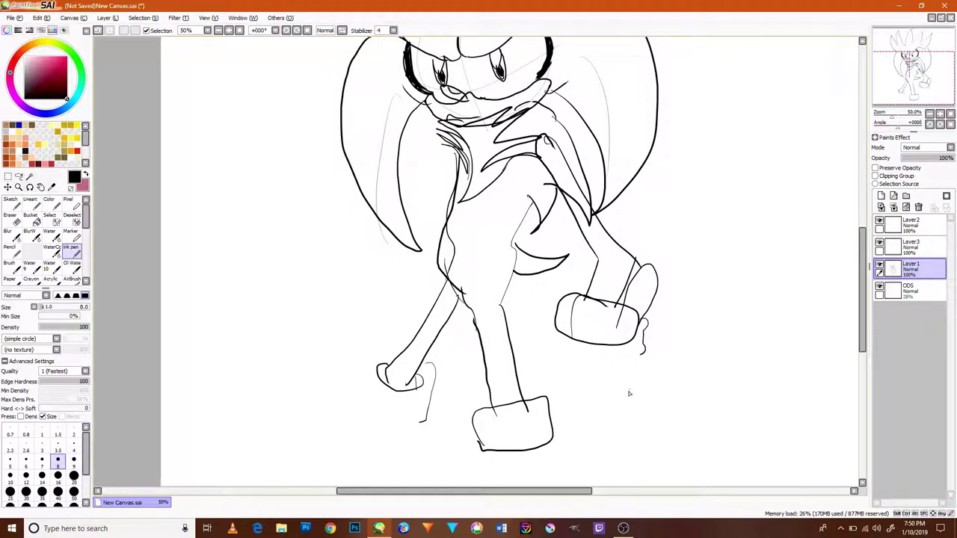
pyautogui.moveTo(628, 410)
pyautogui.mouseDown()
pyautogui.moveTo(644, 407)
pyautogui.moveTo(643, 349)
pyautogui.moveTo(627, 396)
pyautogui.moveTo(625, 364)
pyautogui.moveTo(606, 374)
pyautogui.mouseUp()
pyautogui.moveTo(606, 370)
pyautogui.mouseDown()
pyautogui.moveTo(577, 410)
pyautogui.moveTo(566, 386)
pyautogui.moveTo(594, 361)
pyautogui.moveTo(607, 371)
pyautogui.moveTo(590, 408)
pyautogui.moveTo(573, 410)
pyautogui.moveTo(591, 359)
pyautogui.mouseUp()
pyautogui.hotkey('ctrl', 'z')
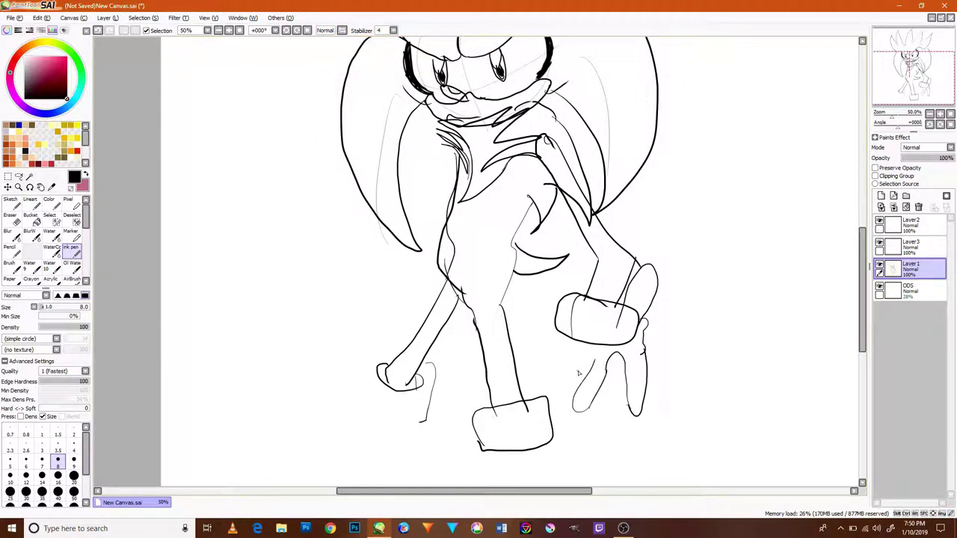
pyautogui.moveTo(565, 346)
pyautogui.mouseDown()
pyautogui.moveTo(539, 351)
pyautogui.moveTo(547, 333)
pyautogui.moveTo(562, 345)
pyautogui.moveTo(561, 362)
pyautogui.mouseUp()
pyautogui.moveTo(582, 348)
pyautogui.mouseDown()
pyautogui.moveTo(570, 388)
pyautogui.moveTo(590, 370)
pyautogui.moveTo(585, 384)
pyautogui.moveTo(555, 394)
pyautogui.moveTo(559, 343)
pyautogui.moveTo(563, 362)
pyautogui.moveTo(584, 349)
pyautogui.mouseUp()
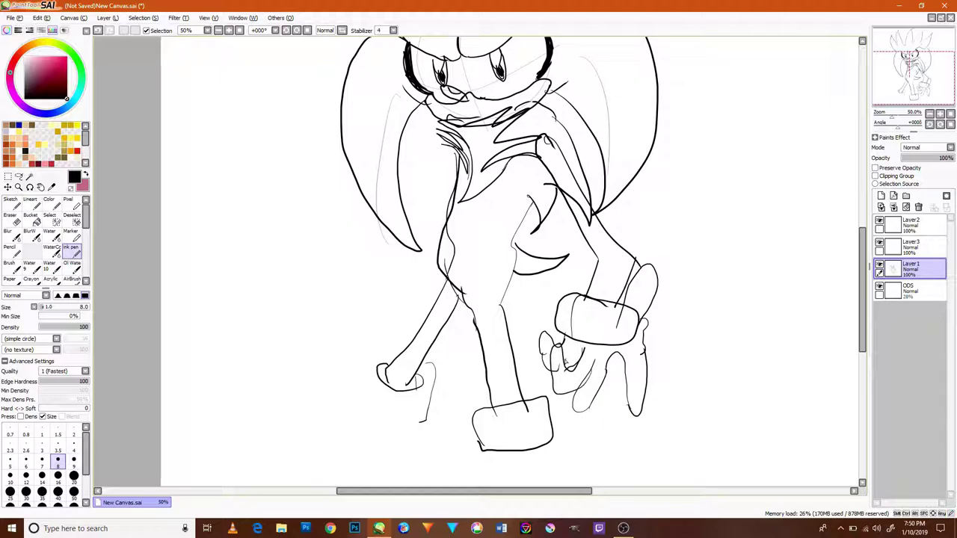
pyautogui.press('space')
pyautogui.moveTo(468, 258); pyautogui.dragTo(554, 311)
pyautogui.moveTo(550, 207)
pyautogui.mouseDown()
pyautogui.moveTo(435, 276)
pyautogui.moveTo(474, 231)
pyautogui.moveTo(418, 245)
pyautogui.mouseUp()
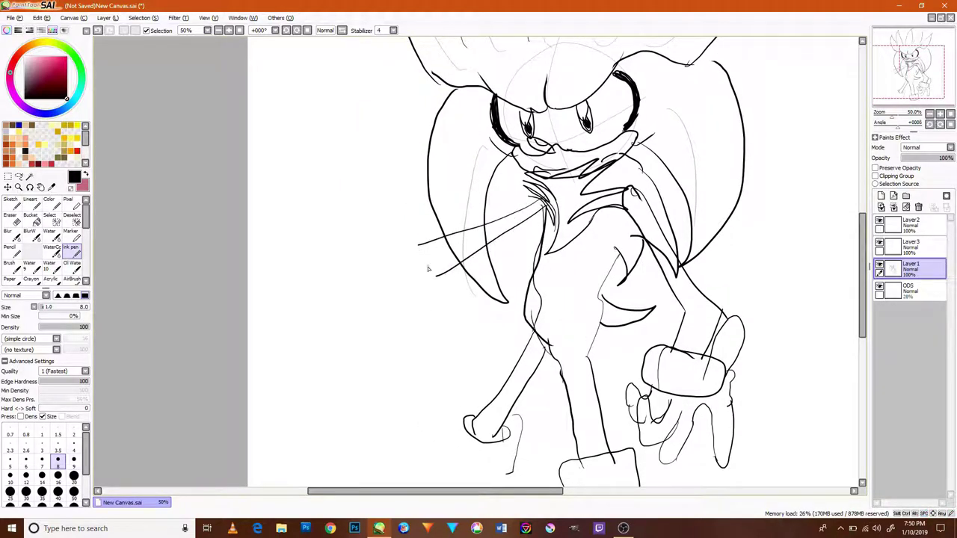
pyautogui.hotkey('ctrl', 'z')
pyautogui.hotkey('ctrl', 'z')
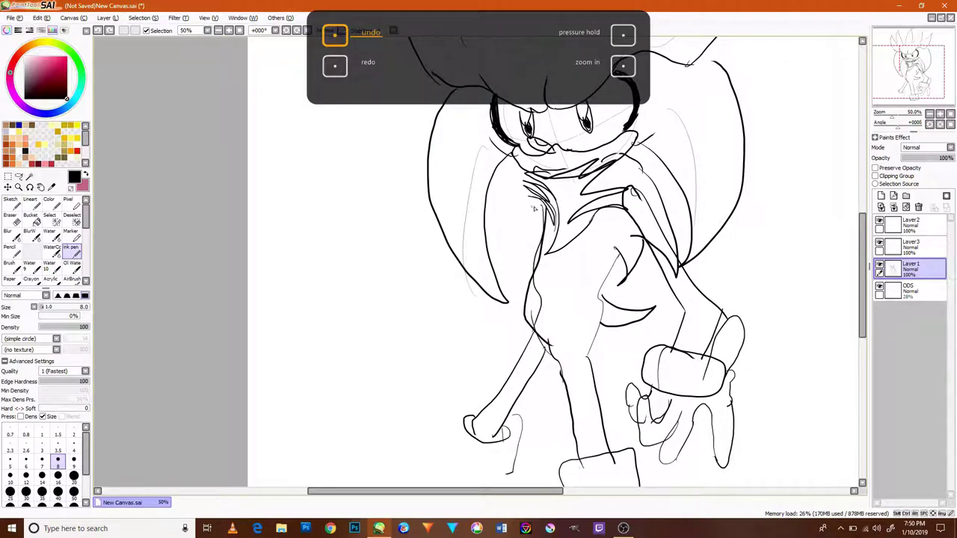
# Step: Ink the left arm reaching outward from the chest with a short raised forearm, and add a rounded cuff over it
pyautogui.moveTo(551, 216); pyautogui.dragTo(469, 270)
pyautogui.moveTo(553, 196)
pyautogui.mouseDown()
pyautogui.moveTo(432, 263)
pyautogui.moveTo(416, 285)
pyautogui.mouseUp()
pyautogui.moveTo(401, 245); pyautogui.dragTo(416, 268)
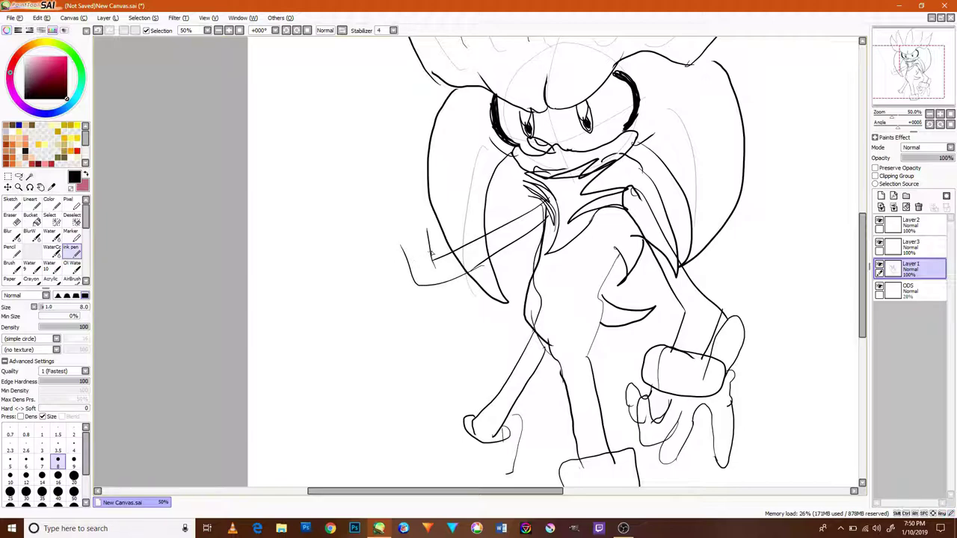
pyautogui.moveTo(447, 238)
pyautogui.mouseDown()
pyautogui.moveTo(396, 260)
pyautogui.moveTo(372, 227)
pyautogui.moveTo(437, 212)
pyautogui.moveTo(444, 236)
pyautogui.mouseUp()
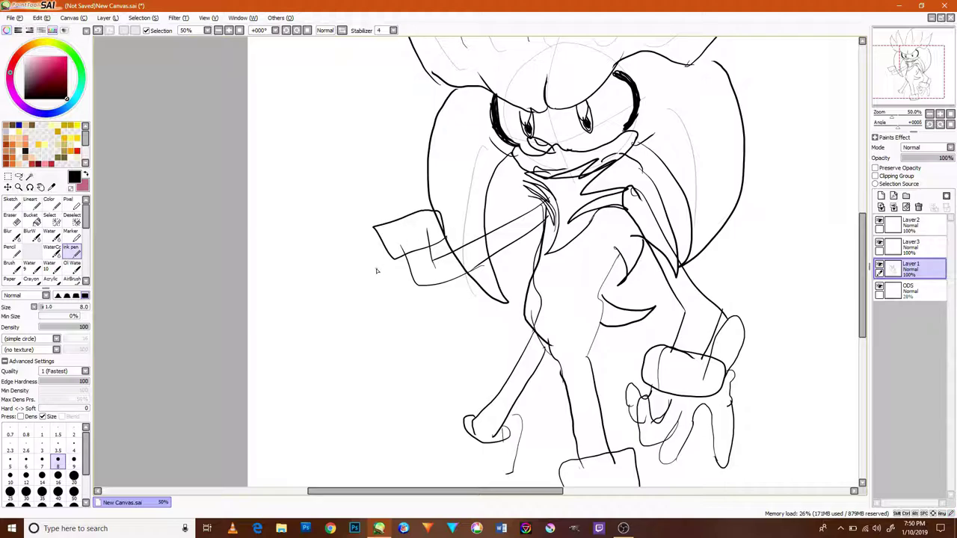
pyautogui.hotkey('ctrl', 'z')
pyautogui.moveTo(408, 267)
pyautogui.mouseDown()
pyautogui.moveTo(383, 237)
pyautogui.moveTo(400, 220)
pyautogui.moveTo(453, 243)
pyautogui.mouseUp()
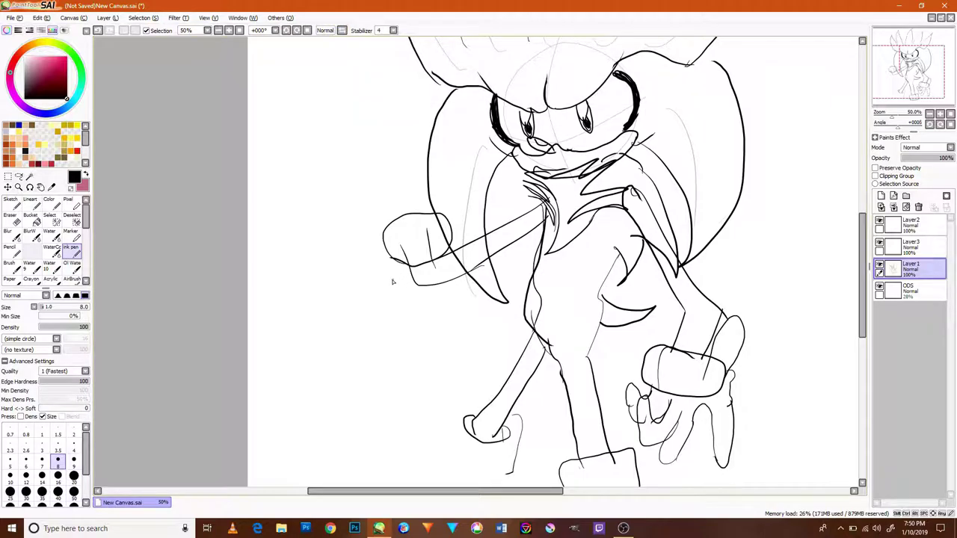
pyautogui.moveTo(396, 224); pyautogui.dragTo(441, 280)
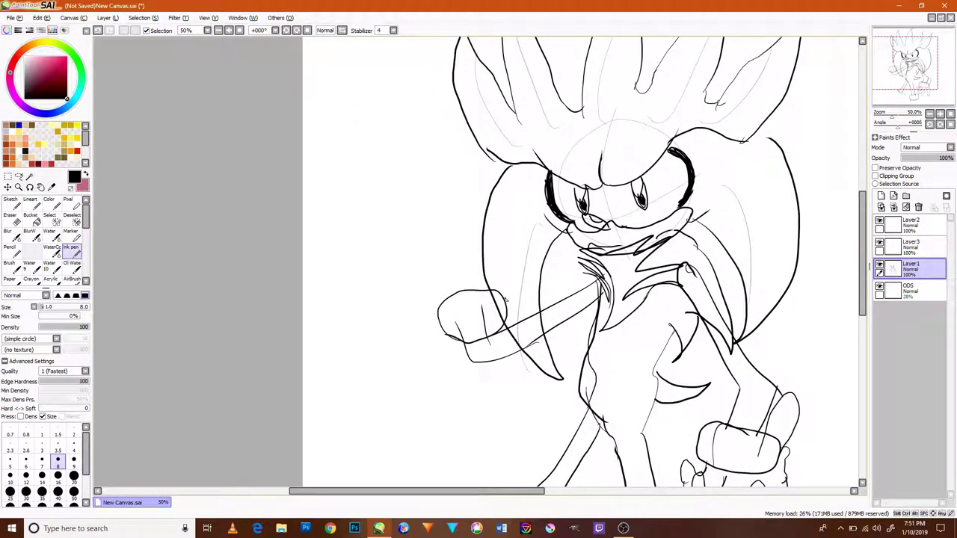
# Step: Undo the left arm's rounded cuff, try a boxier one, and erase it with the forearm end using the eraser at size 100
pyautogui.hotkey('ctrl', 'z')
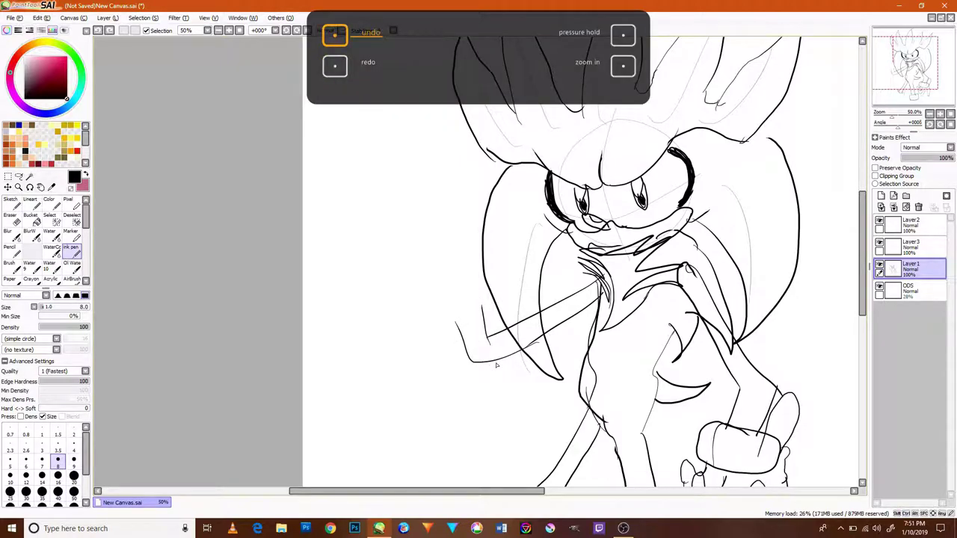
pyautogui.moveTo(496, 319)
pyautogui.mouseDown()
pyautogui.moveTo(508, 358)
pyautogui.moveTo(456, 361)
pyautogui.moveTo(442, 346)
pyautogui.moveTo(443, 325)
pyautogui.moveTo(496, 323)
pyautogui.mouseUp()
pyautogui.press('e')
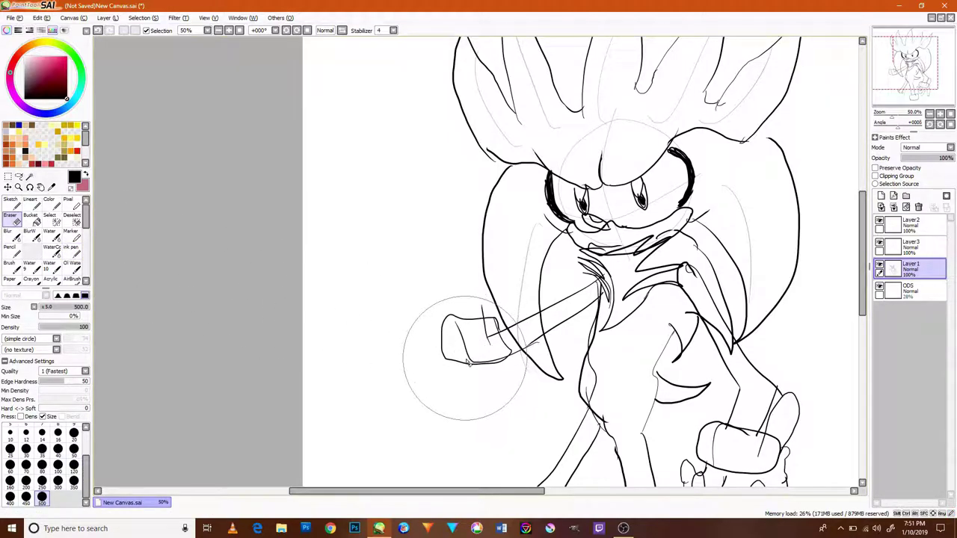
pyautogui.press('[')
pyautogui.press('[')
pyautogui.press('[')
pyautogui.press('[')
pyautogui.press('[')
pyautogui.press('[')
pyautogui.press('[')
pyautogui.press('[')
pyautogui.press('[')
pyautogui.moveTo(477, 346)
pyautogui.mouseDown()
pyautogui.moveTo(450, 340)
pyautogui.moveTo(461, 315)
pyautogui.moveTo(490, 367)
pyautogui.moveTo(475, 307)
pyautogui.moveTo(451, 376)
pyautogui.moveTo(444, 346)
pyautogui.mouseUp()
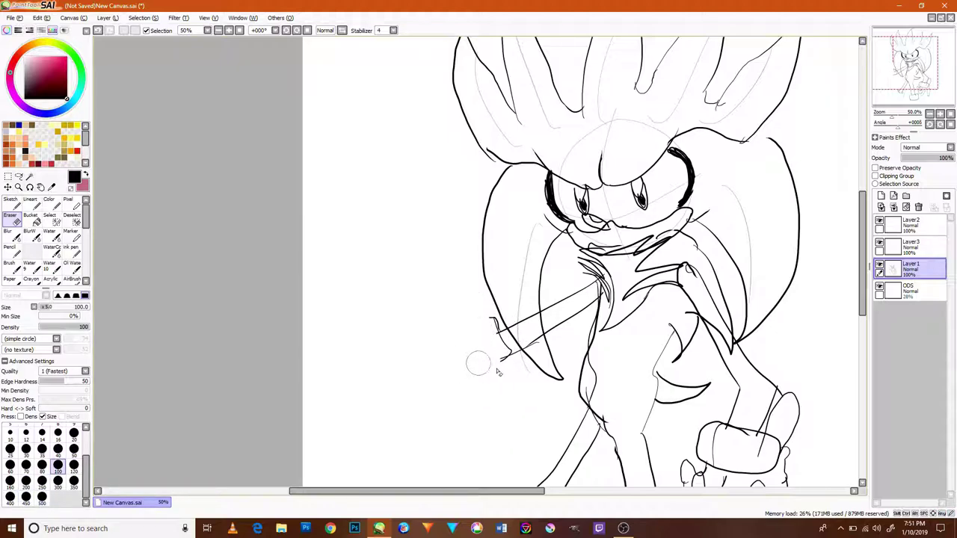
# Step: Ink the left hand's palm curve, sideways thumb and raised index finger with the ink pen, replacing the pointed fingertip with a rounded one
pyautogui.moveTo(691, 417); pyautogui.dragTo(685, 310)
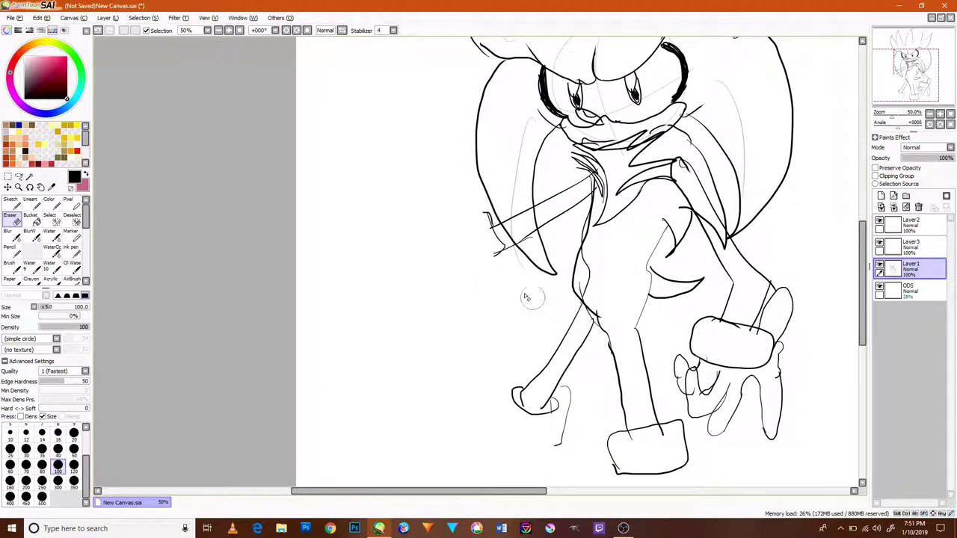
pyautogui.moveTo(480, 271); pyautogui.dragTo(519, 327)
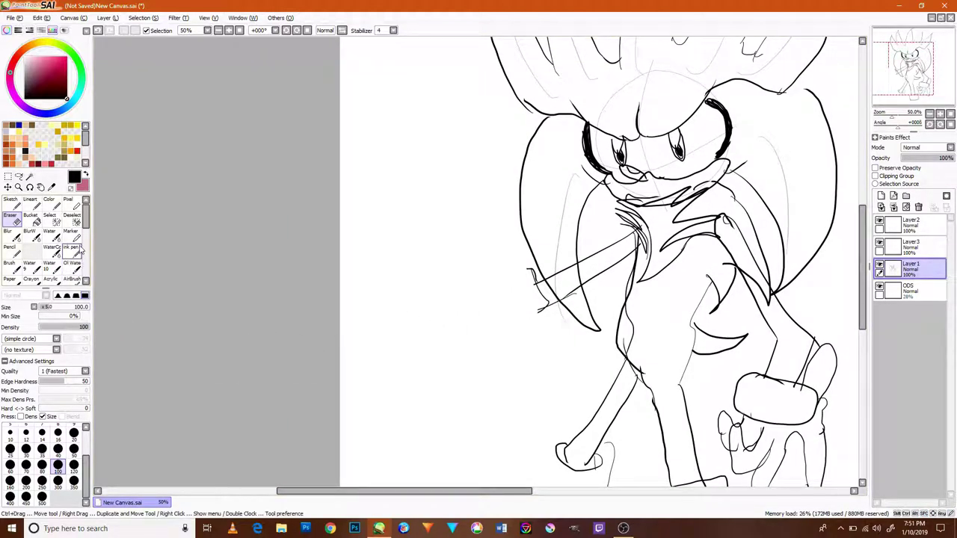
pyautogui.click(71, 249)
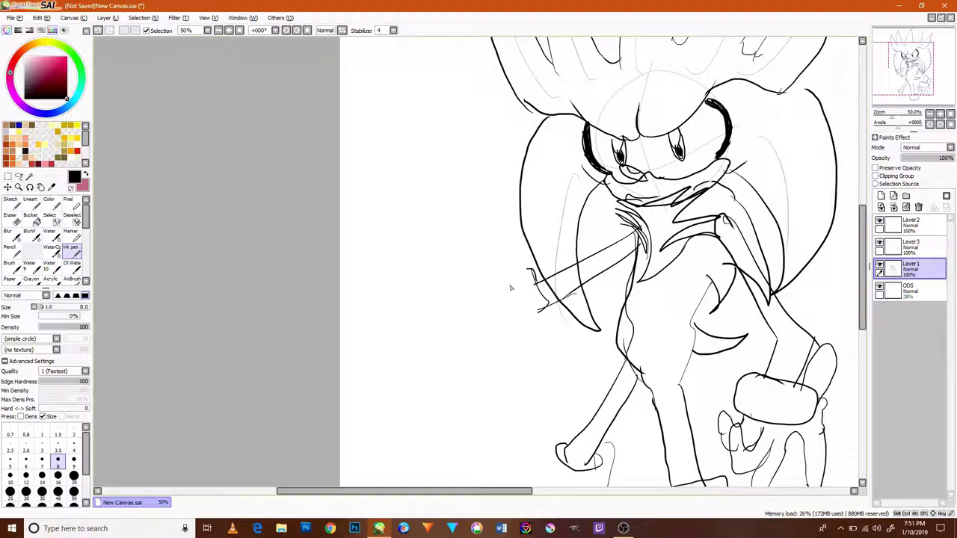
pyautogui.moveTo(535, 289)
pyautogui.mouseDown()
pyautogui.moveTo(539, 263)
pyautogui.moveTo(529, 291)
pyautogui.moveTo(496, 253)
pyautogui.mouseUp()
pyautogui.moveTo(553, 268)
pyautogui.mouseDown()
pyautogui.moveTo(601, 270)
pyautogui.moveTo(555, 236)
pyautogui.moveTo(564, 185)
pyautogui.mouseUp()
pyautogui.moveTo(535, 229); pyautogui.dragTo(567, 178)
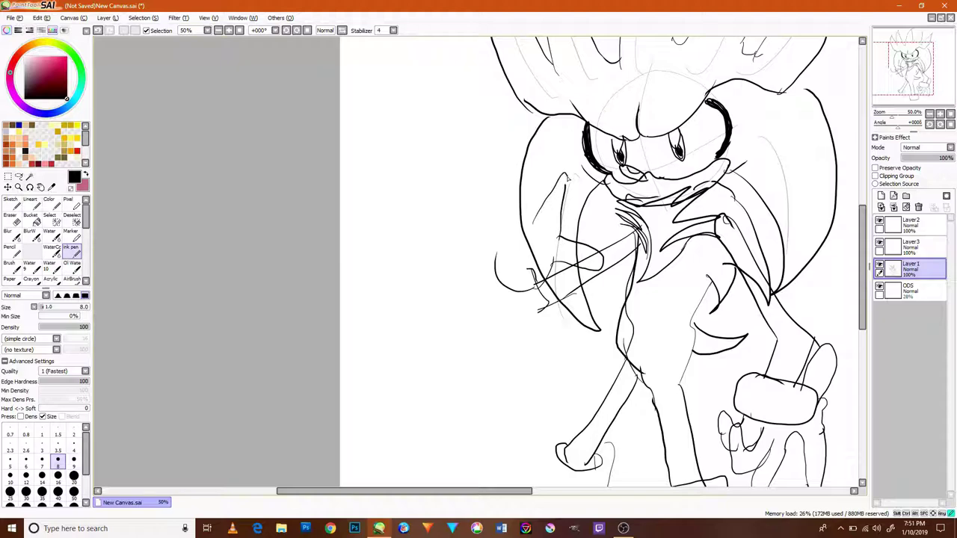
pyautogui.hotkey('ctrl', 'z')
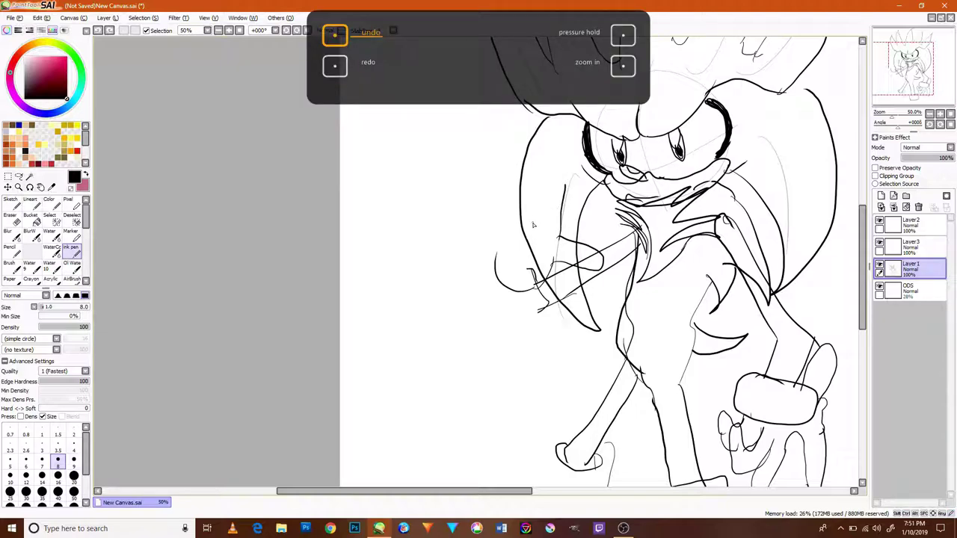
pyautogui.moveTo(533, 235)
pyautogui.mouseDown()
pyautogui.moveTo(544, 191)
pyautogui.moveTo(566, 174)
pyautogui.moveTo(564, 187)
pyautogui.mouseUp()
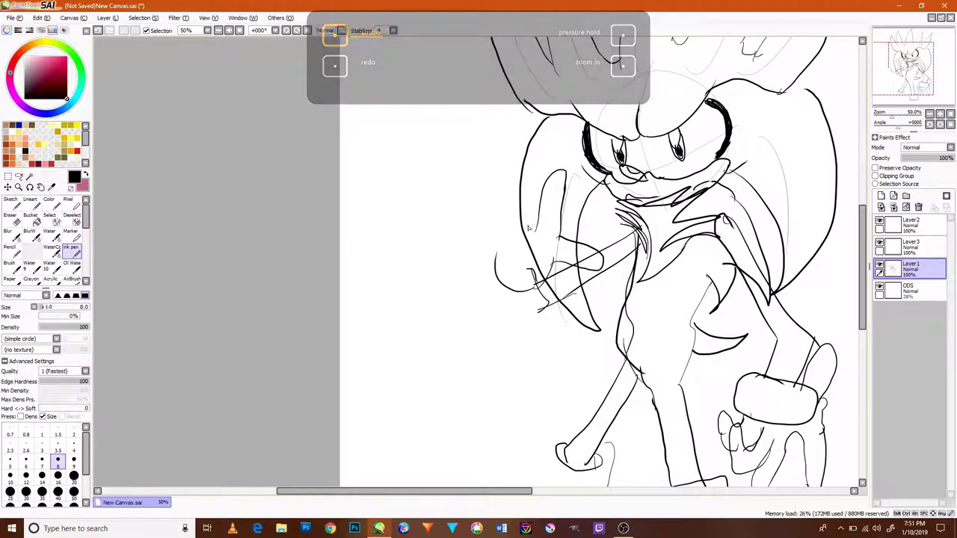
pyautogui.moveTo(537, 228)
pyautogui.mouseDown()
pyautogui.moveTo(520, 212)
pyautogui.moveTo(515, 164)
pyautogui.mouseUp()
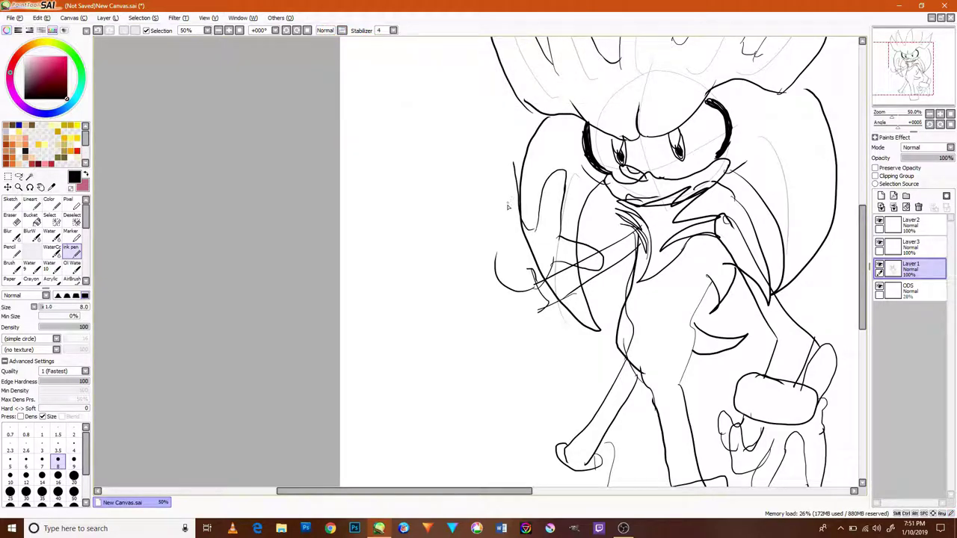
# Step: Ink the remaining three raised fingers of the left hand and close the palm's outer edge down to the wrist
pyautogui.moveTo(496, 217)
pyautogui.mouseDown()
pyautogui.moveTo(507, 158)
pyautogui.moveTo(514, 170)
pyautogui.mouseUp()
pyautogui.moveTo(497, 222); pyautogui.dragTo(472, 187)
pyautogui.moveTo(476, 235)
pyautogui.mouseDown()
pyautogui.moveTo(462, 204)
pyautogui.moveTo(473, 190)
pyautogui.mouseUp()
pyautogui.moveTo(499, 287)
pyautogui.mouseDown()
pyautogui.moveTo(466, 273)
pyautogui.moveTo(430, 204)
pyautogui.moveTo(456, 226)
pyautogui.moveTo(475, 221)
pyautogui.mouseUp()
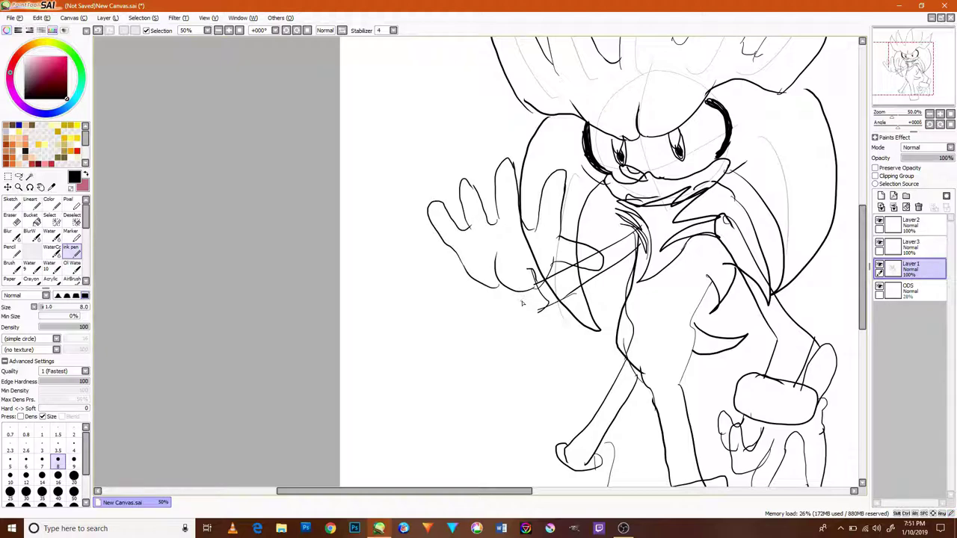
# Step: Ink a rounded cuff around the left hand's wrist and a wide boot cuff around the left leg's ankle
pyautogui.moveTo(499, 290)
pyautogui.mouseDown()
pyautogui.moveTo(495, 305)
pyautogui.moveTo(540, 322)
pyautogui.moveTo(561, 284)
pyautogui.mouseUp()
pyautogui.moveTo(482, 290); pyautogui.dragTo(520, 317)
pyautogui.moveTo(553, 274)
pyautogui.mouseDown()
pyautogui.moveTo(568, 294)
pyautogui.moveTo(597, 278)
pyautogui.moveTo(577, 224)
pyautogui.mouseUp()
pyautogui.moveTo(579, 342)
pyautogui.mouseDown()
pyautogui.moveTo(512, 370)
pyautogui.moveTo(502, 418)
pyautogui.moveTo(544, 428)
pyautogui.mouseUp()
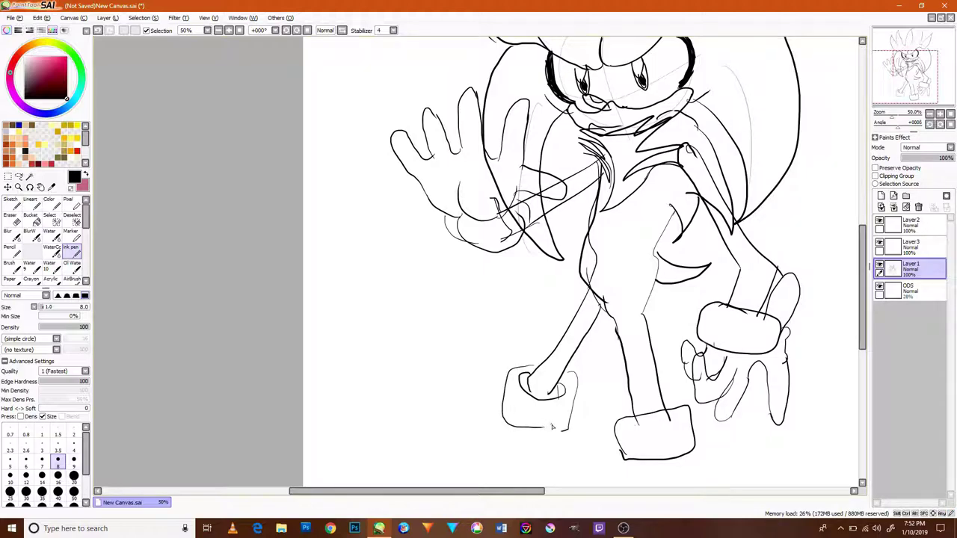
# Step: Increase the canvas height in pixels, keeping the width at 2800, to make room below the legs
pyautogui.scroll(-5, 559, 383)
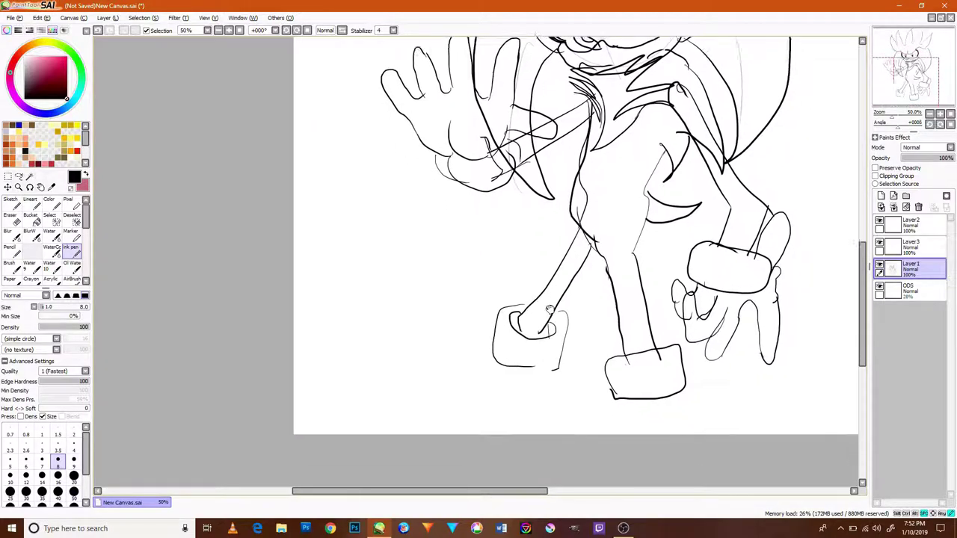
pyautogui.click(41, 17)
pyautogui.moveTo(70, 17)
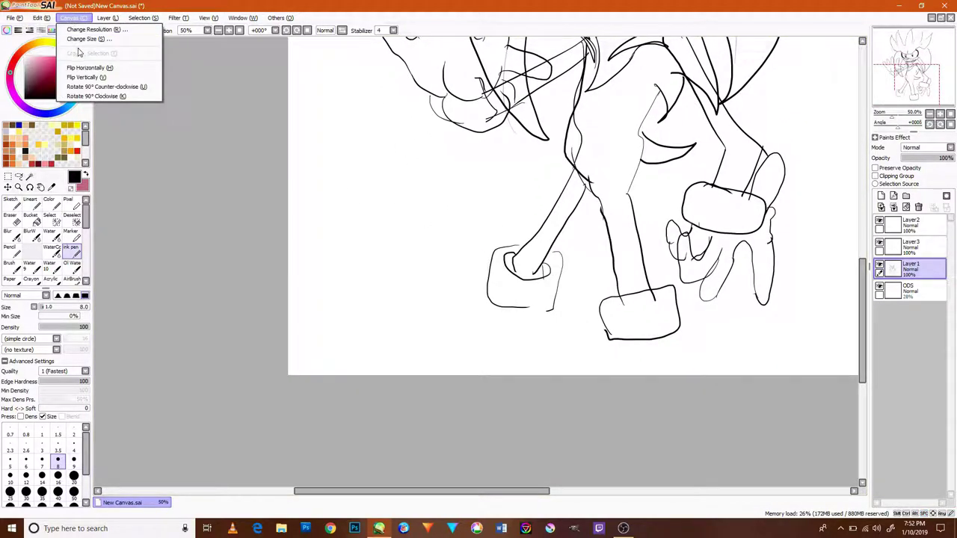
pyautogui.click(79, 41)
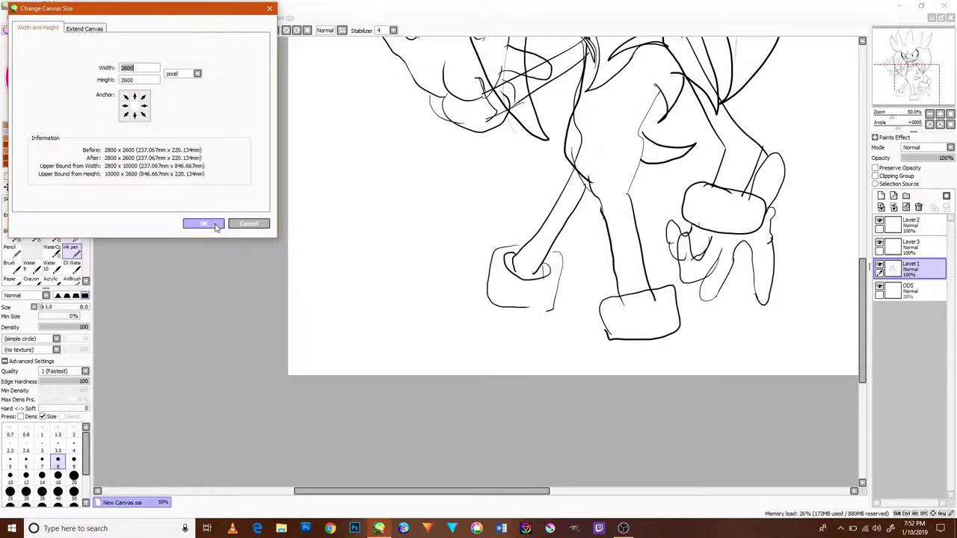
pyautogui.doubleClick(140, 79)
pyautogui.write('300')
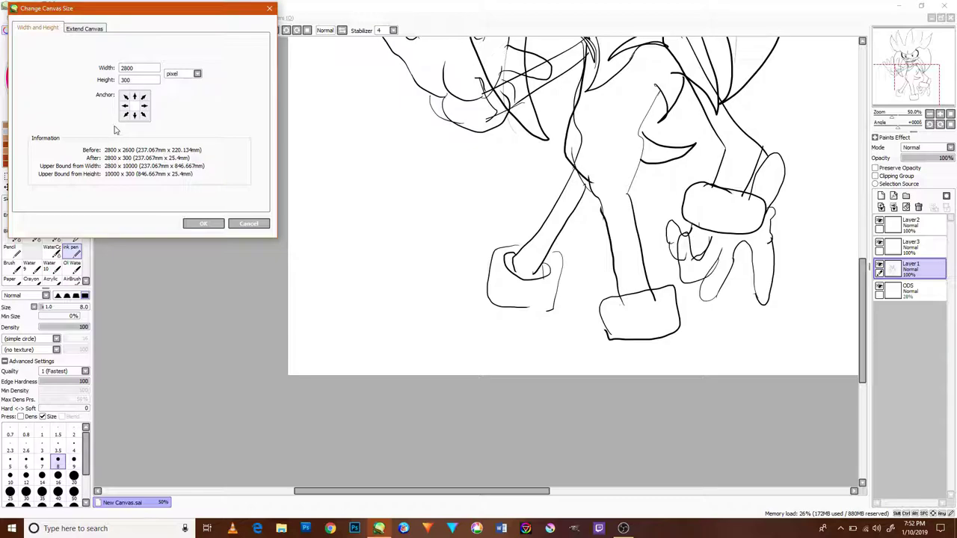
pyautogui.press('Return')
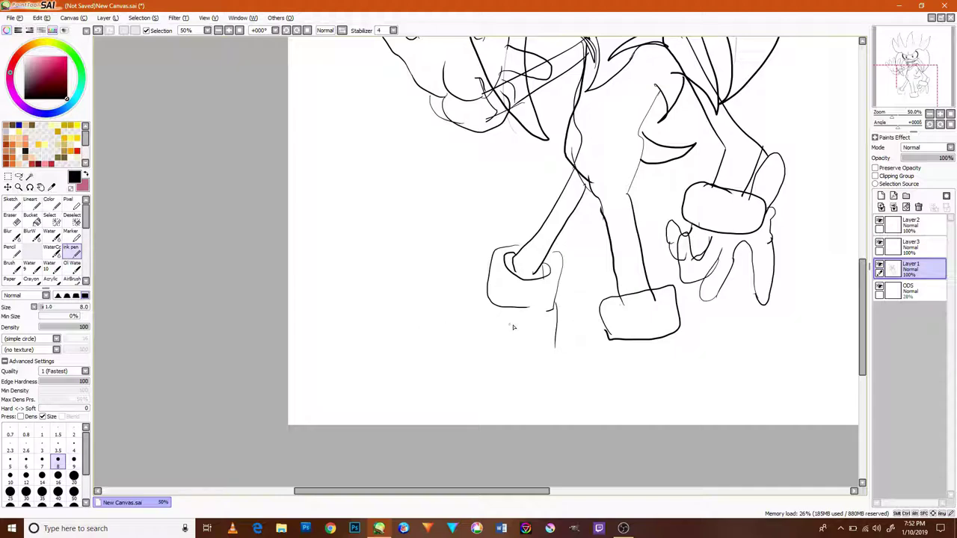
# Step: Ink the left boot's shaft beneath its cuff and extend it into a long rounded toe pointing outward
pyautogui.moveTo(559, 378); pyautogui.dragTo(493, 398)
pyautogui.moveTo(486, 358)
pyautogui.mouseDown()
pyautogui.moveTo(445, 367)
pyautogui.moveTo(451, 361)
pyautogui.mouseUp()
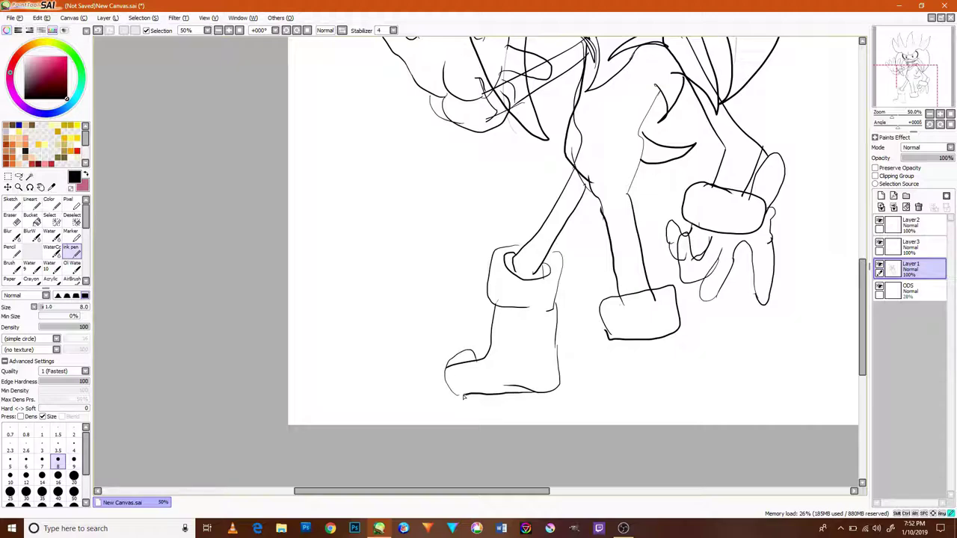
pyautogui.moveTo(470, 348); pyautogui.dragTo(486, 356)
pyautogui.moveTo(449, 398)
pyautogui.mouseDown()
pyautogui.moveTo(388, 374)
pyautogui.moveTo(428, 350)
pyautogui.moveTo(490, 357)
pyautogui.mouseUp()
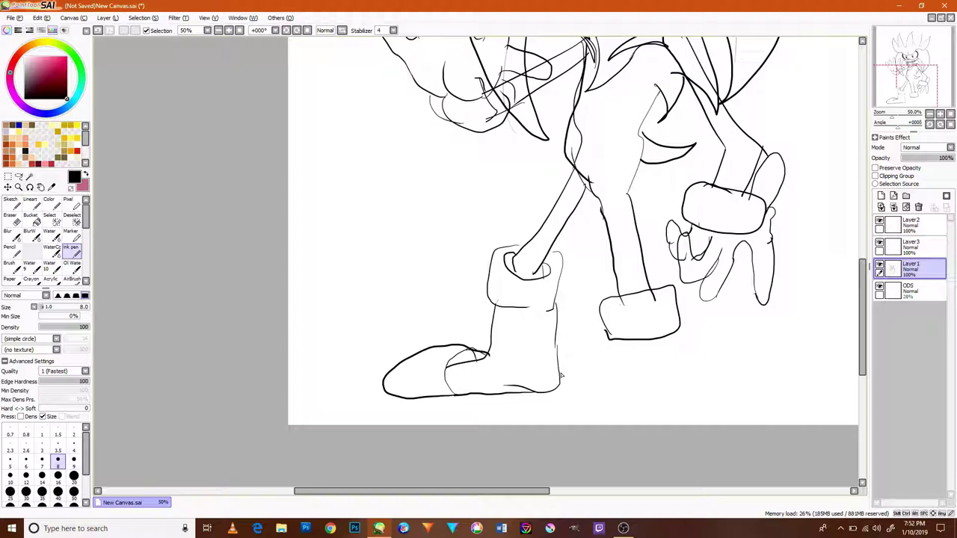
# Step: Add a thick sole and a heel to the left boot, and darken its instep and the cuff's lower edge
pyautogui.moveTo(558, 367)
pyautogui.mouseDown()
pyautogui.moveTo(567, 405)
pyautogui.moveTo(503, 390)
pyautogui.mouseUp()
pyautogui.moveTo(501, 400)
pyautogui.mouseDown()
pyautogui.moveTo(414, 411)
pyautogui.moveTo(384, 385)
pyautogui.mouseUp()
pyautogui.moveTo(459, 345); pyautogui.dragTo(483, 350)
pyautogui.moveTo(553, 307); pyautogui.dragTo(521, 310)
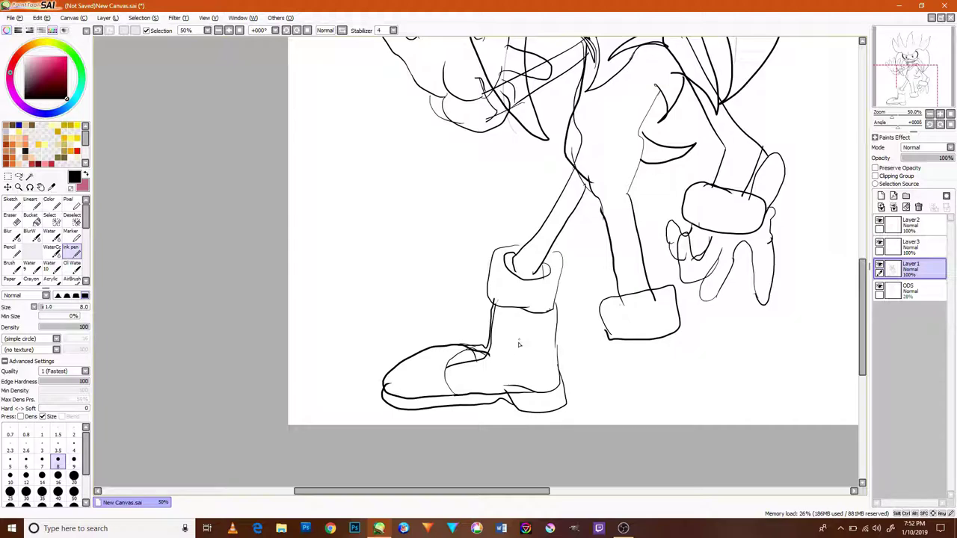
# Step: Ink the right boot slanting down from its cuff, with a rounded toe cap, a sole edge and stripe lines along the front
pyautogui.moveTo(647, 356)
pyautogui.mouseDown()
pyautogui.moveTo(579, 389)
pyautogui.moveTo(559, 384)
pyautogui.mouseUp()
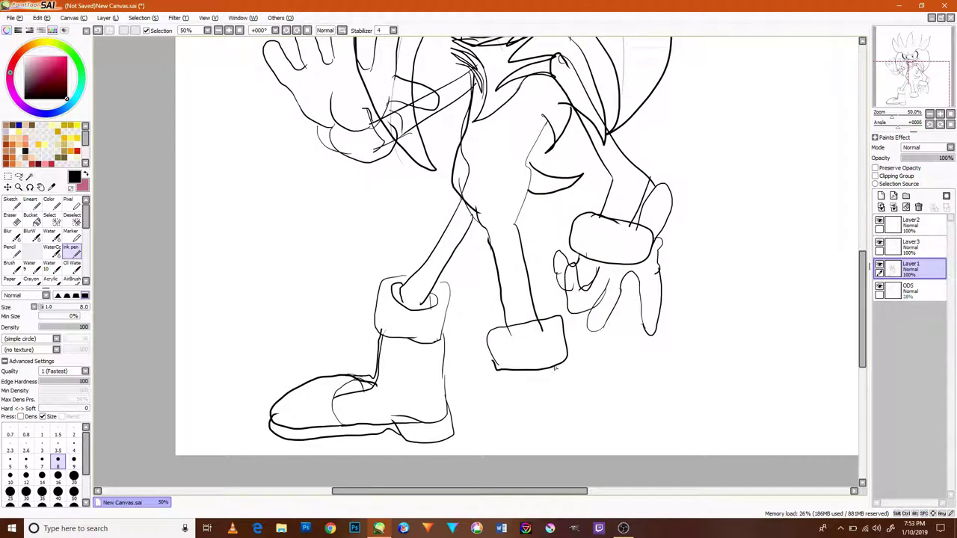
pyautogui.moveTo(563, 324); pyautogui.dragTo(609, 415)
pyautogui.moveTo(493, 361); pyautogui.dragTo(494, 388)
pyautogui.moveTo(506, 421); pyautogui.dragTo(573, 469)
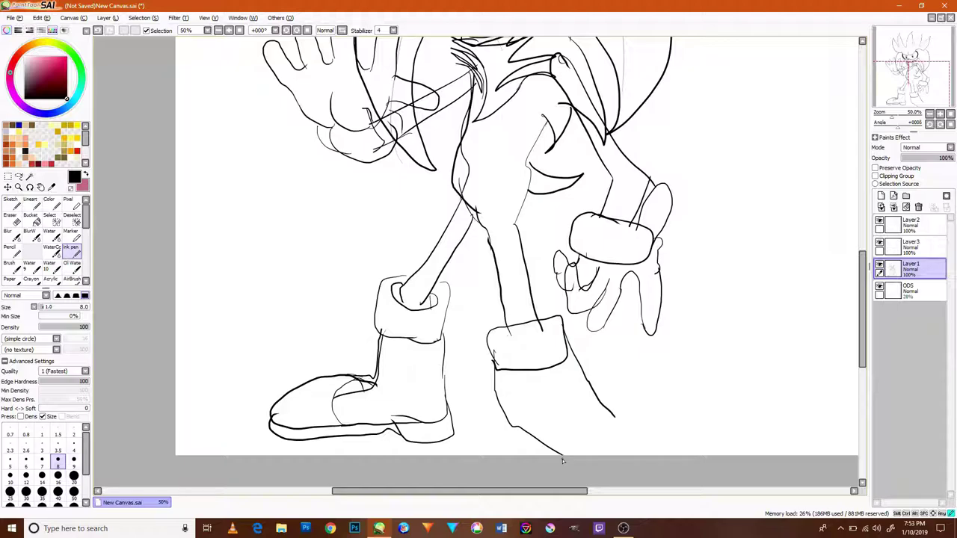
pyautogui.moveTo(559, 452); pyautogui.dragTo(573, 425)
pyautogui.moveTo(503, 432); pyautogui.dragTo(495, 371)
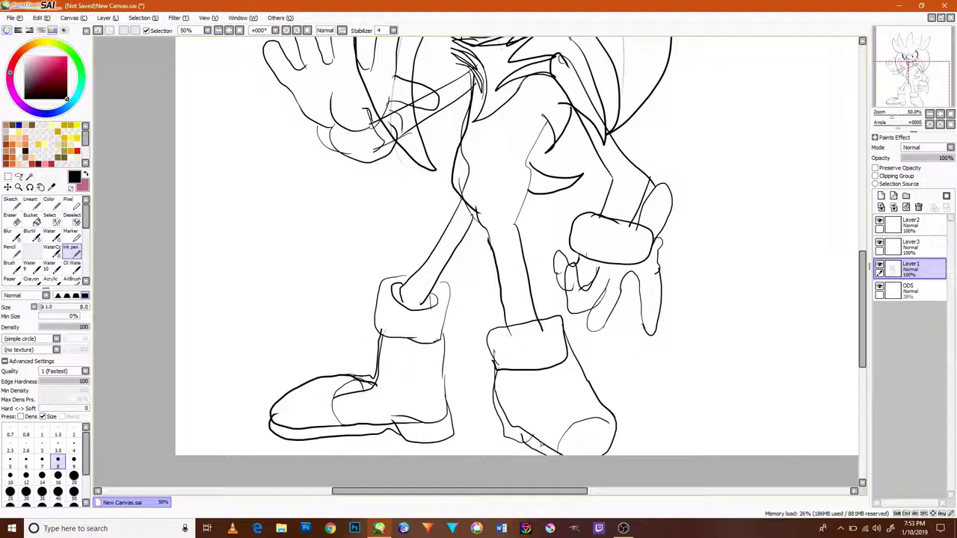
pyautogui.moveTo(567, 433)
pyautogui.mouseDown()
pyautogui.moveTo(544, 416)
pyautogui.moveTo(527, 373)
pyautogui.mouseUp()
pyautogui.moveTo(582, 416); pyautogui.dragTo(570, 393)
pyautogui.scroll(-5, 495, 305)
pyautogui.scroll(4, 481, 218)
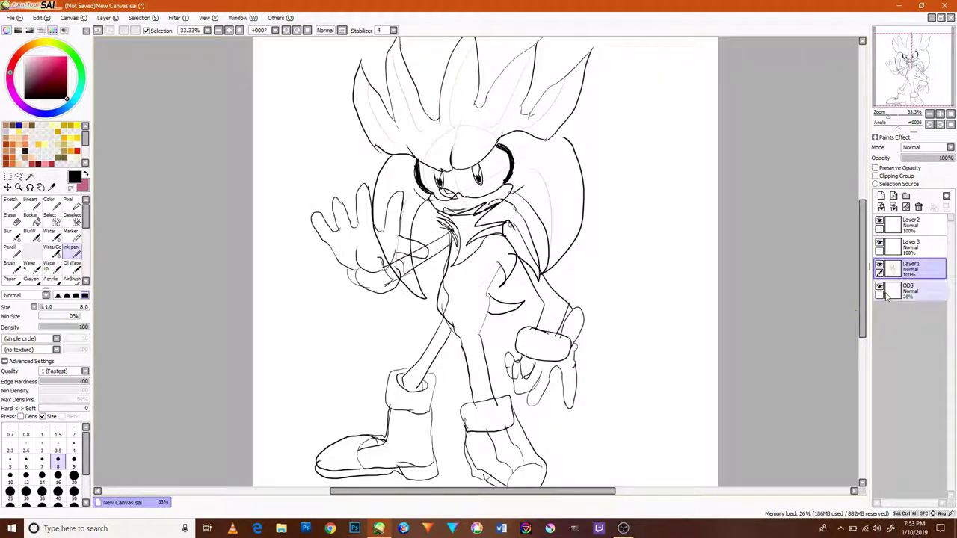
pyautogui.click(8, 176)
pyautogui.click(41, 17)
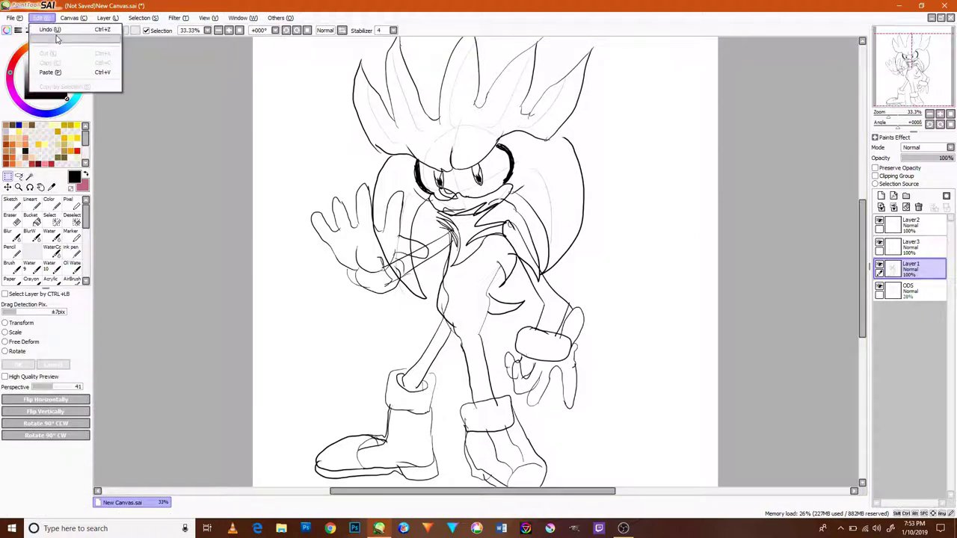
pyautogui.click(30, 323)
pyautogui.click(22, 321)
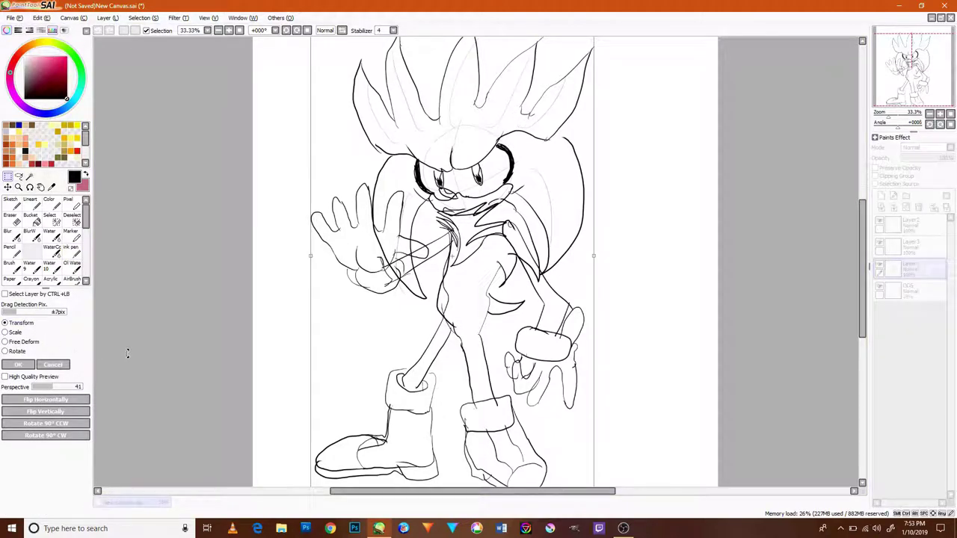
pyautogui.moveTo(438, 420); pyautogui.dragTo(435, 369)
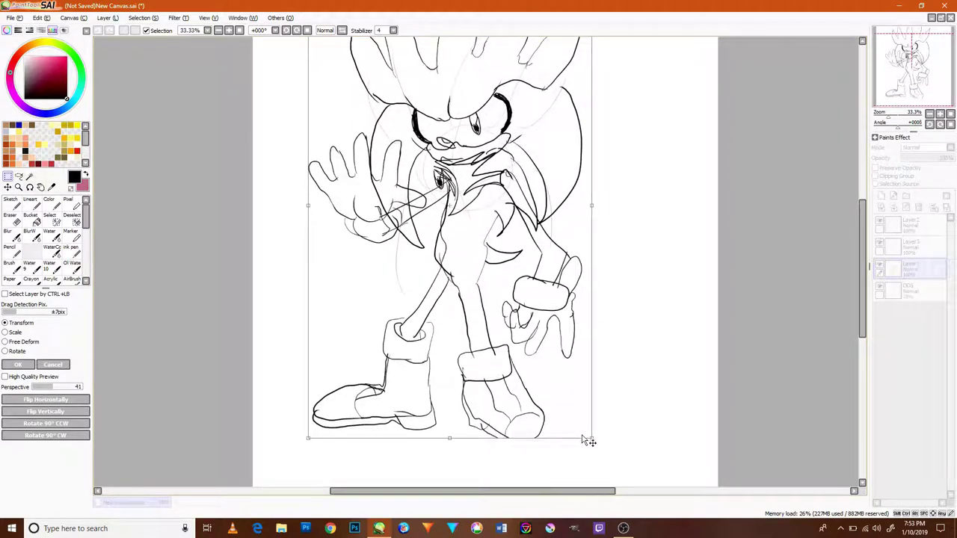
pyautogui.moveTo(591, 438)
pyautogui.mouseDown()
pyautogui.moveTo(501, 348)
pyautogui.moveTo(527, 330)
pyautogui.moveTo(525, 377)
pyautogui.moveTo(514, 368)
pyautogui.mouseUp()
pyautogui.hotkey('ctrl', 'z')
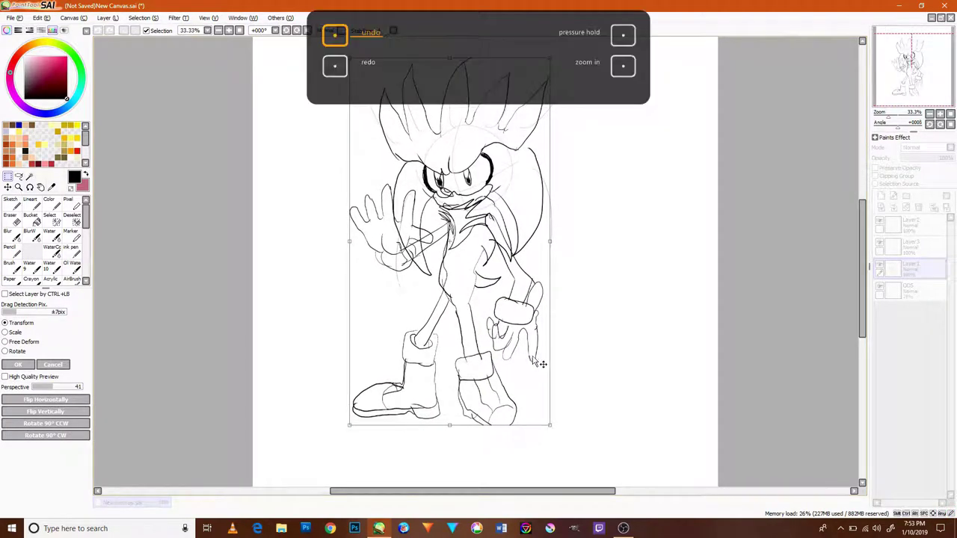
pyautogui.click(53, 364)
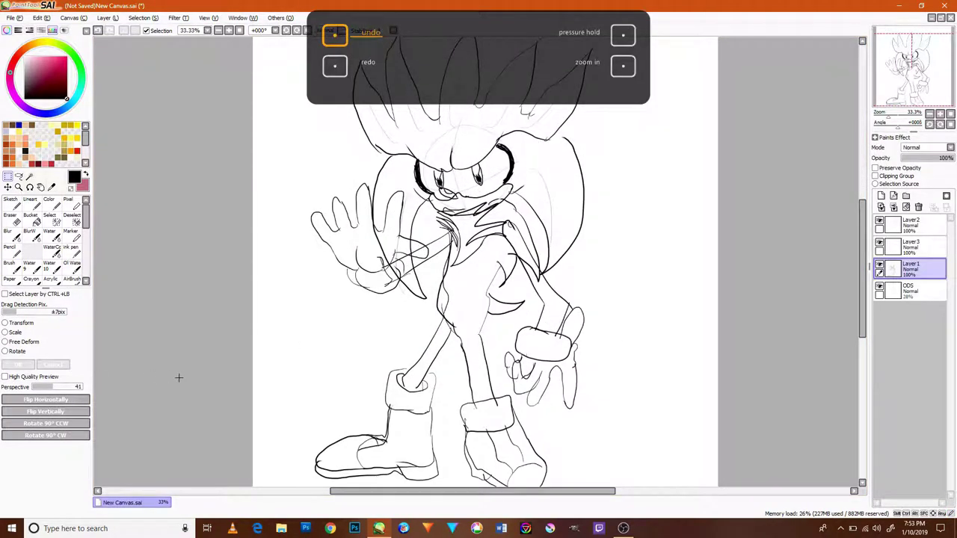
# Step: Merge Layer3 down into Layer1, and transform the combined drawing to be slightly smaller and higher so the boots clear the canvas edge
pyautogui.click(880, 246)
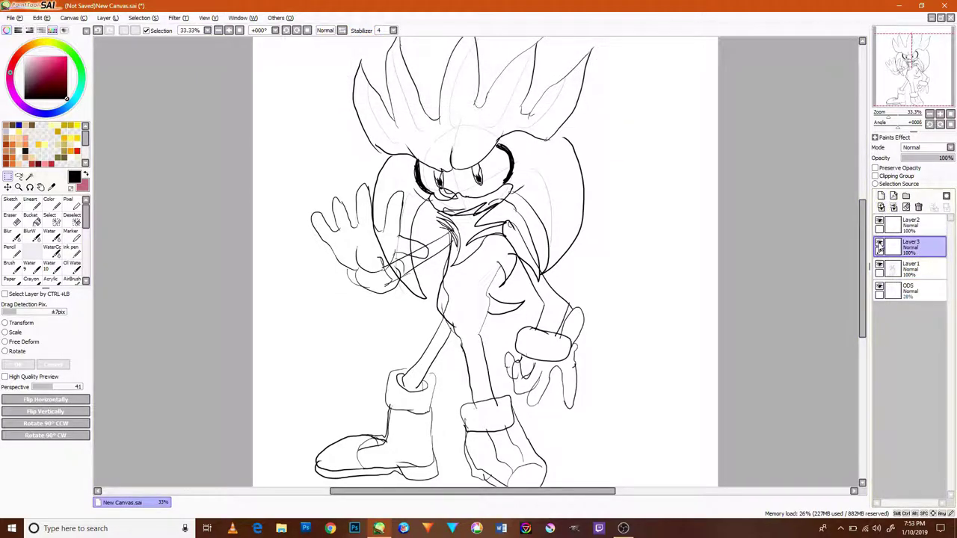
pyautogui.click(905, 207)
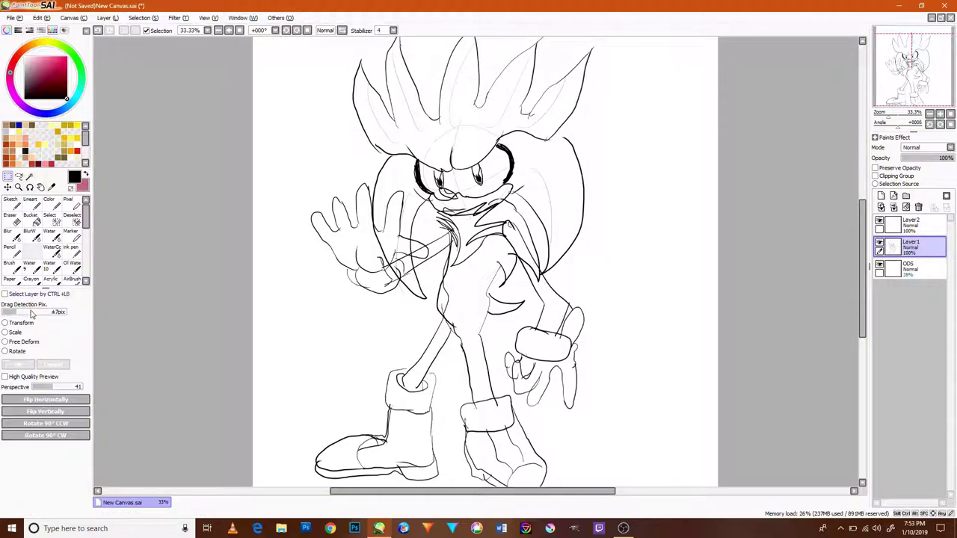
pyautogui.hotkey('ctrl', 't')
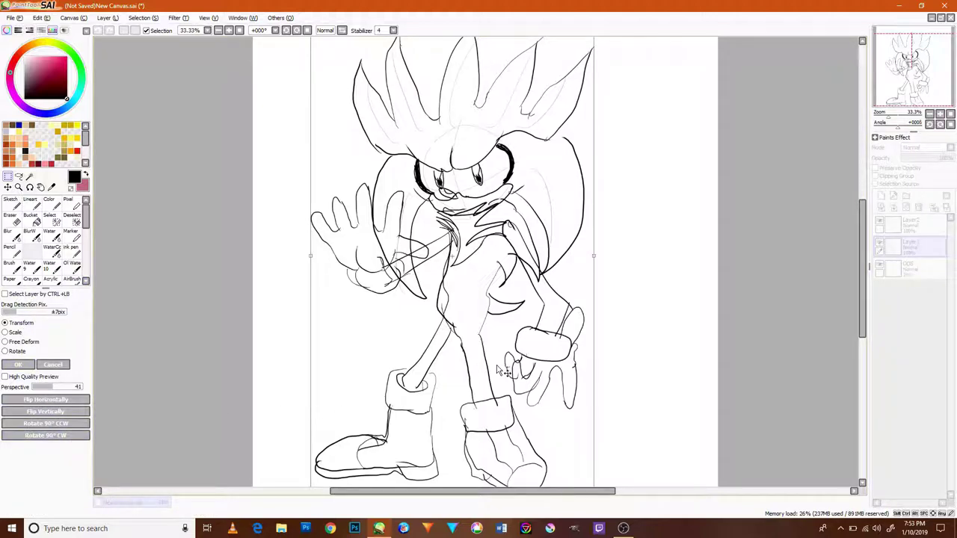
pyautogui.moveTo(494, 360); pyautogui.dragTo(482, 313)
pyautogui.scroll(-1, 497, 329)
pyautogui.moveTo(582, 413); pyautogui.dragTo(495, 287)
pyautogui.moveTo(470, 248)
pyautogui.mouseDown()
pyautogui.moveTo(530, 295)
pyautogui.moveTo(516, 284)
pyautogui.mouseUp()
pyautogui.moveTo(549, 329); pyautogui.dragTo(581, 380)
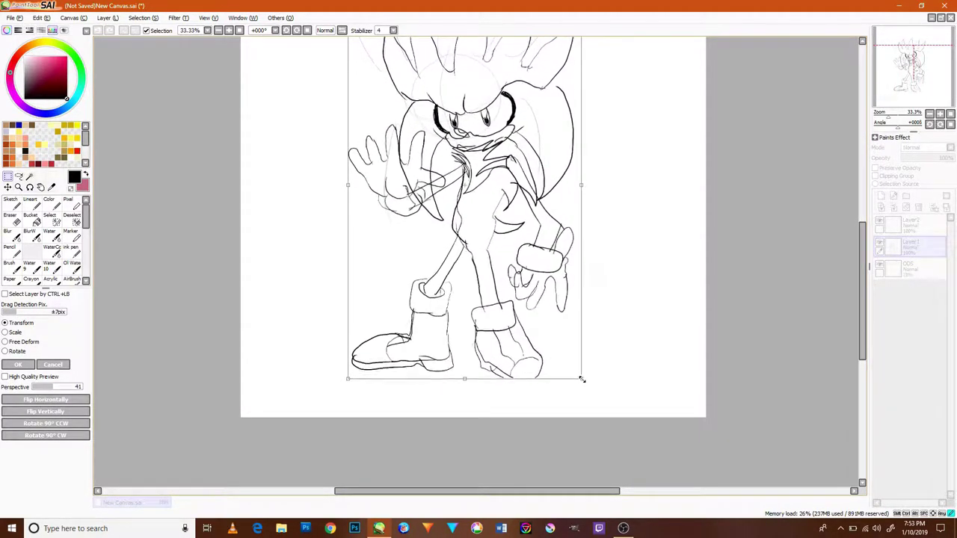
pyautogui.moveTo(551, 337); pyautogui.dragTo(535, 340)
pyautogui.moveTo(565, 380)
pyautogui.mouseDown()
pyautogui.moveTo(585, 401)
pyautogui.moveTo(538, 370)
pyautogui.mouseUp()
pyautogui.click(18, 364)
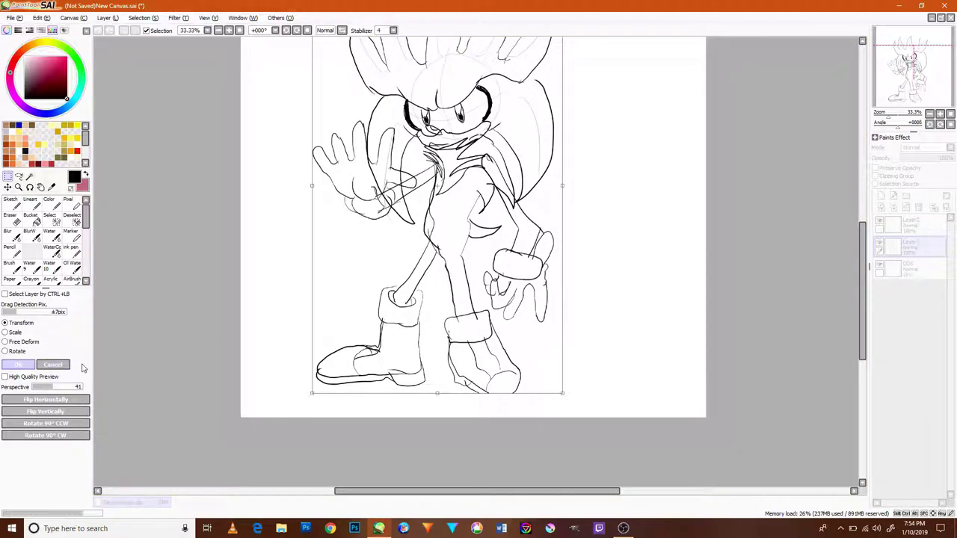
pyautogui.moveTo(862, 309); pyautogui.dragTo(863, 289)
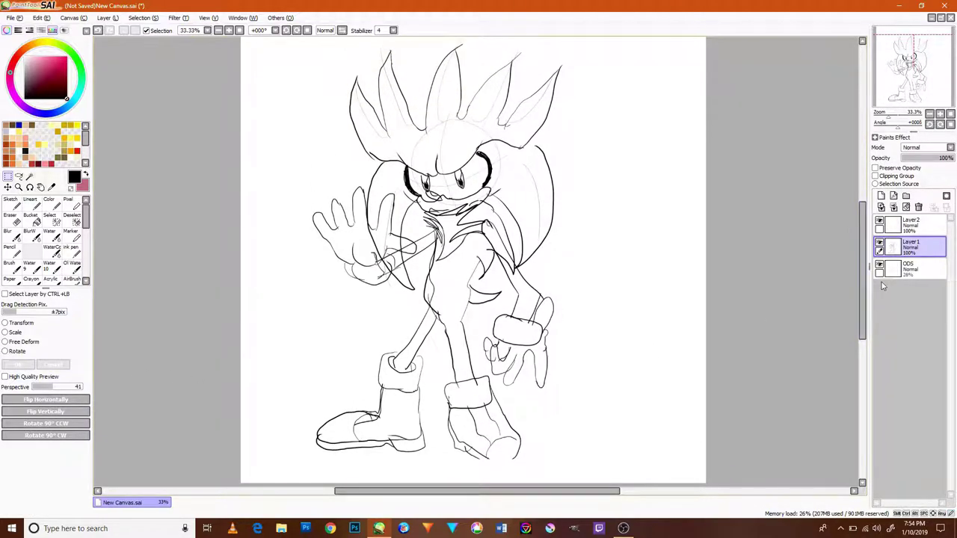
# Step: Hide the ODS construction sketch layer so only the black line drawing shows
pyautogui.click(879, 244)
pyautogui.click(879, 244)
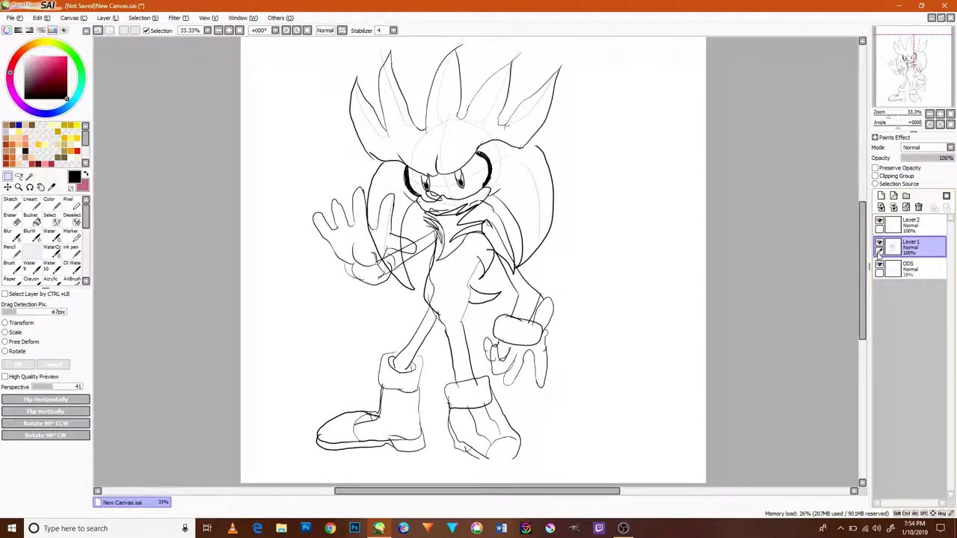
pyautogui.moveTo(861, 280); pyautogui.dragTo(859, 301)
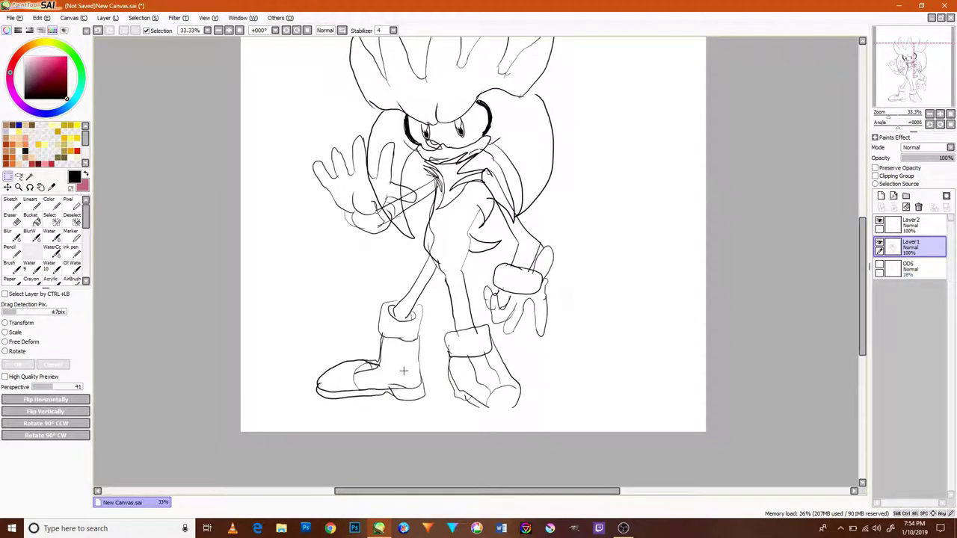
pyautogui.press('n')
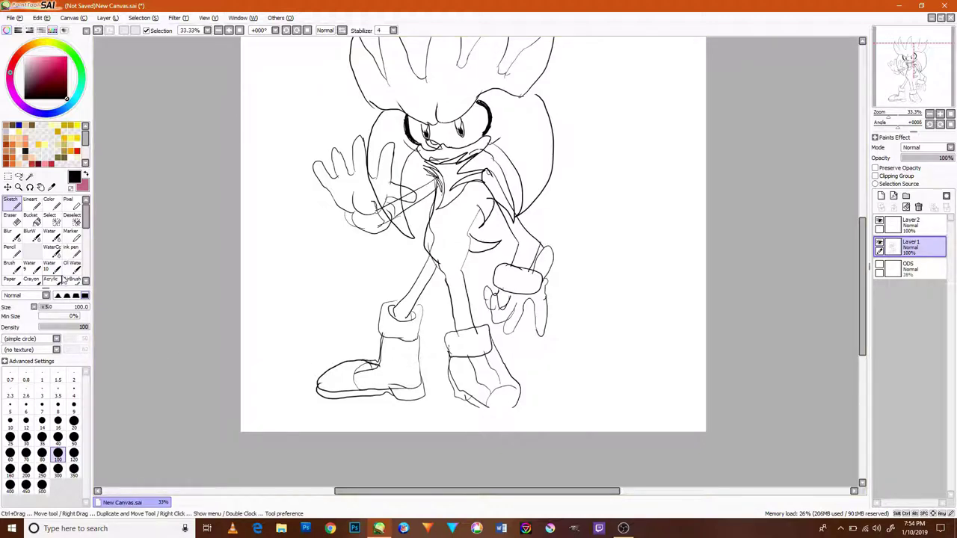
pyautogui.click(72, 253)
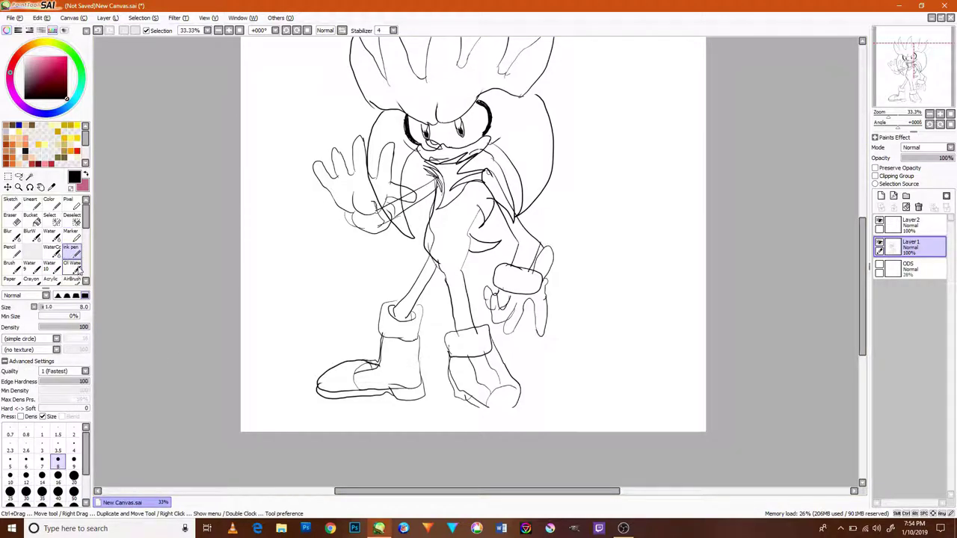
pyautogui.scroll(-3, 86, 229)
pyautogui.click(72, 245)
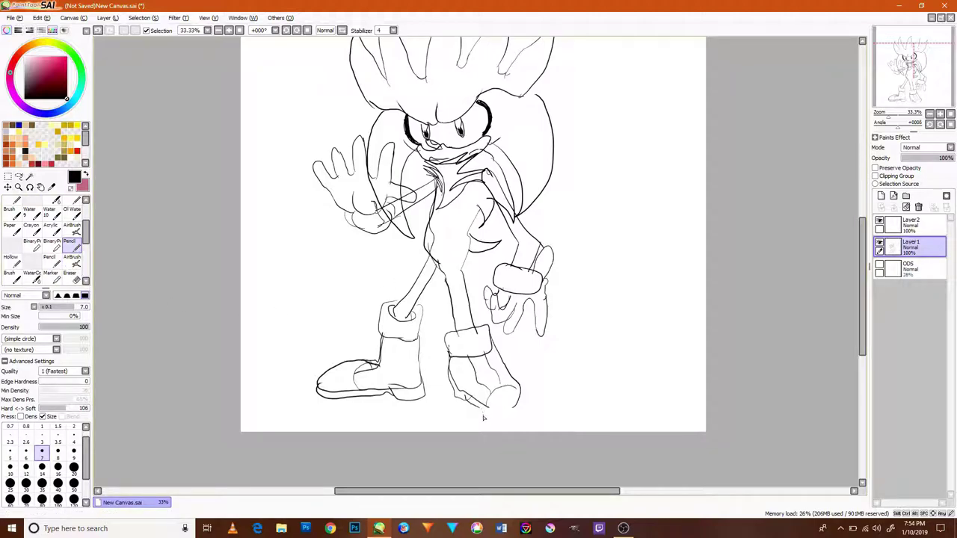
# Step: Erase the whole right boot, including its cuff, with the size 100 Eraser, keeping the leg above it
pyautogui.scroll(3, 487, 415)
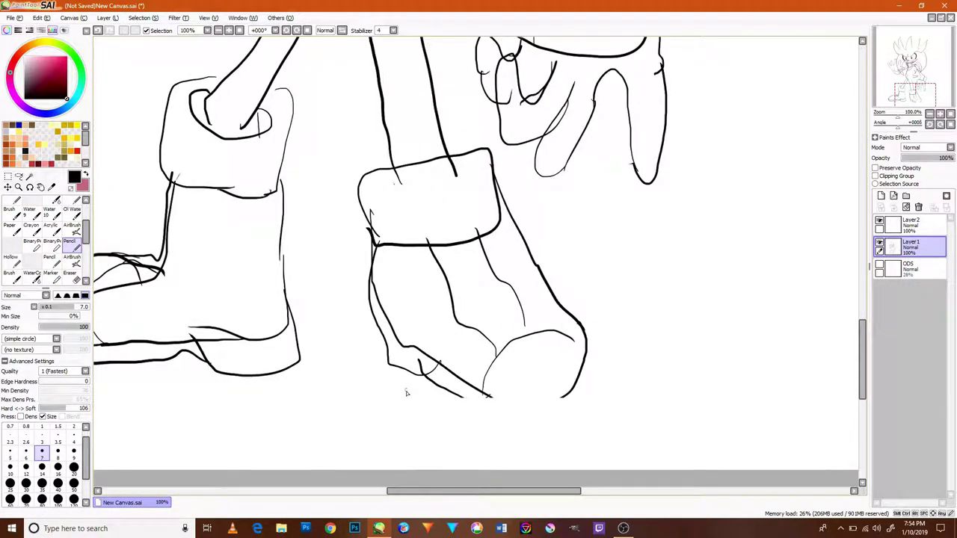
pyautogui.moveTo(349, 405)
pyautogui.mouseDown()
pyautogui.moveTo(448, 423)
pyautogui.moveTo(348, 415)
pyautogui.moveTo(363, 415)
pyautogui.mouseUp()
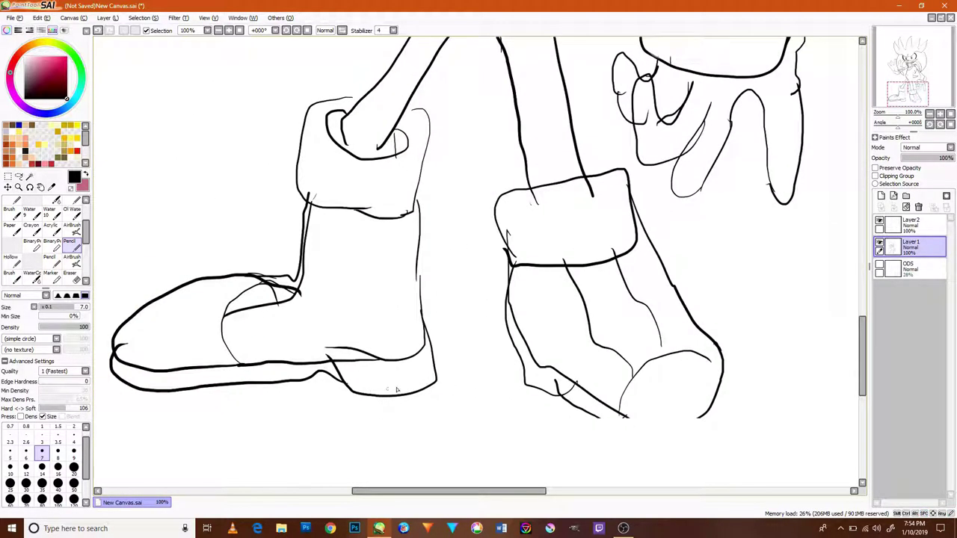
pyautogui.scroll(2, 88, 217)
pyautogui.scroll(1, 87, 217)
pyautogui.click(17, 222)
pyautogui.moveTo(713, 403)
pyautogui.mouseDown()
pyautogui.moveTo(683, 418)
pyautogui.moveTo(707, 387)
pyautogui.moveTo(624, 418)
pyautogui.moveTo(612, 406)
pyautogui.moveTo(638, 325)
pyautogui.moveTo(614, 243)
pyautogui.moveTo(551, 331)
pyautogui.moveTo(548, 301)
pyautogui.moveTo(539, 331)
pyautogui.moveTo(500, 262)
pyautogui.moveTo(538, 366)
pyautogui.moveTo(518, 353)
pyautogui.moveTo(655, 301)
pyautogui.moveTo(592, 200)
pyautogui.moveTo(619, 178)
pyautogui.moveTo(666, 306)
pyautogui.moveTo(620, 250)
pyautogui.moveTo(503, 207)
pyautogui.moveTo(535, 203)
pyautogui.mouseUp()
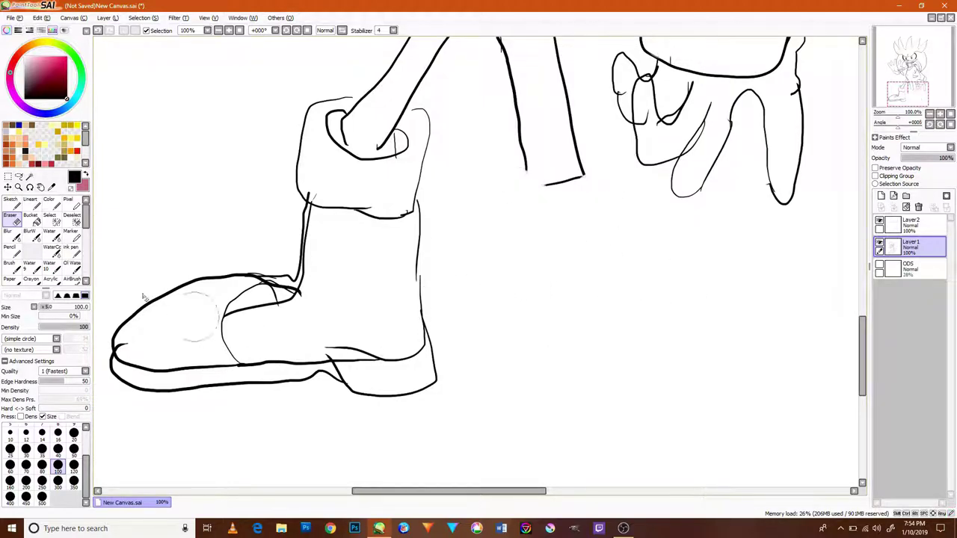
# Step: Lasso the left boot together with its cuff, copy it, and paste the copy onto a new layer
pyautogui.click(18, 177)
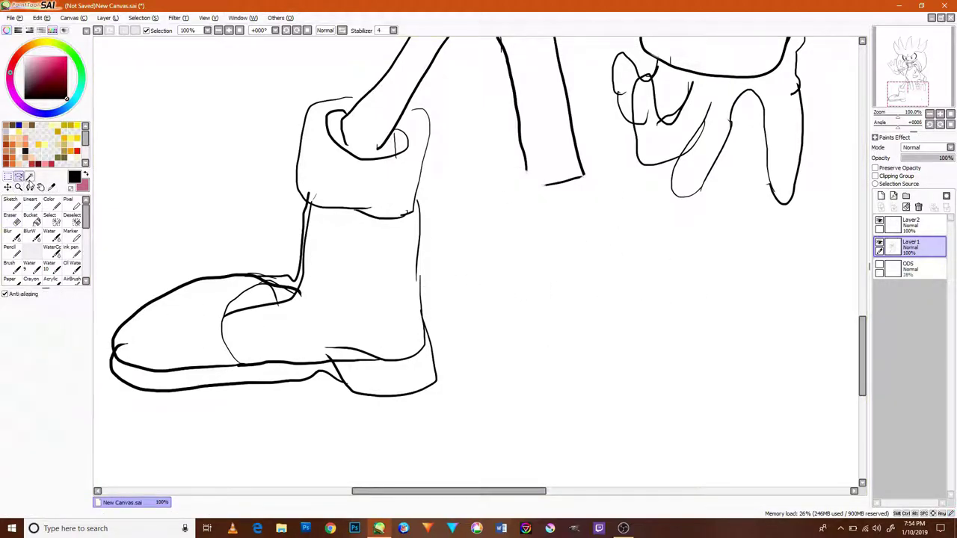
pyautogui.moveTo(398, 417)
pyautogui.mouseDown()
pyautogui.moveTo(123, 397)
pyautogui.moveTo(127, 252)
pyautogui.moveTo(311, 78)
pyautogui.moveTo(481, 201)
pyautogui.moveTo(433, 431)
pyautogui.moveTo(398, 441)
pyautogui.mouseUp()
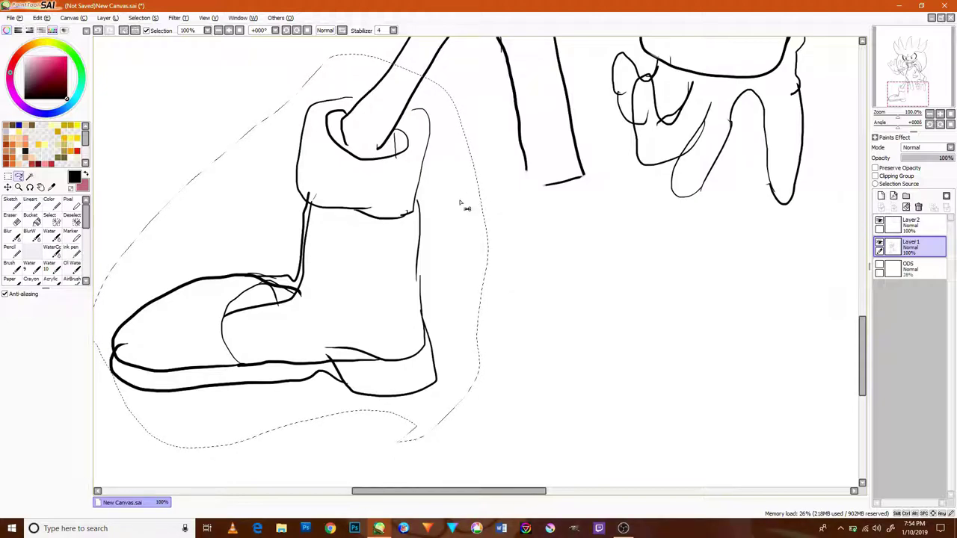
pyautogui.click(42, 18)
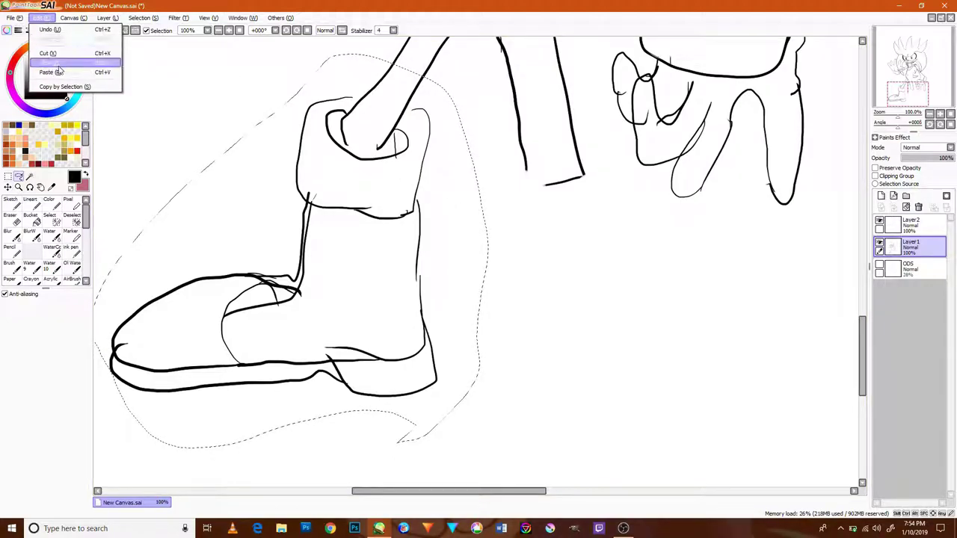
pyautogui.click(54, 66)
pyautogui.moveTo(305, 247); pyautogui.dragTo(476, 263)
pyautogui.hotkey('ctrl', 'z')
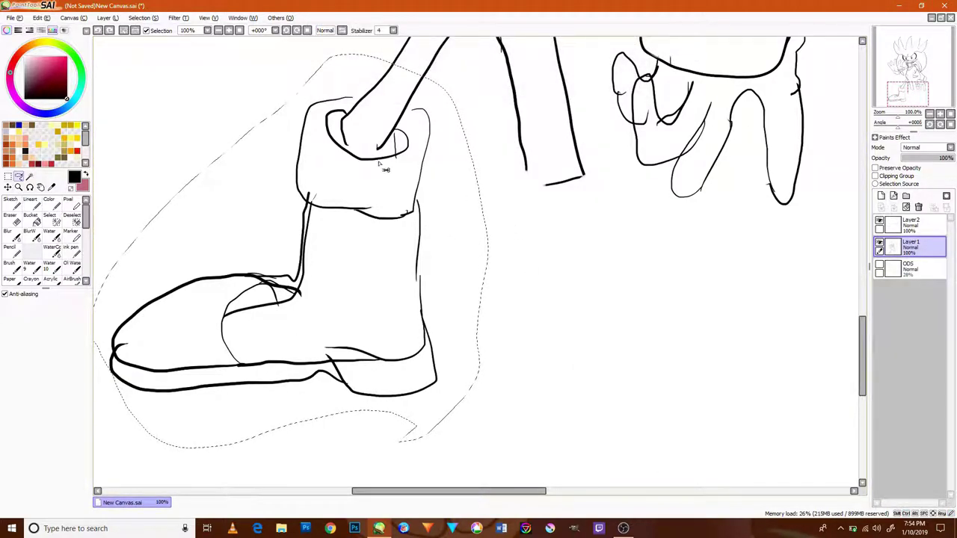
pyautogui.click(42, 17)
pyautogui.click(60, 75)
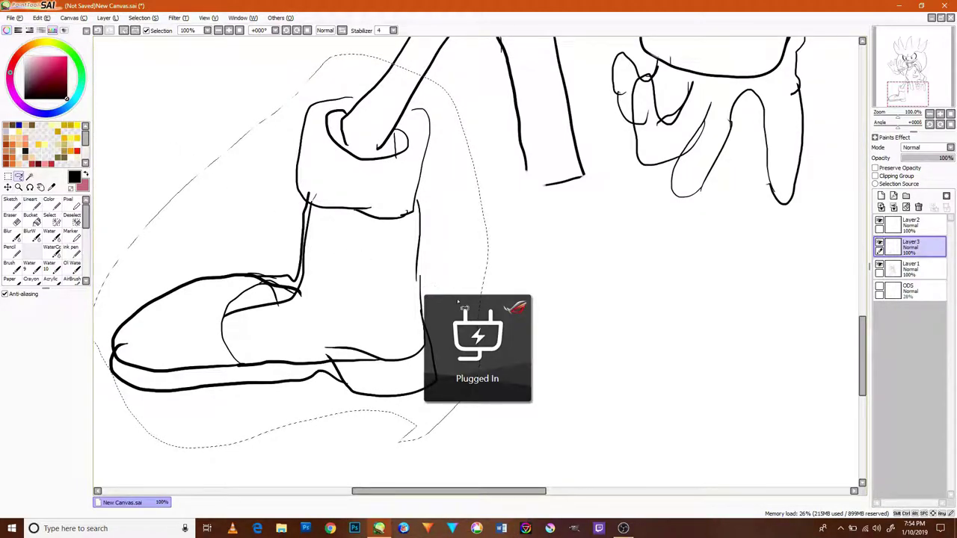
# Step: Flip the pasted boot horizontally and place it beneath the right leg with its toe pointing outward
pyautogui.moveTo(413, 319); pyautogui.dragTo(545, 328)
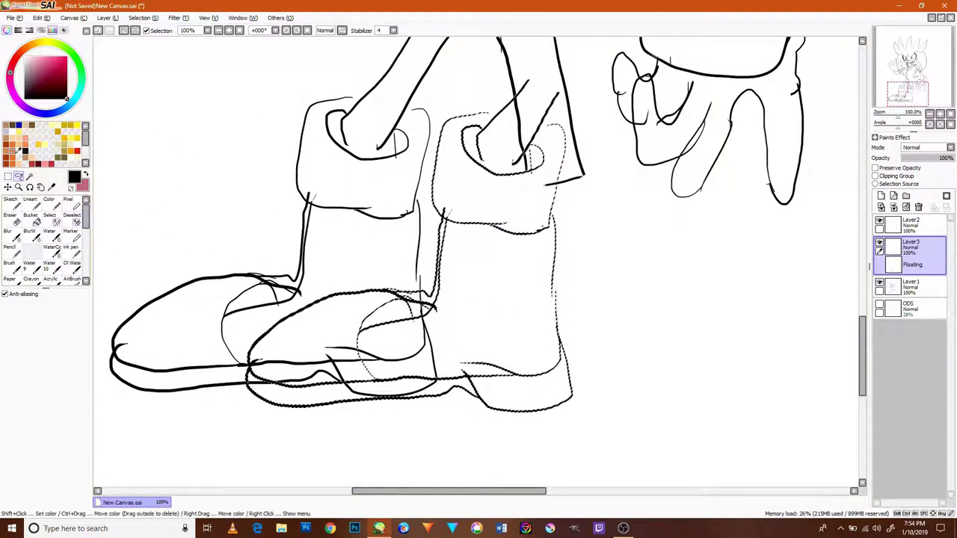
pyautogui.click(8, 176)
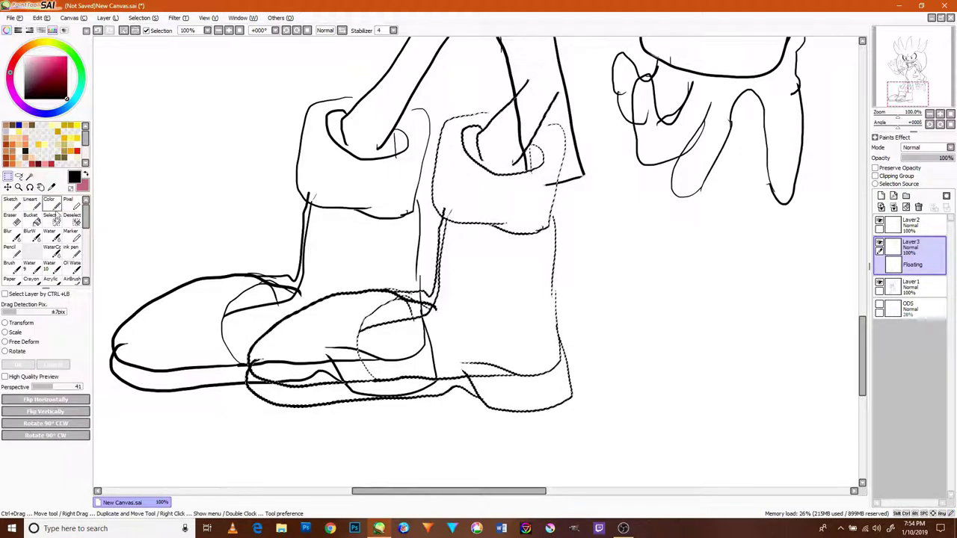
pyautogui.click(45, 399)
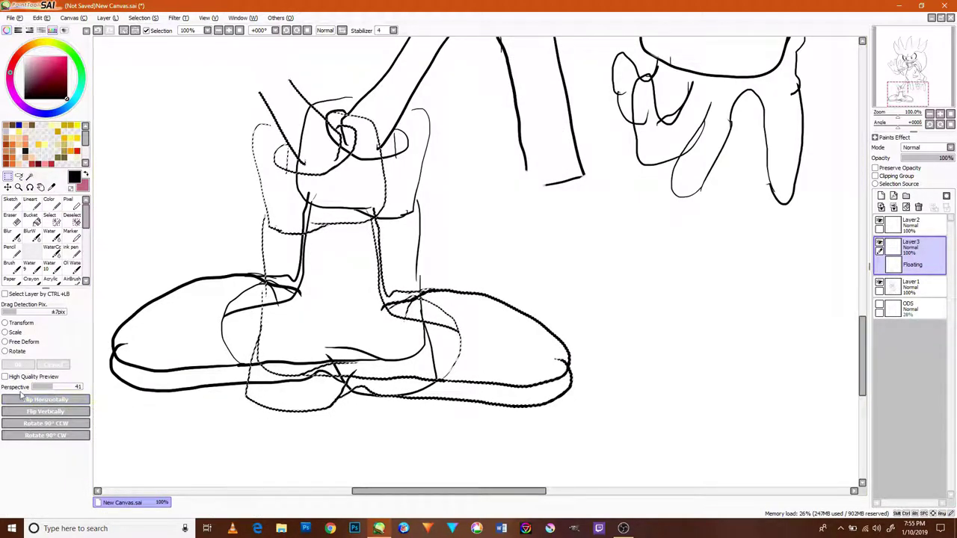
pyautogui.press('space')
pyautogui.moveTo(496, 371); pyautogui.dragTo(688, 417)
# Step: Start a Transform on the mirrored boot copy beneath the right leg
pyautogui.click(22, 323)
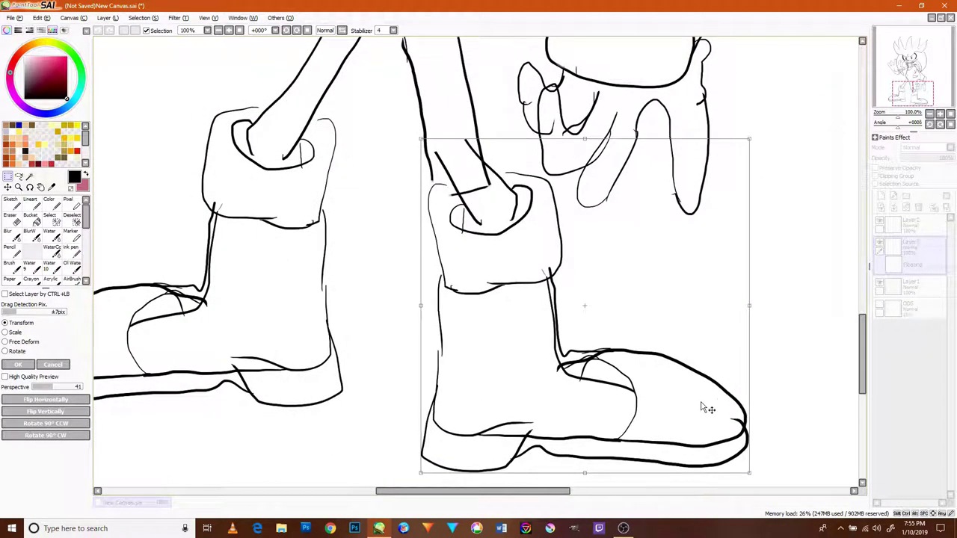
pyautogui.scroll(-8, 673, 406)
pyautogui.scroll(4, 644, 324)
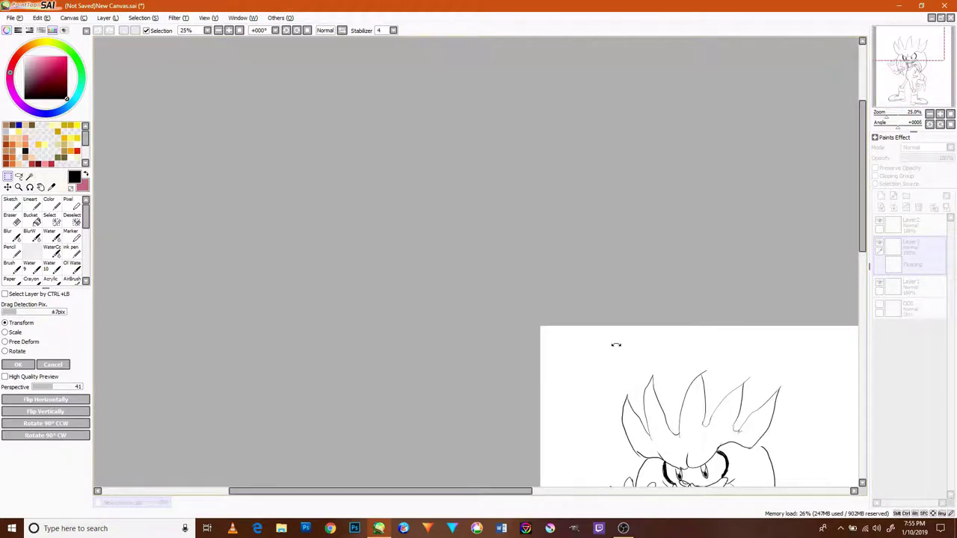
pyautogui.scroll(-1, 617, 375)
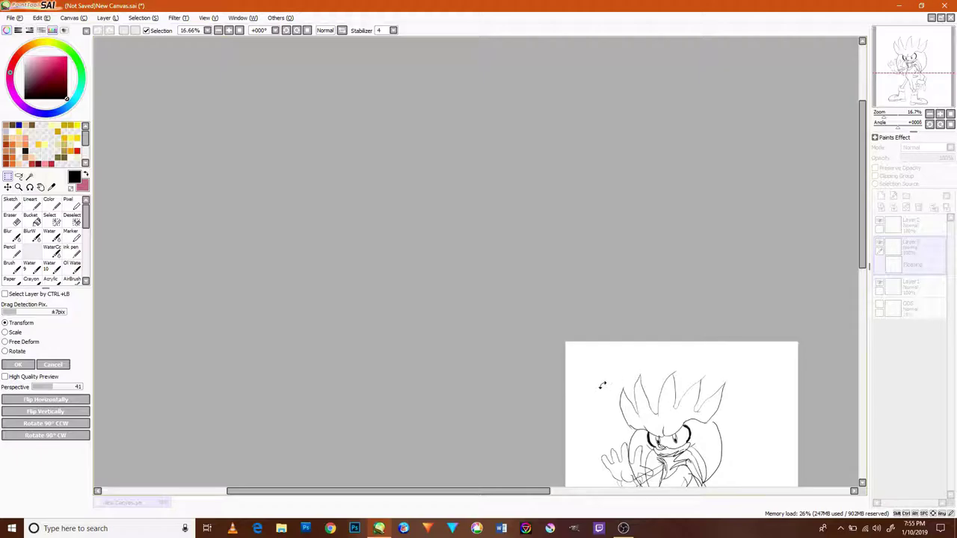